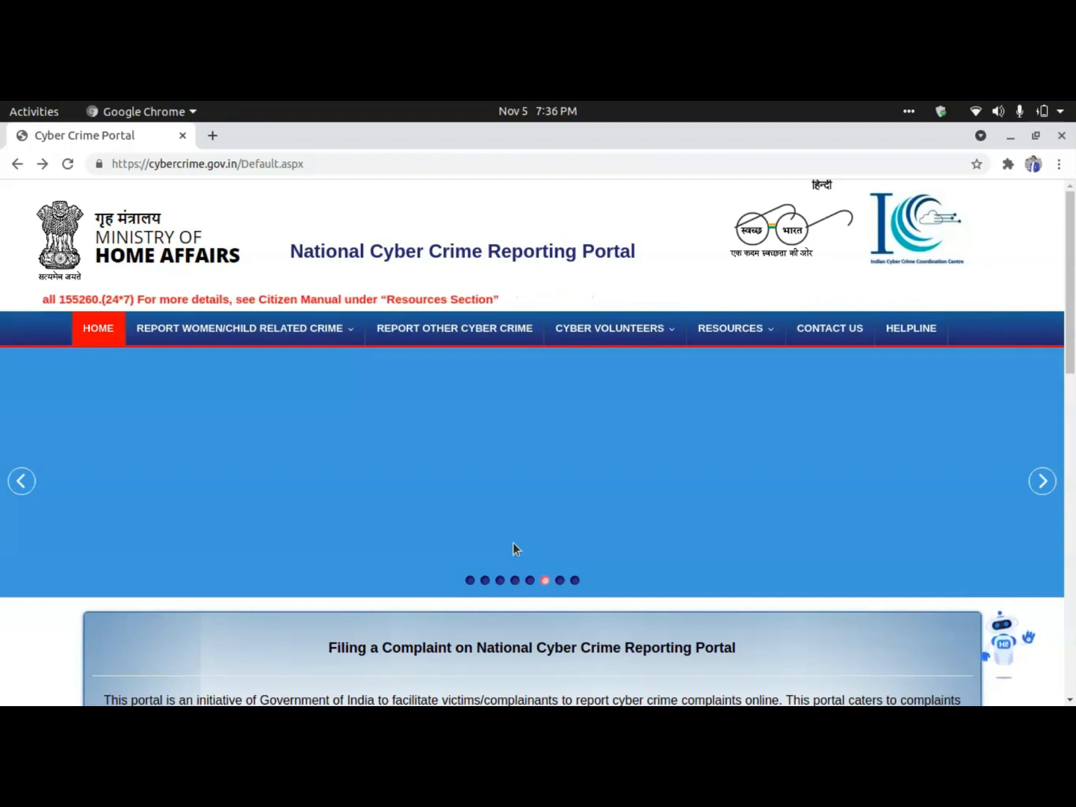
Highlight the portal title and web address, then scroll through the home page.
{"action": "left_click_drag", "start_coordinate": [284, 250], "coordinate": [637, 250]}
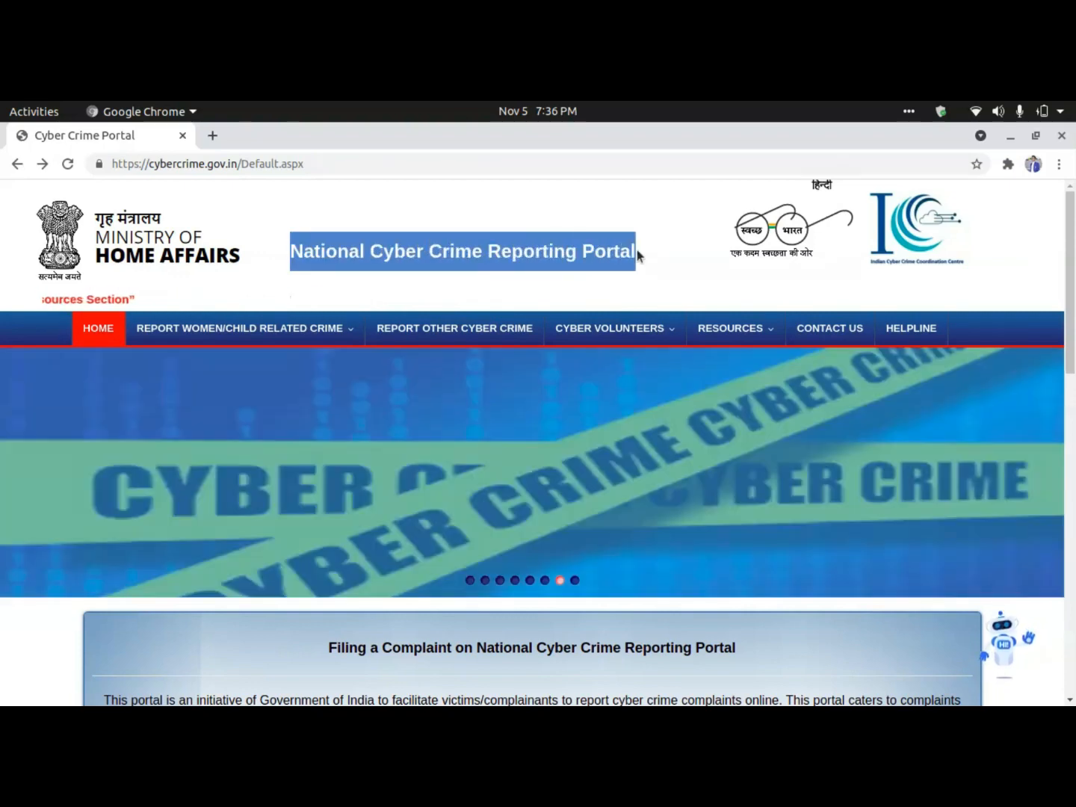
{"action": "left_click", "coordinate": [580, 266]}
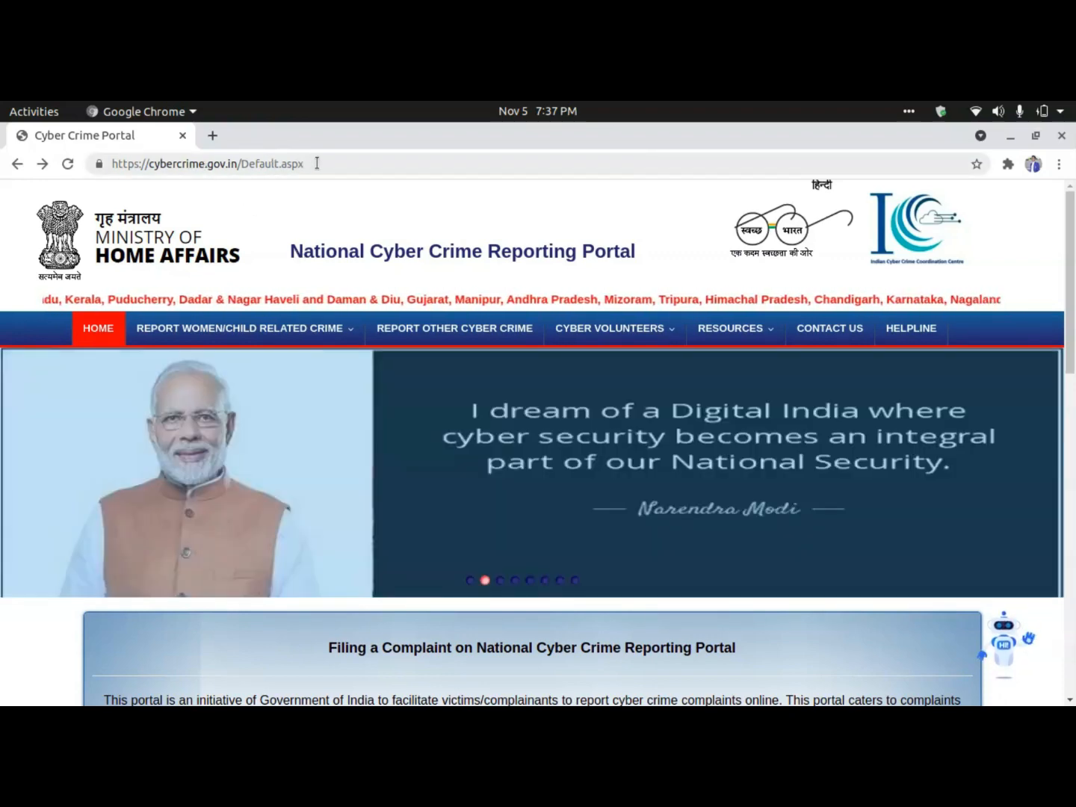
{"action": "left_click", "coordinate": [315, 163]}
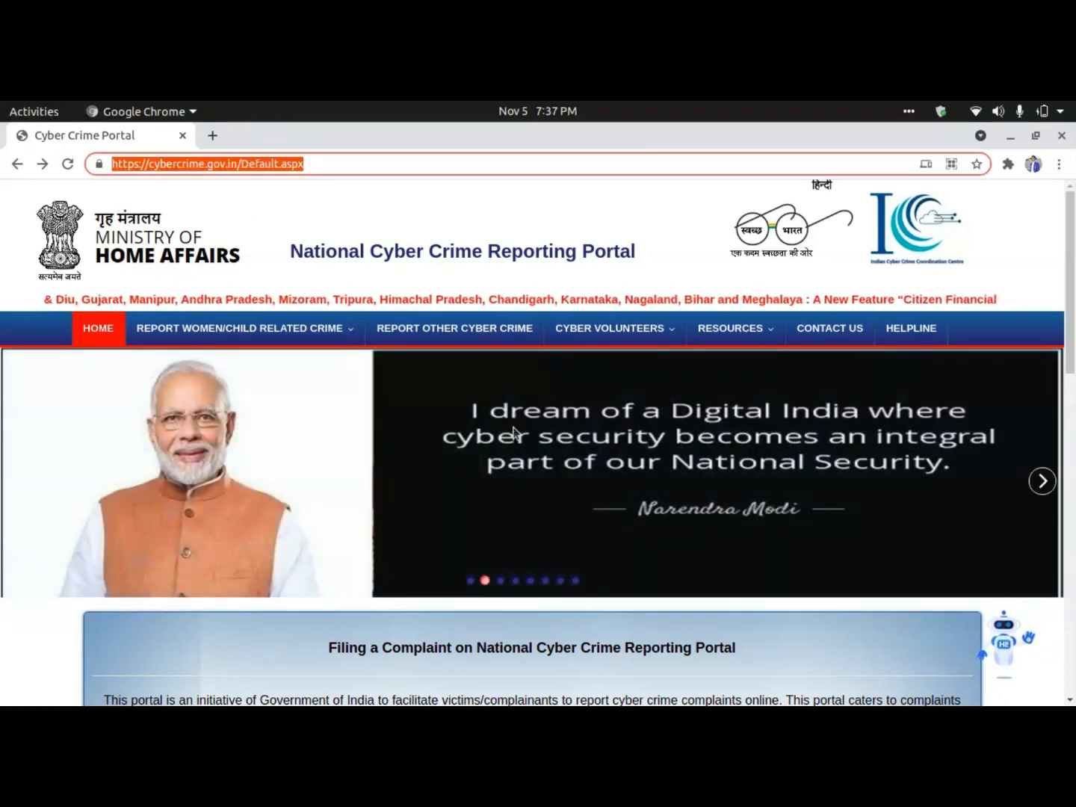
{"action": "scroll", "coordinate": [513, 432], "scroll_direction": "down", "scroll_amount": 4}
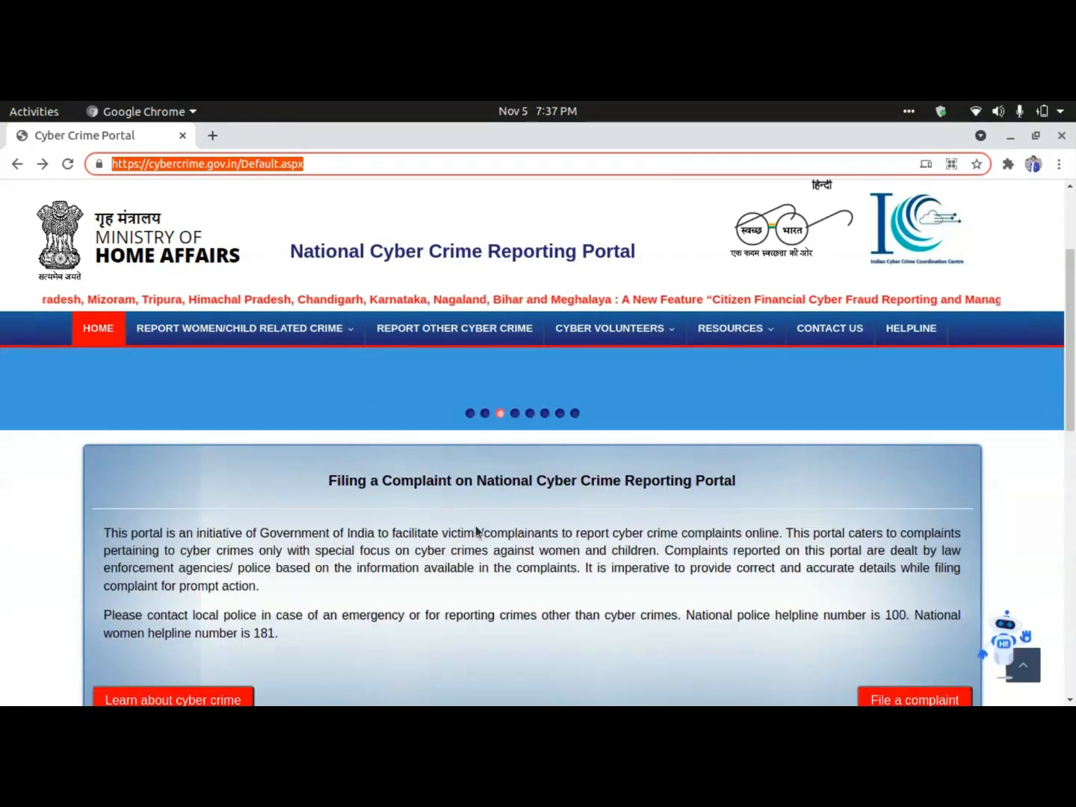
{"action": "scroll", "coordinate": [463, 531], "scroll_direction": "down", "scroll_amount": 3}
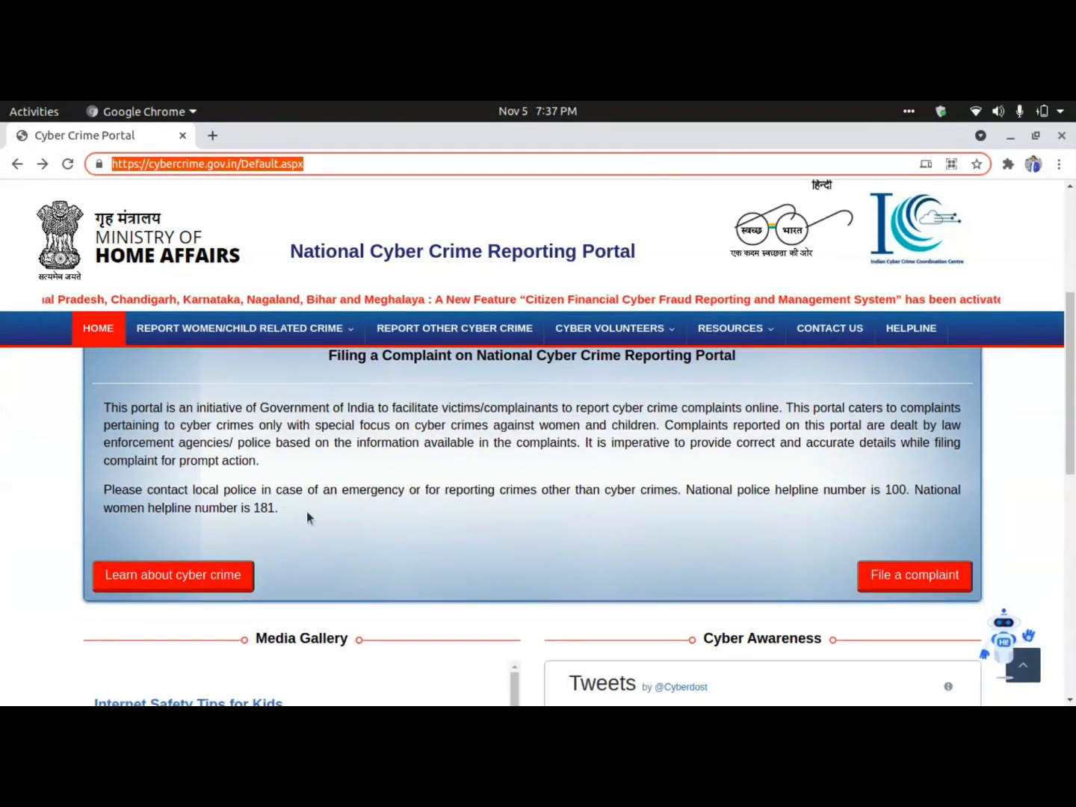
{"action": "scroll", "coordinate": [473, 543], "scroll_direction": "up", "scroll_amount": 3}
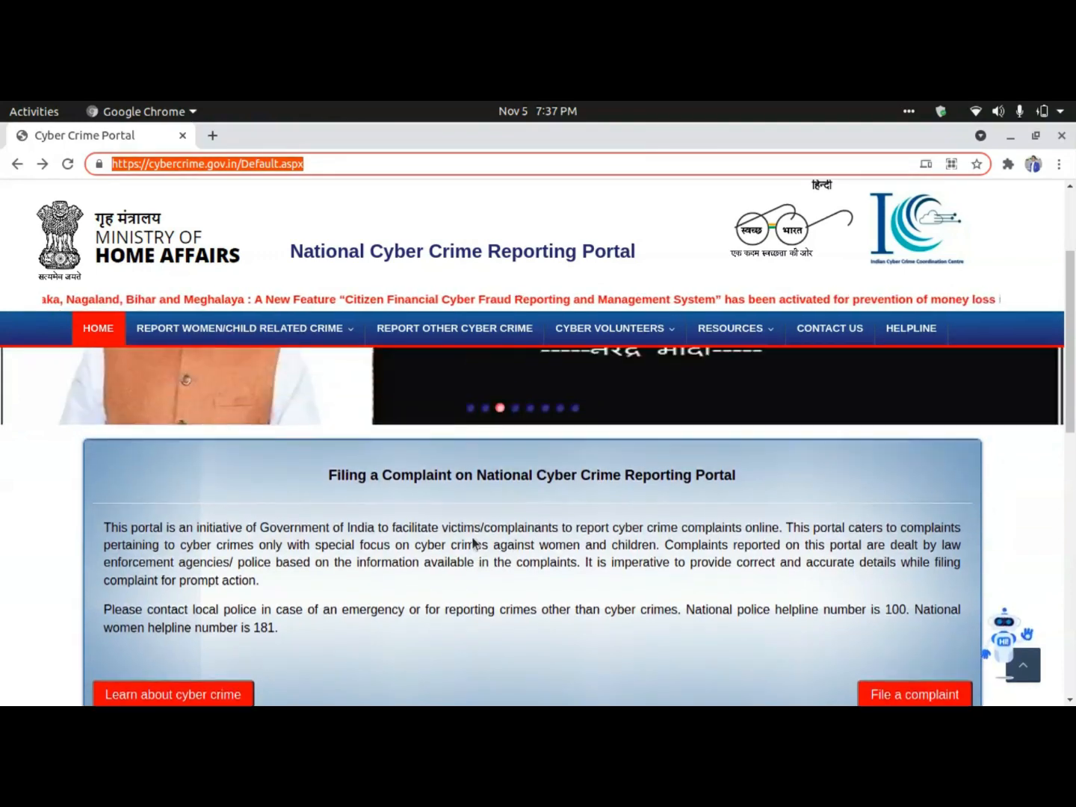
{"action": "scroll", "coordinate": [473, 542], "scroll_direction": "down", "scroll_amount": 2}
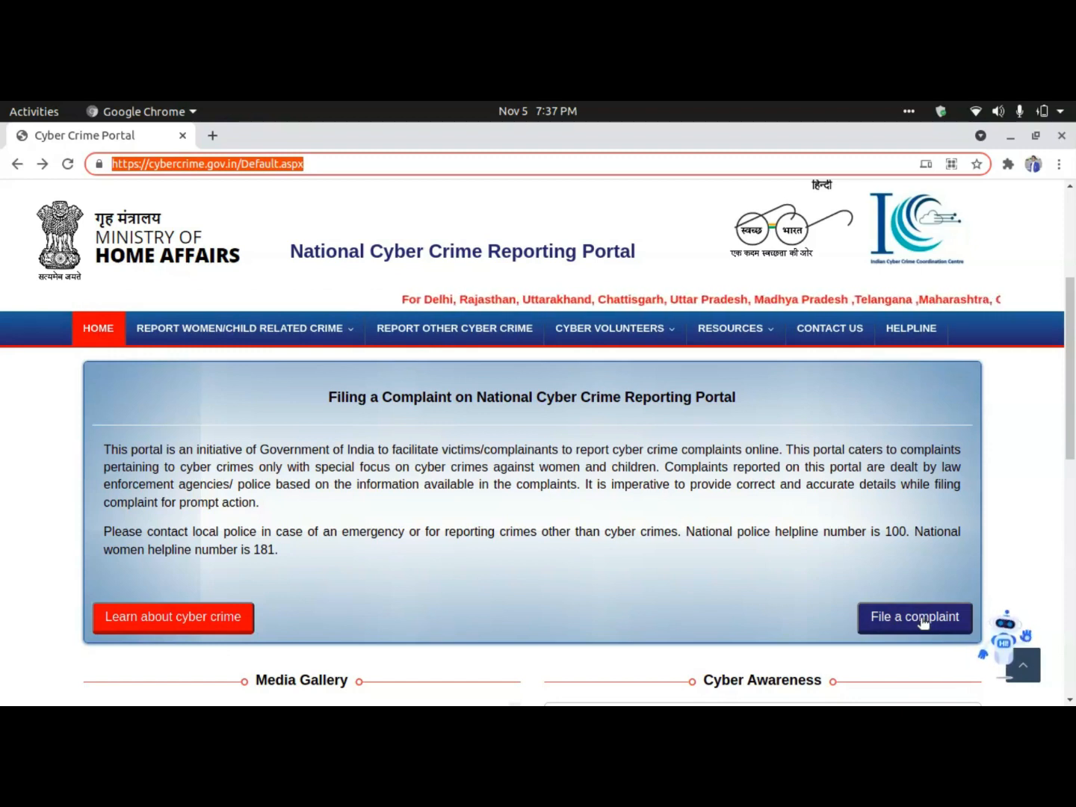
Start filing a complaint and accept the terms and conditions.
{"action": "left_click", "coordinate": [893, 624]}
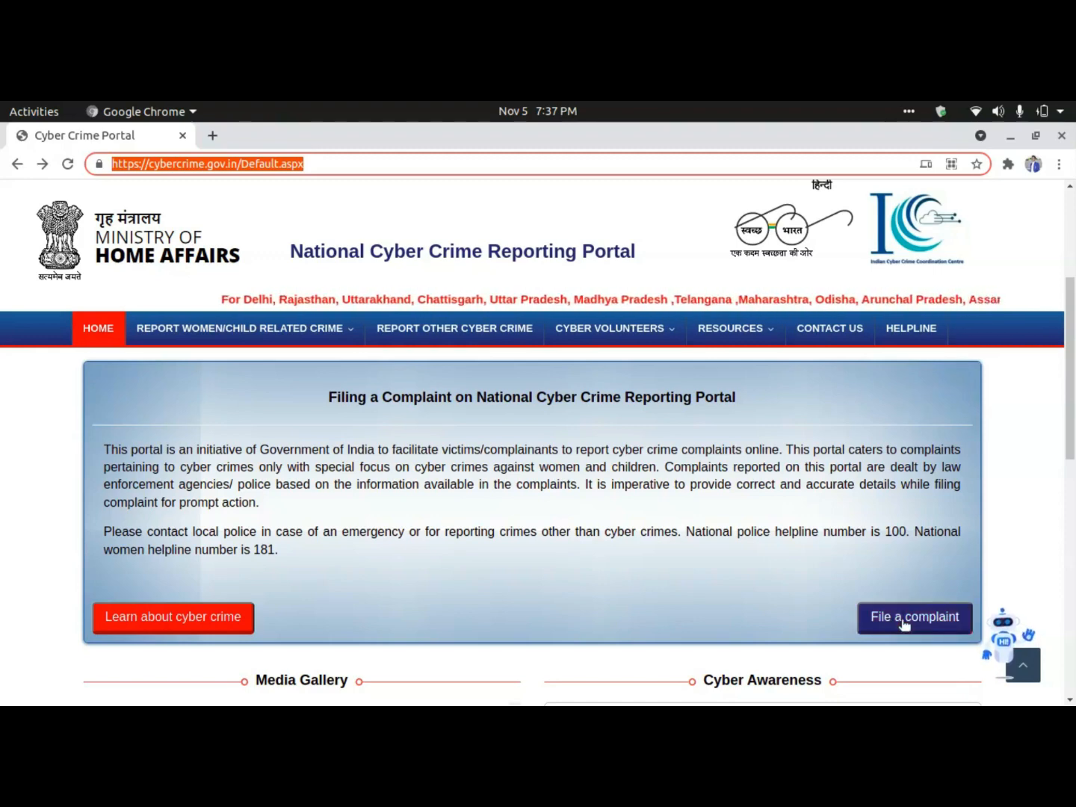
{"action": "left_click", "coordinate": [902, 620]}
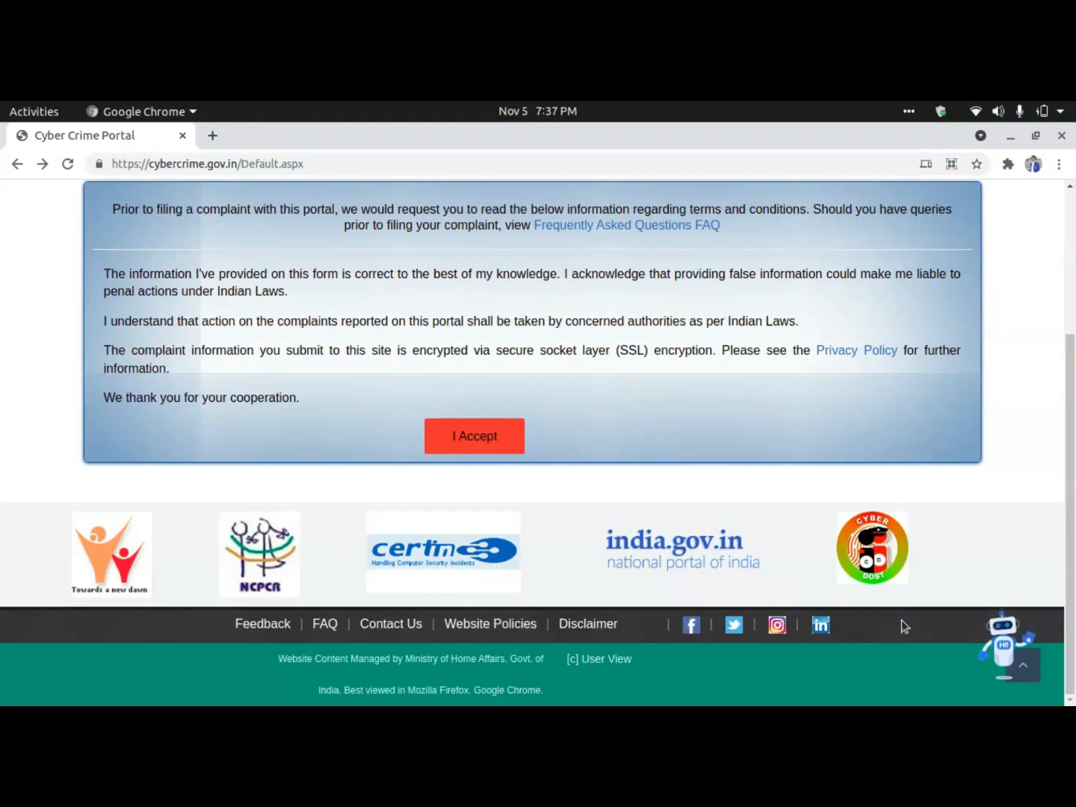
{"action": "scroll", "coordinate": [378, 472], "scroll_direction": "up", "scroll_amount": 1}
{"action": "scroll", "coordinate": [378, 472], "scroll_direction": "up", "scroll_amount": 4}
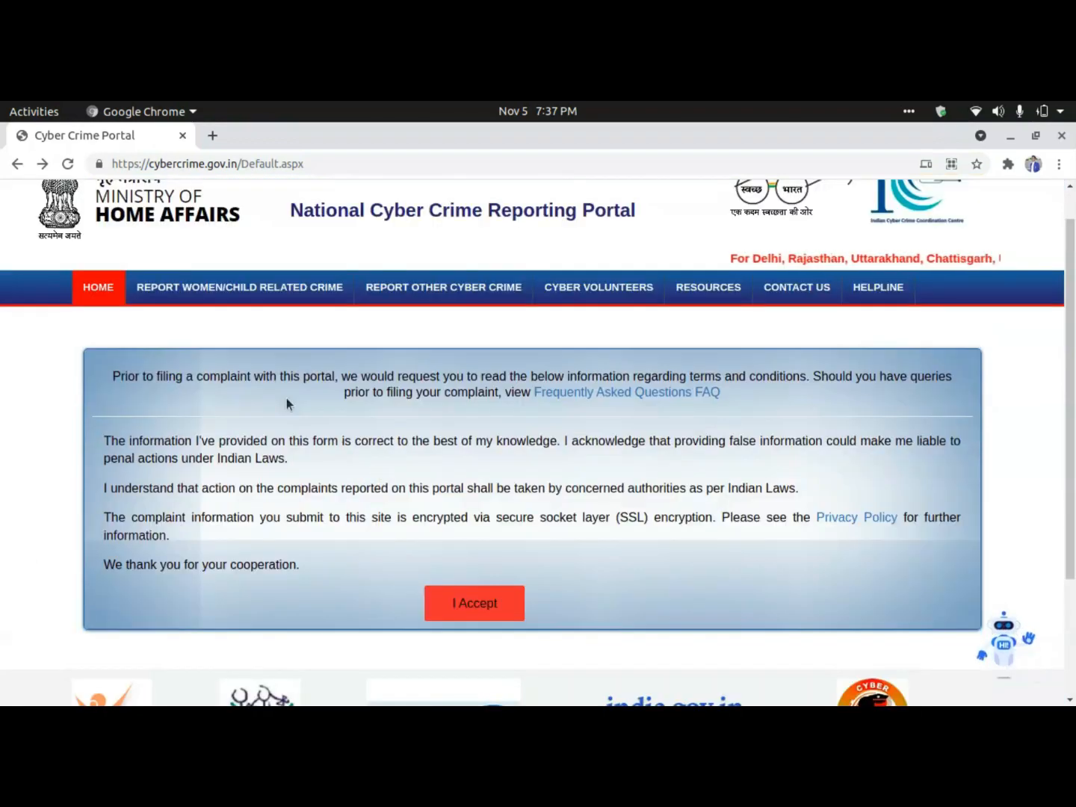
{"action": "scroll", "coordinate": [376, 446], "scroll_direction": "down", "scroll_amount": 2}
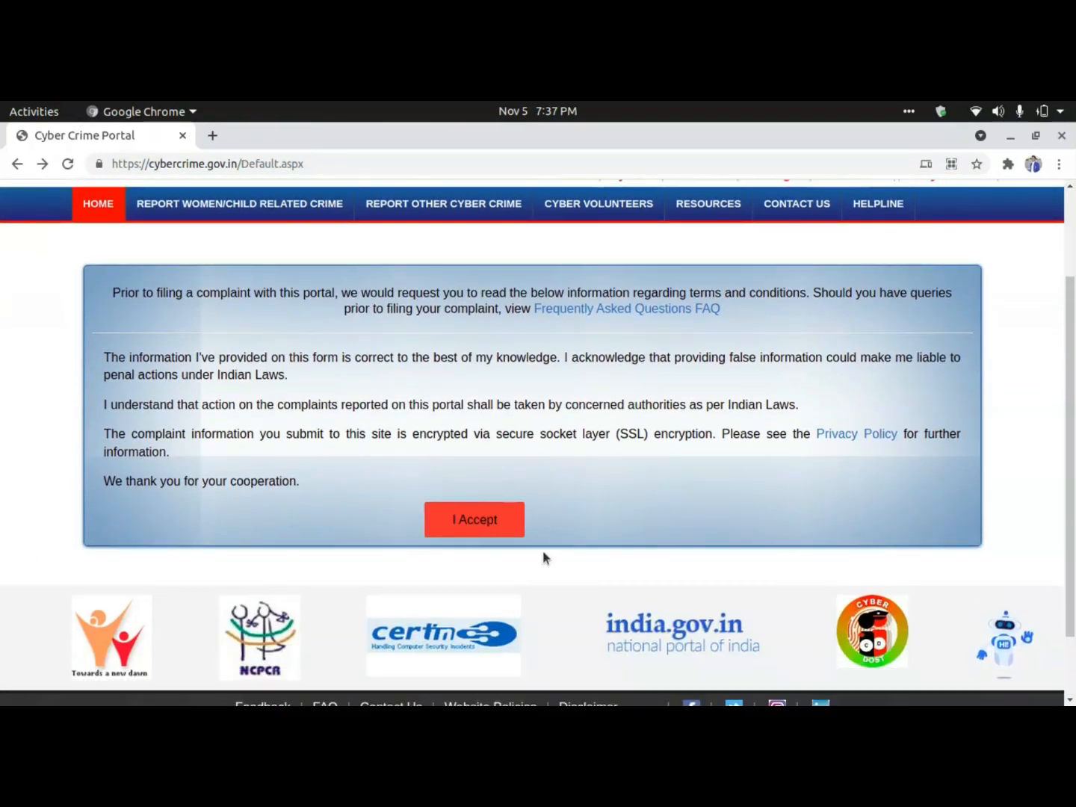
{"action": "left_click", "coordinate": [472, 518]}
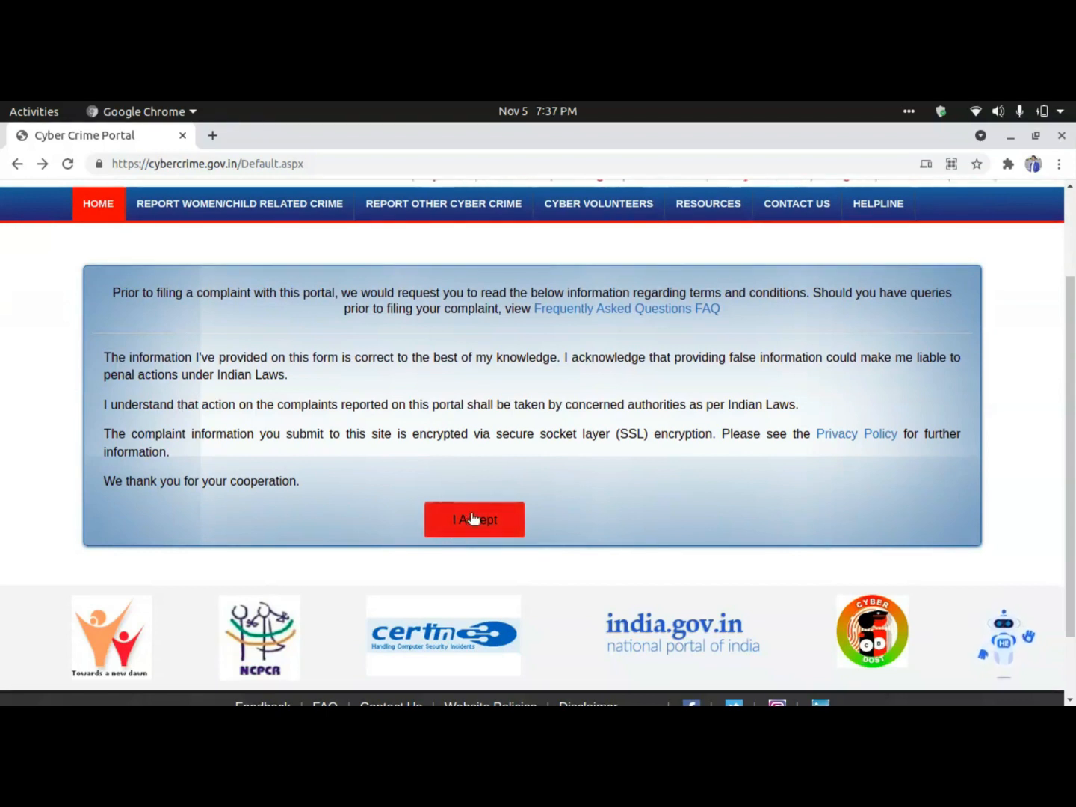
{"action": "left_click", "coordinate": [472, 519]}
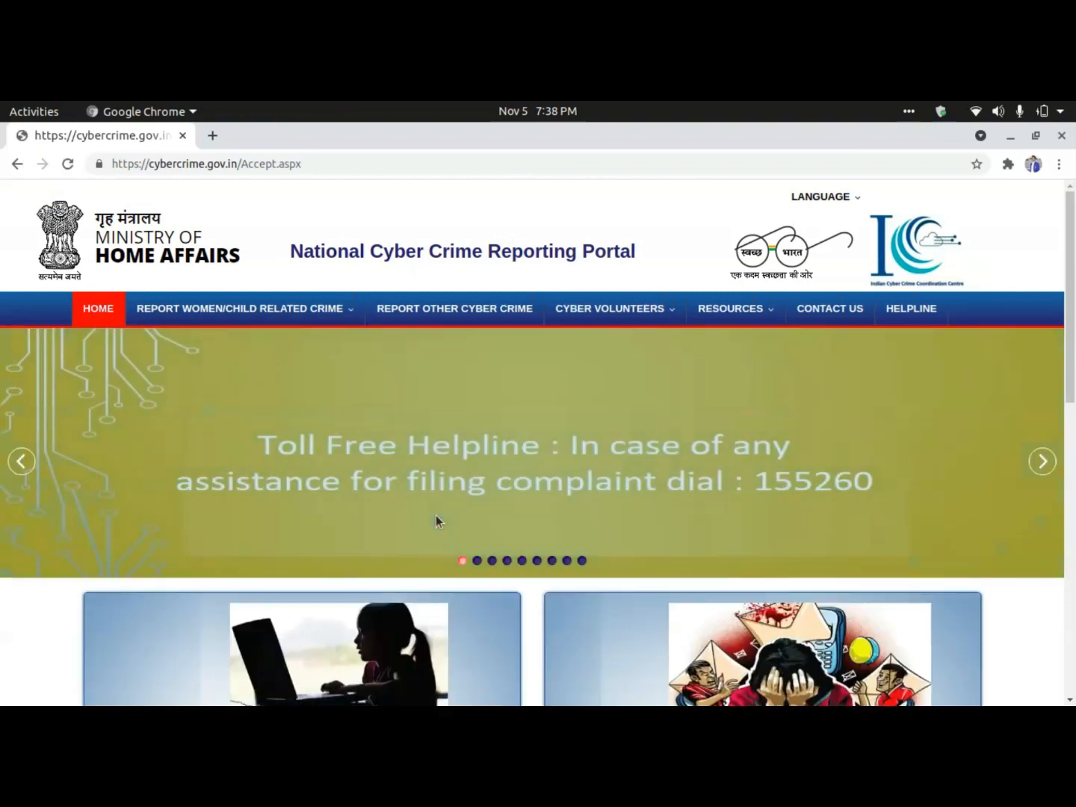
{"action": "scroll", "coordinate": [554, 496], "scroll_direction": "down", "scroll_amount": 5}
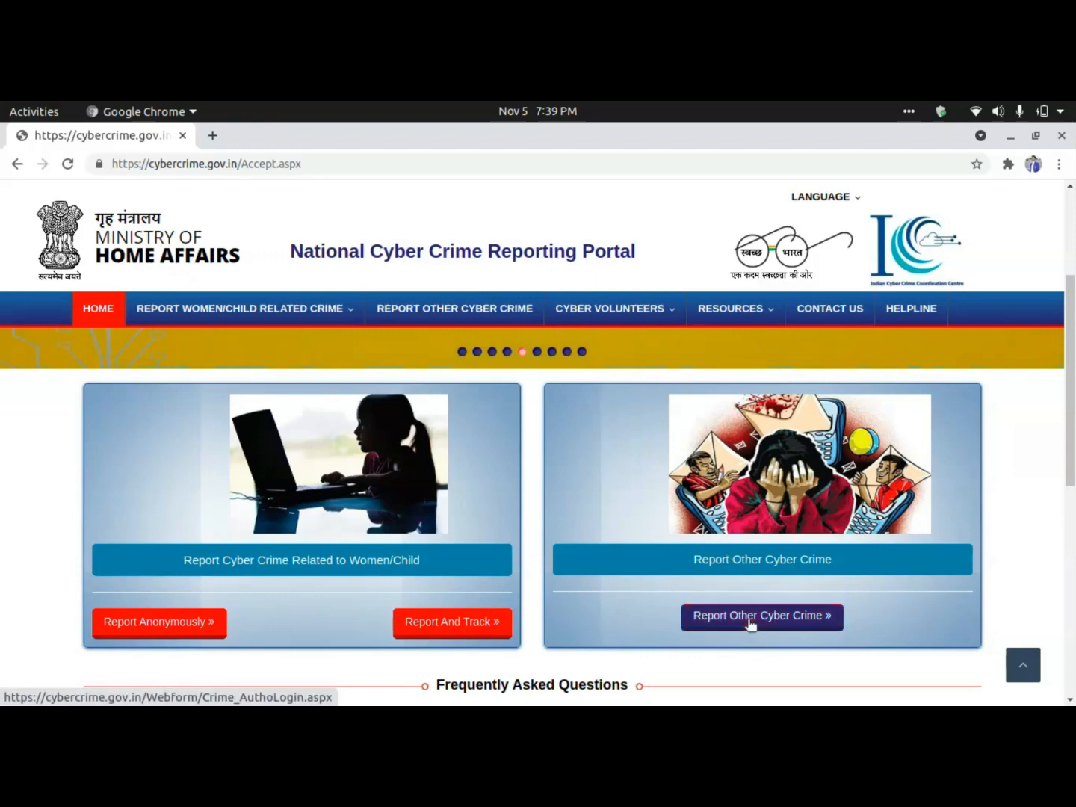
Choose Report Other Cyber Crime, switch to new-user login and select BIHAR as the state.
{"action": "left_click", "coordinate": [750, 625]}
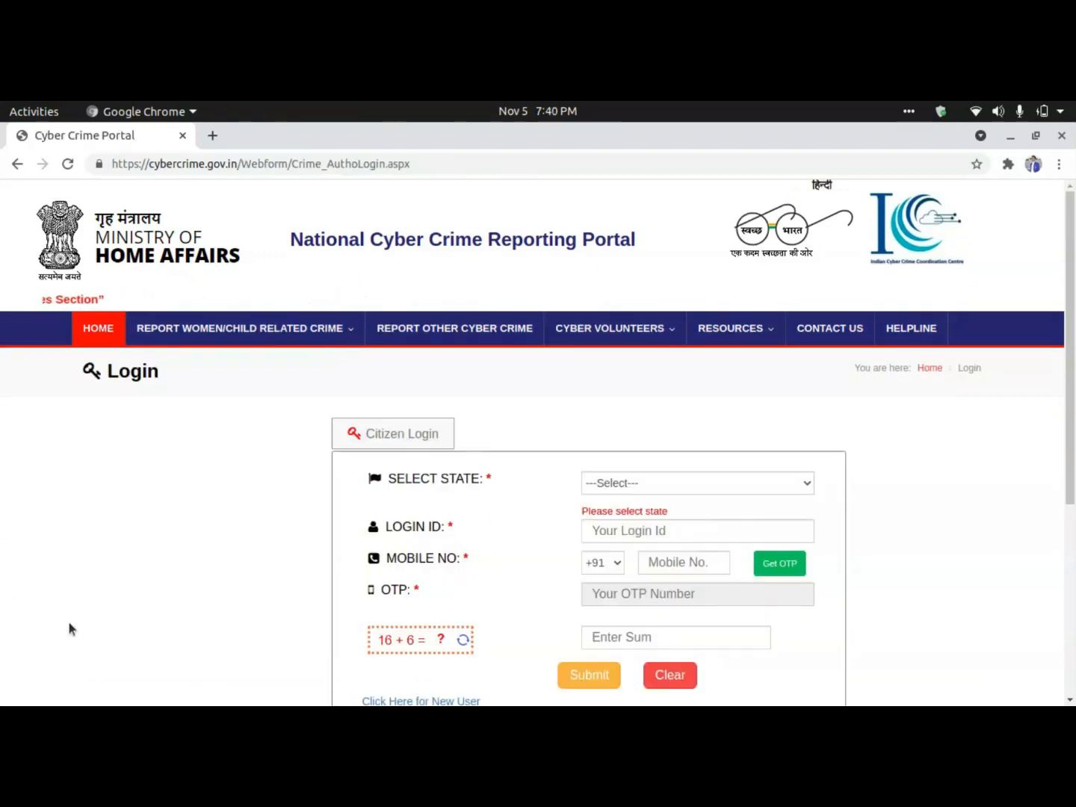
{"action": "scroll", "coordinate": [523, 575], "scroll_direction": "down", "scroll_amount": 4}
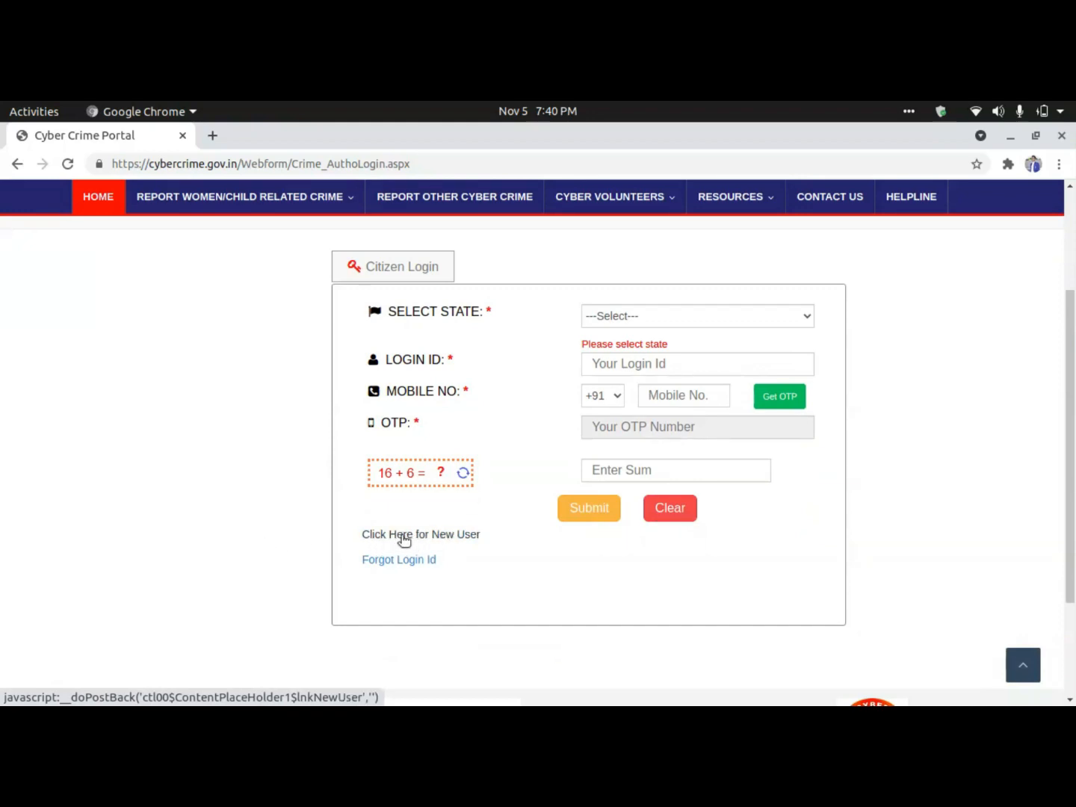
{"action": "left_click", "coordinate": [439, 535]}
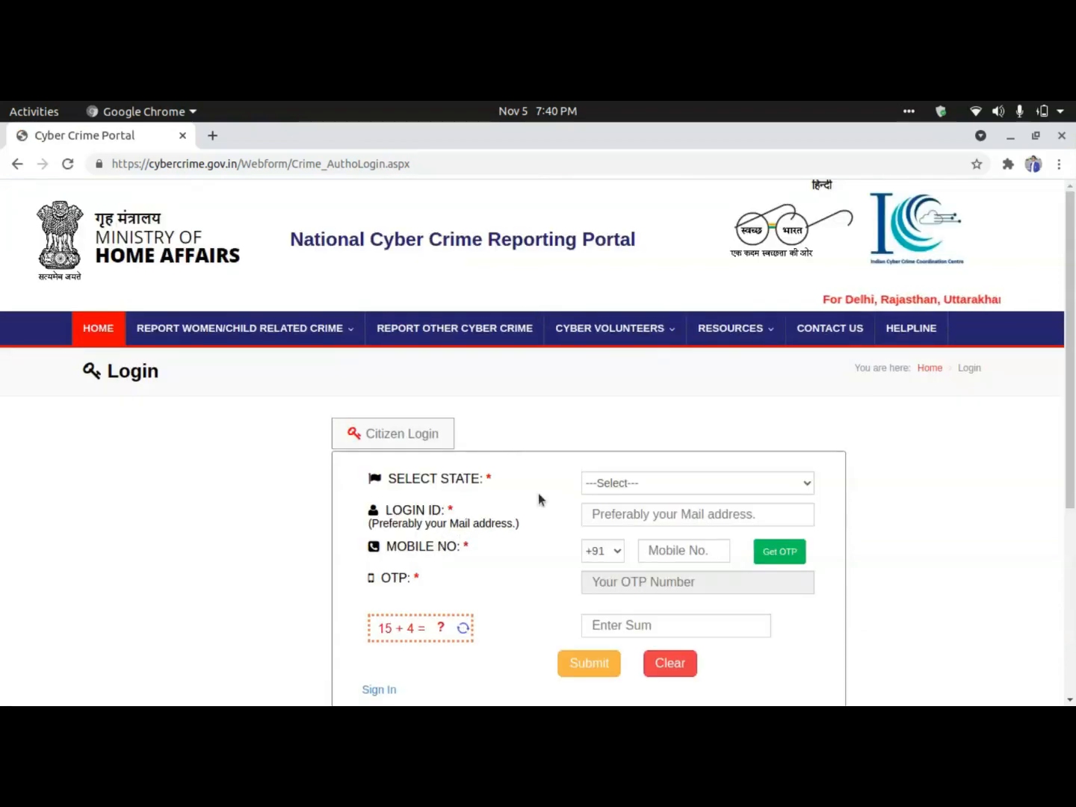
{"action": "scroll", "coordinate": [540, 499], "scroll_direction": "down", "scroll_amount": 2}
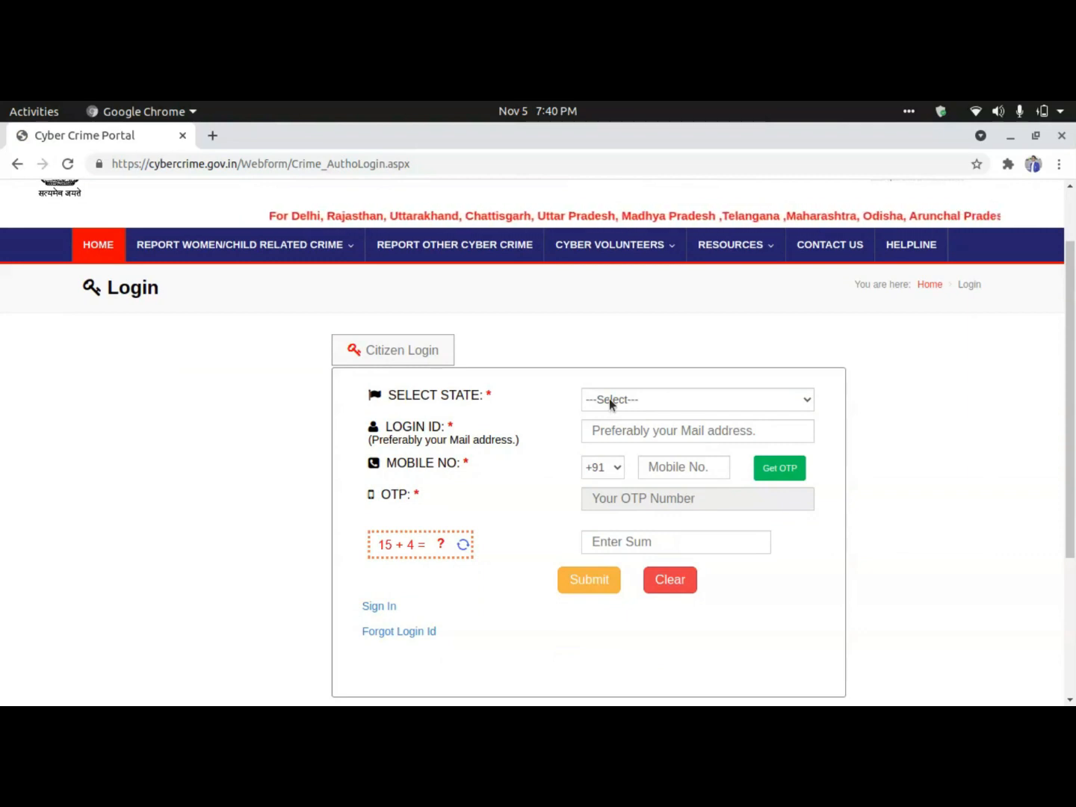
{"action": "left_click", "coordinate": [608, 398]}
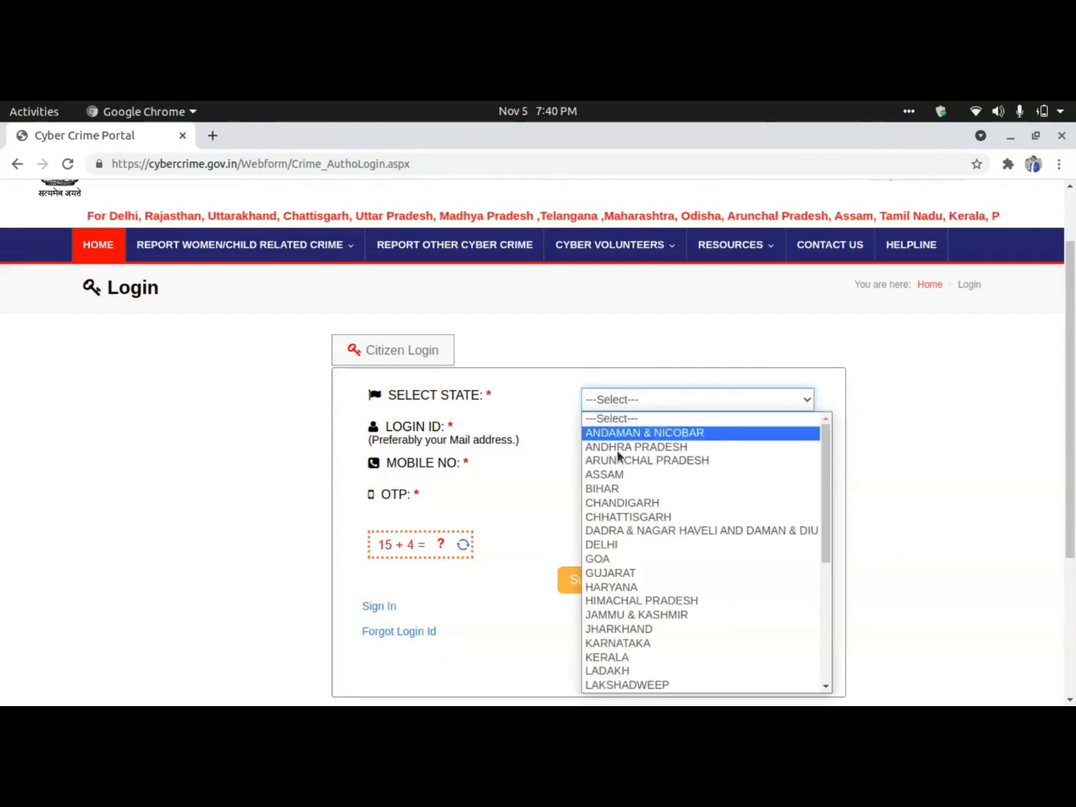
{"action": "left_click", "coordinate": [623, 489]}
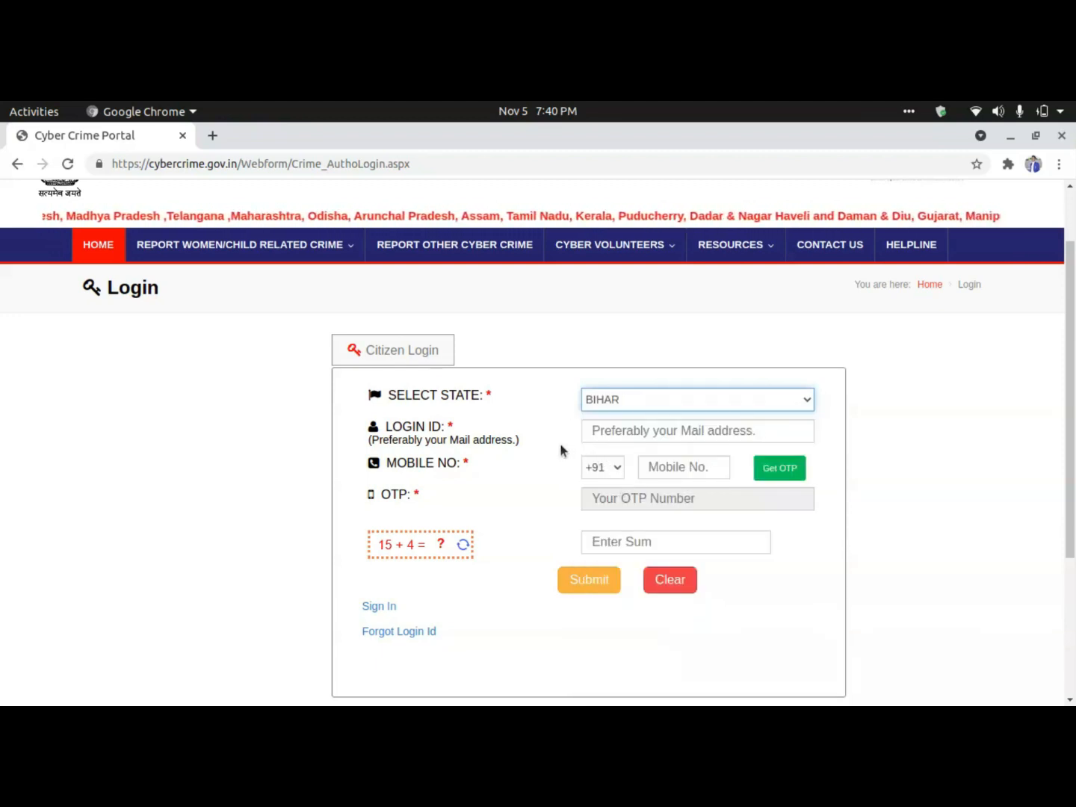
Begin the login e-mail and mobile number fields and answer the captcha sum.
{"action": "left_click", "coordinate": [611, 434]}
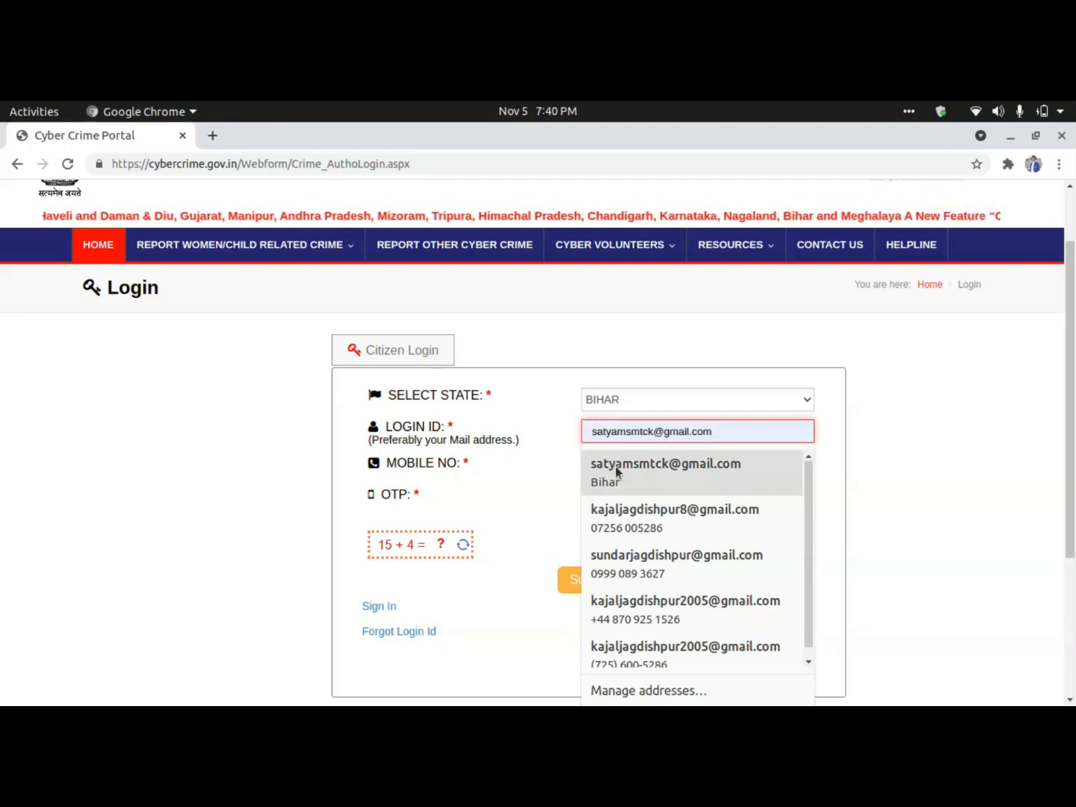
{"action": "left_click", "coordinate": [526, 468]}
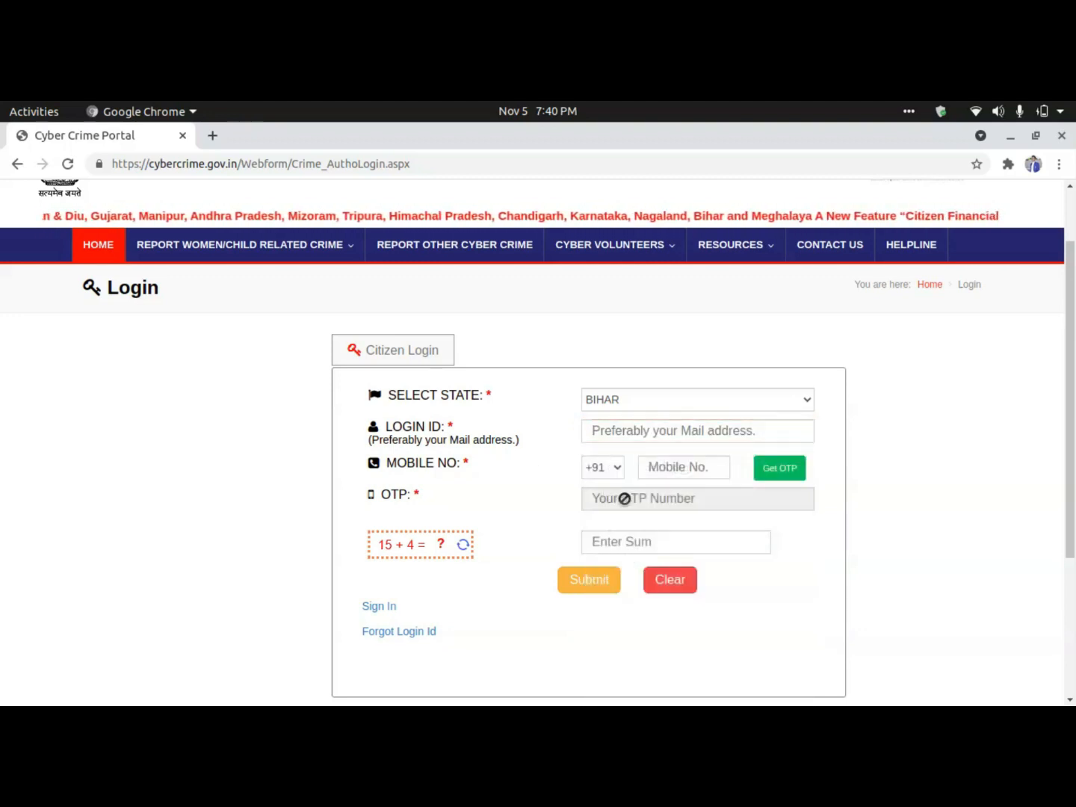
{"action": "left_click", "coordinate": [665, 467]}
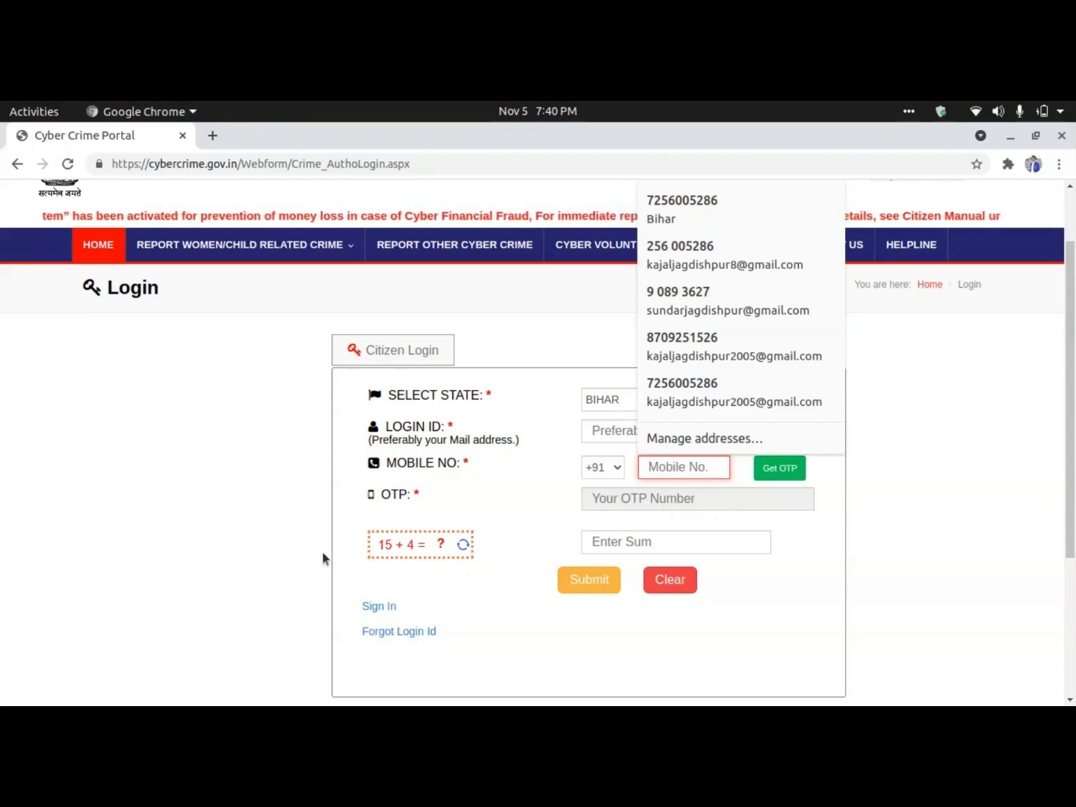
{"action": "left_click", "coordinate": [391, 546]}
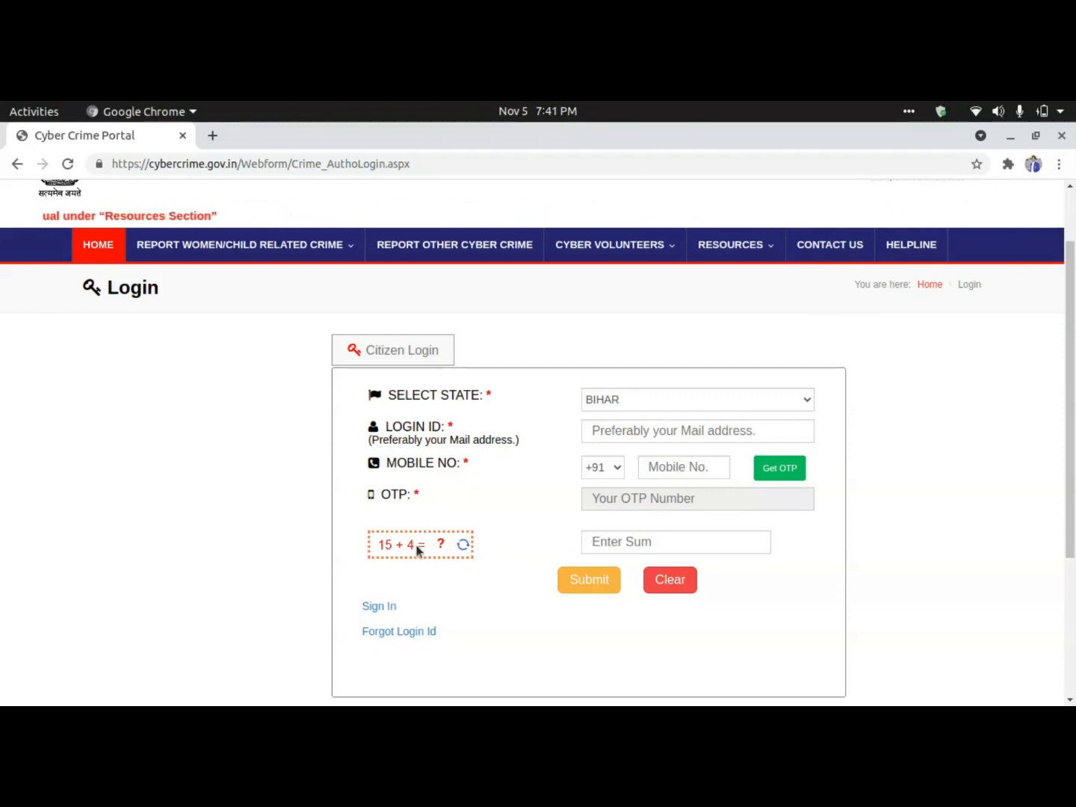
{"action": "left_click", "coordinate": [602, 542]}
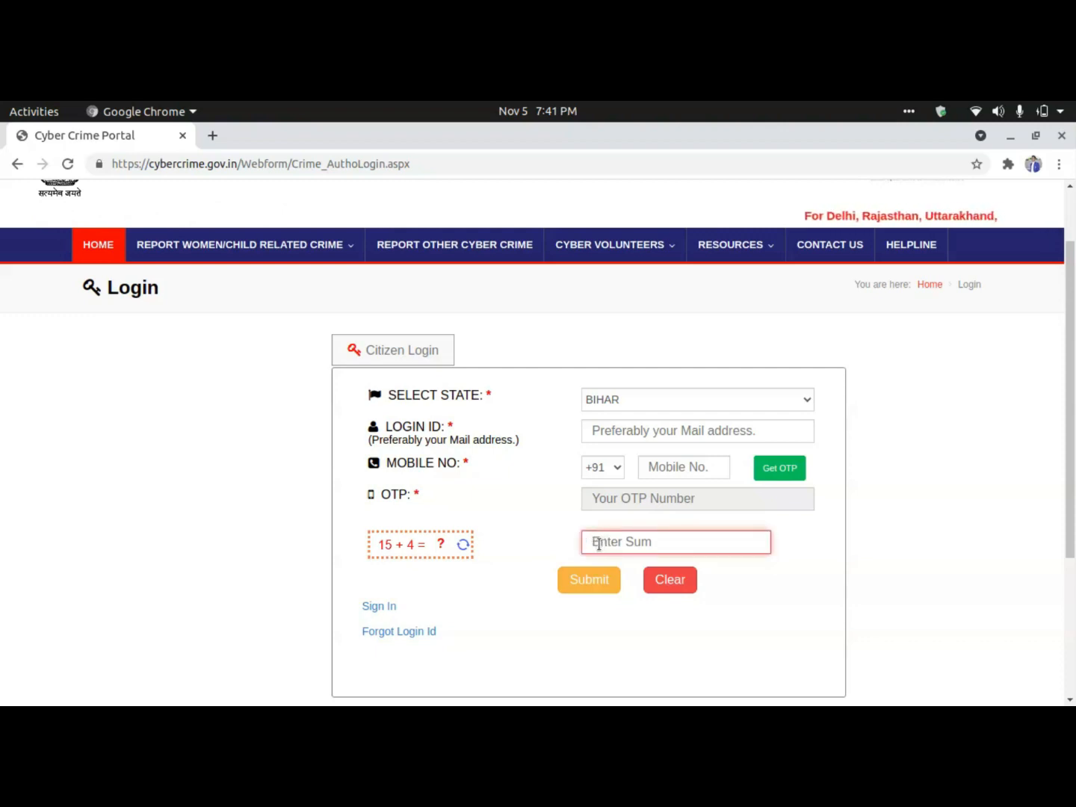
{"action": "type", "text": "19"}
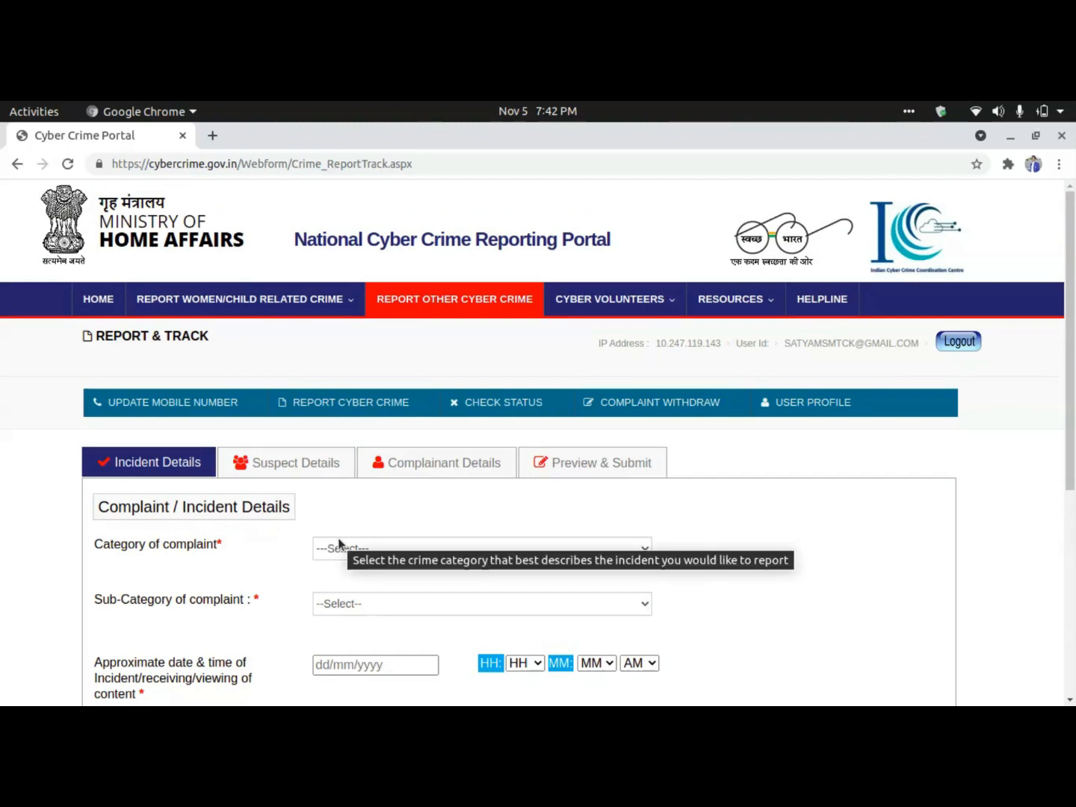
Scroll down on Incident Details and open the Category of complaint dropdown.
{"action": "scroll", "coordinate": [367, 511], "scroll_direction": "down", "scroll_amount": 2}
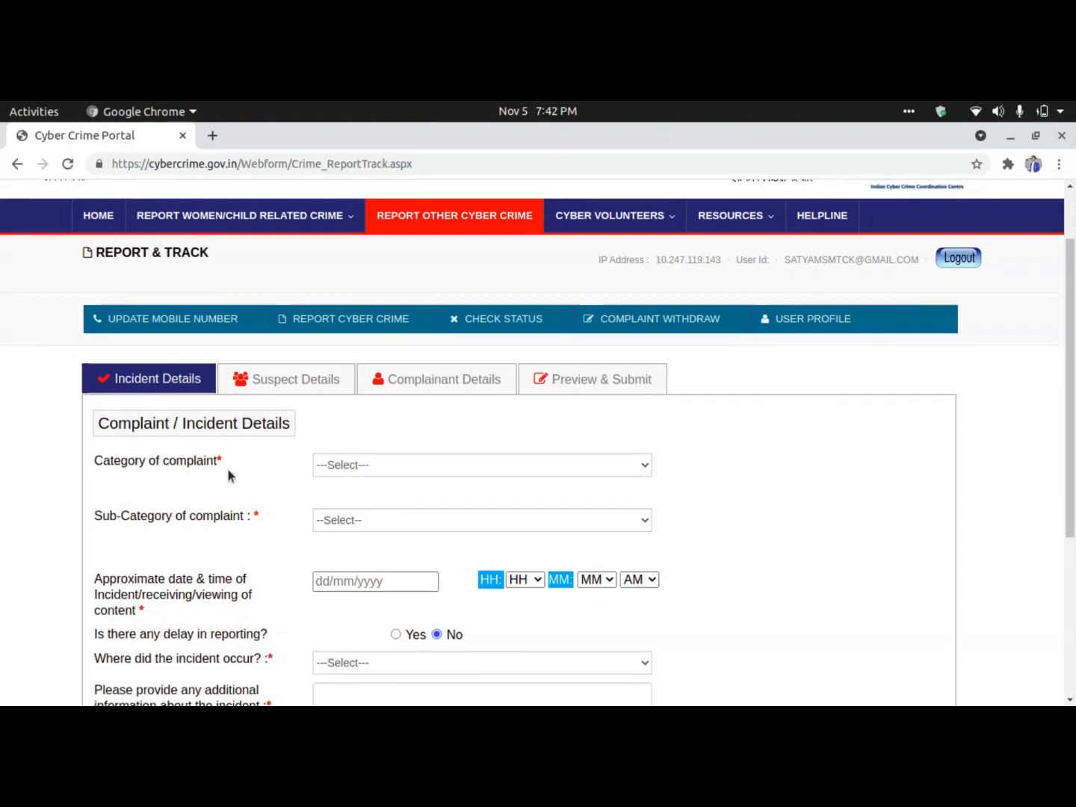
{"action": "left_click", "coordinate": [353, 468]}
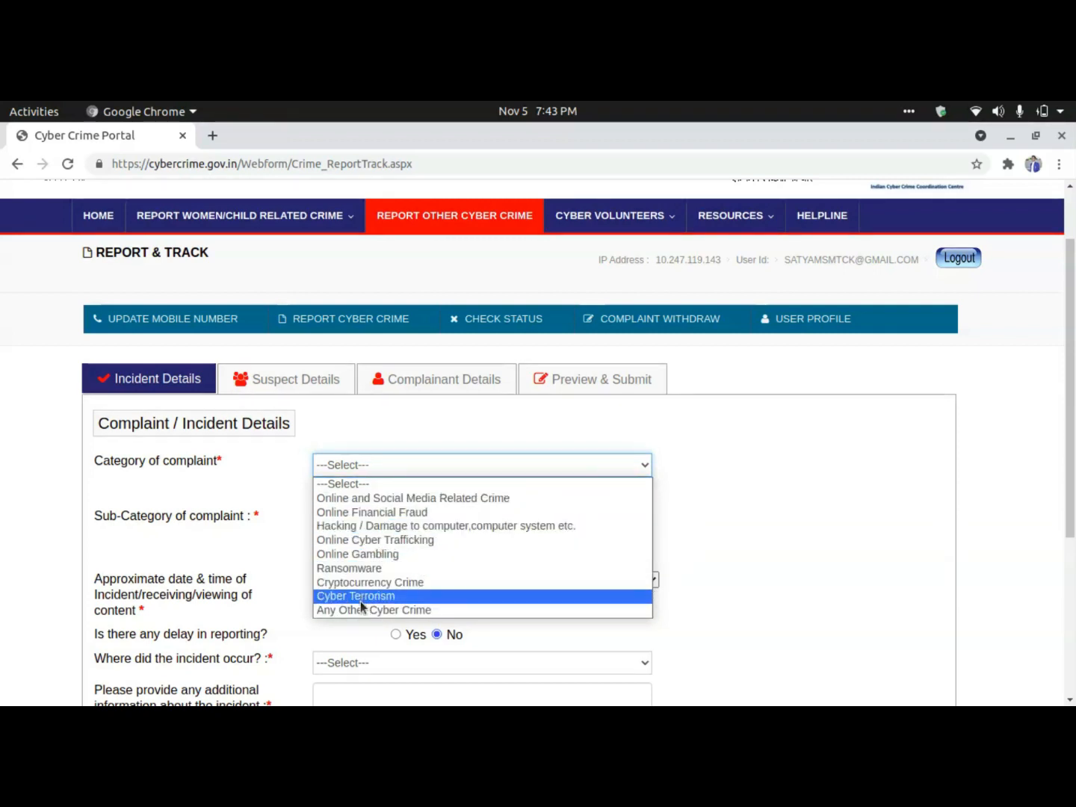
Choose Online Financial Fraud as the category and open the Sub-Category list.
{"action": "left_click", "coordinate": [347, 514]}
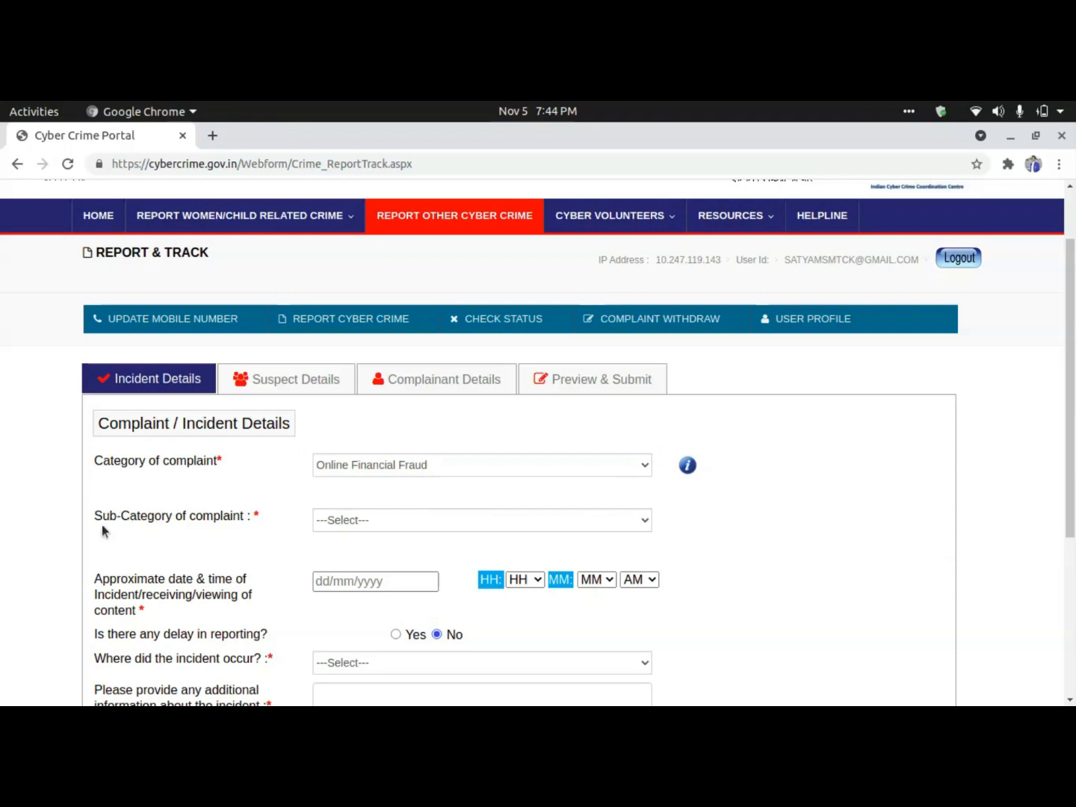
{"action": "left_click", "coordinate": [341, 523]}
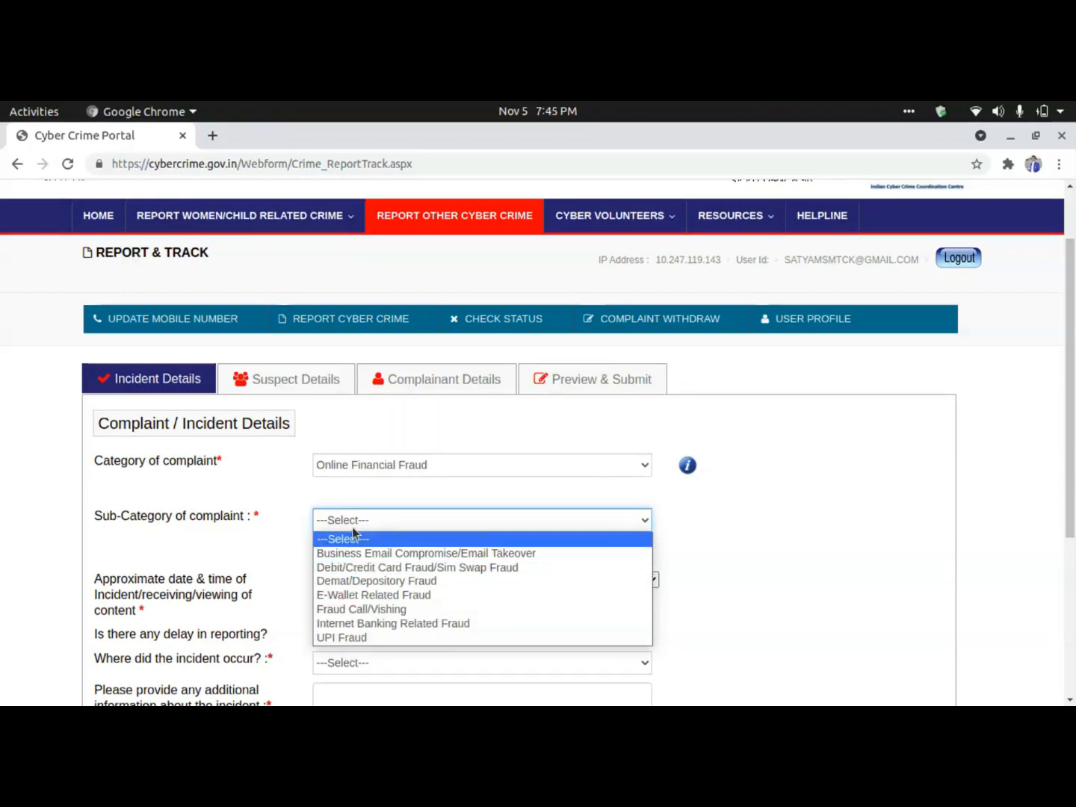
Pick UPI Fraud from the open Sub-Category dropdown.
{"action": "left_click", "coordinate": [361, 637]}
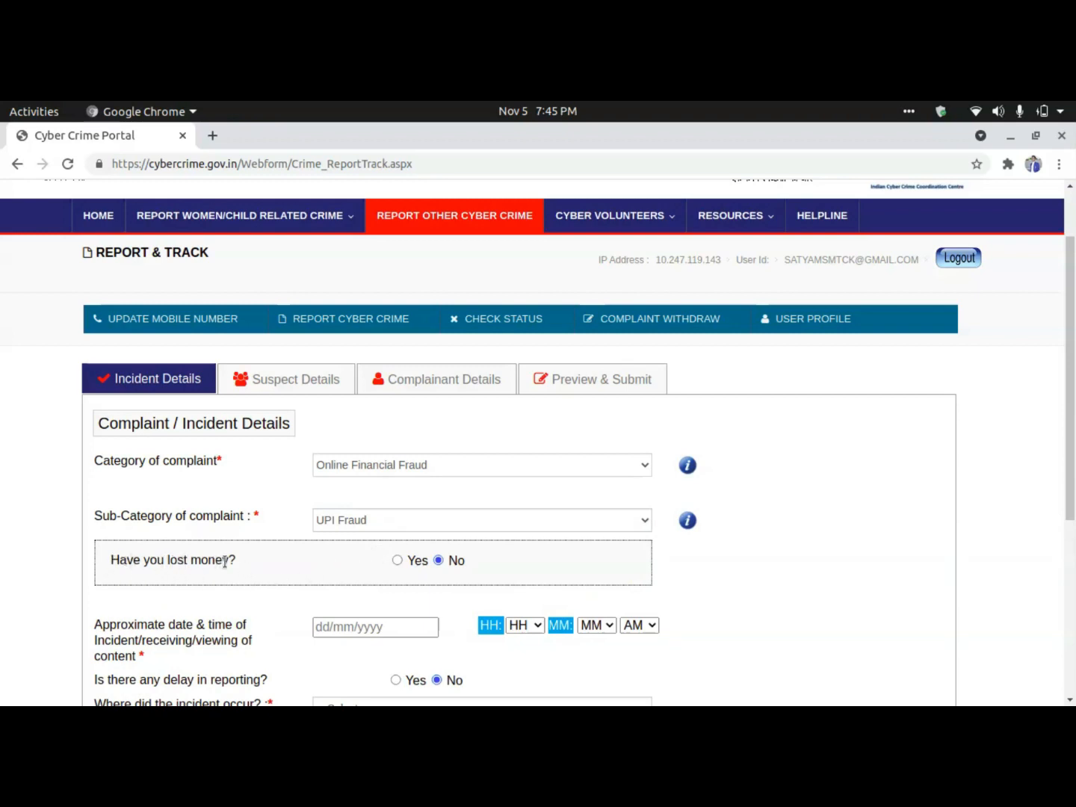
Answer Yes to 'Have you lost money?' and scroll to the Debited Transaction Detail section.
{"action": "left_click", "coordinate": [397, 561]}
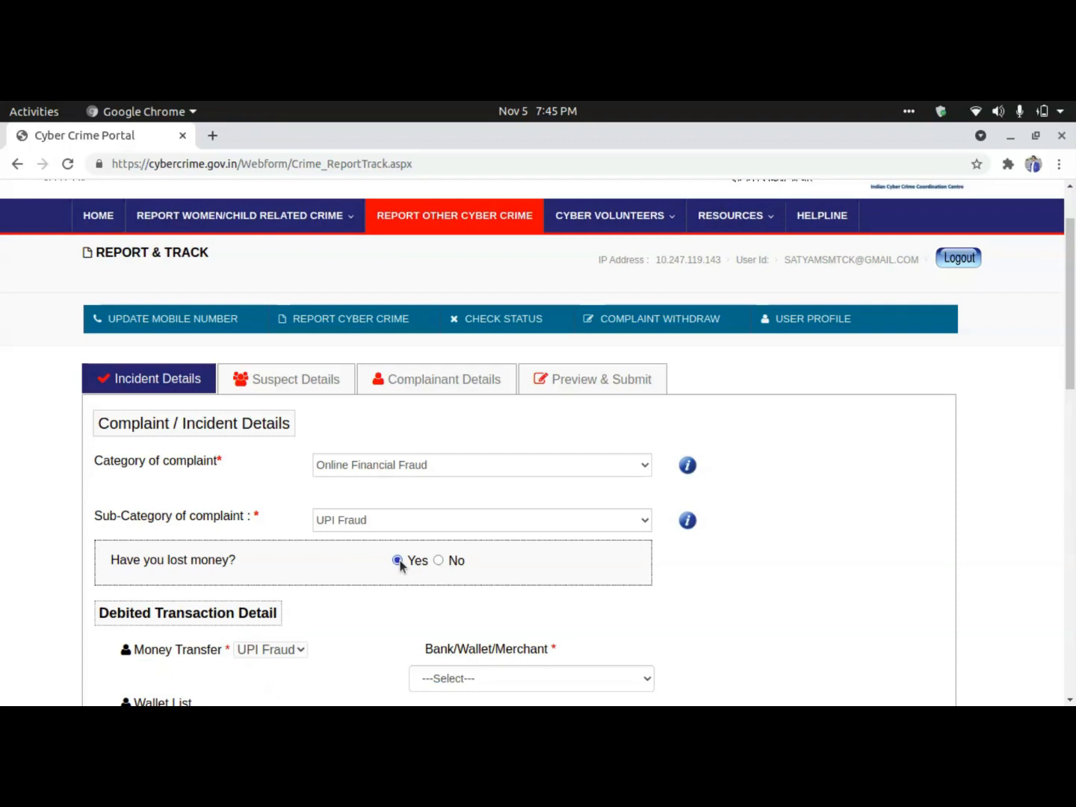
{"action": "scroll", "coordinate": [361, 641], "scroll_direction": "down", "scroll_amount": 3}
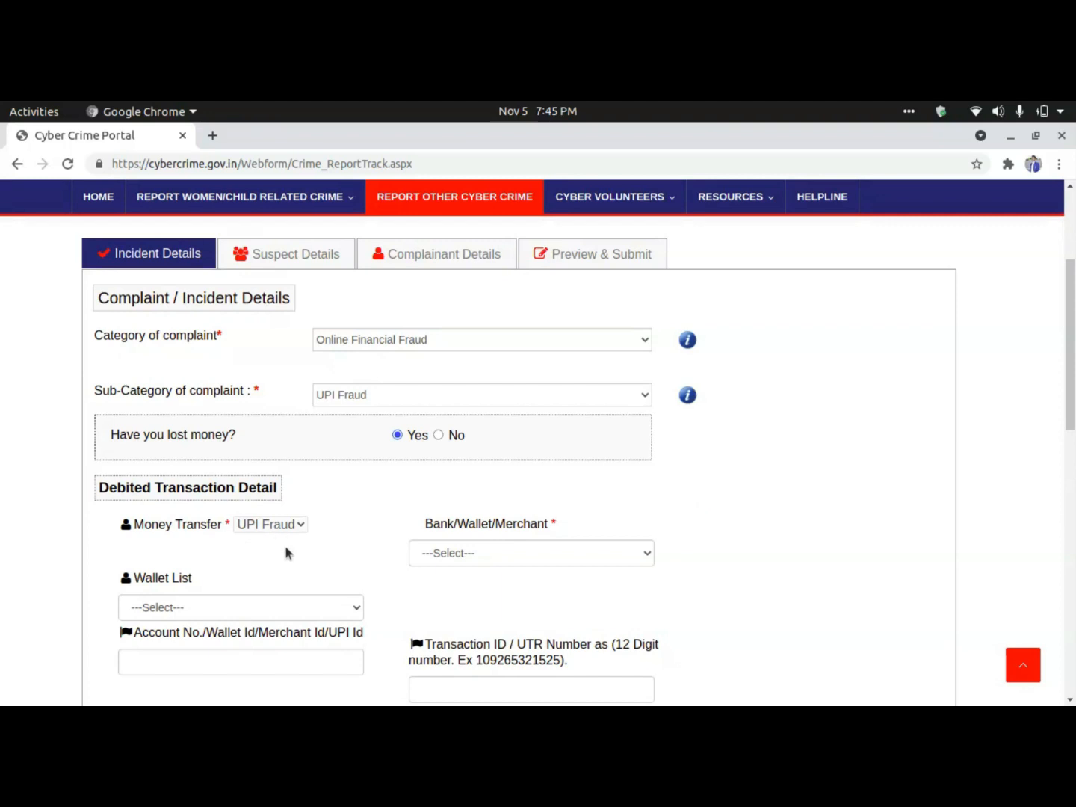
{"action": "scroll", "coordinate": [285, 545], "scroll_direction": "down", "scroll_amount": 3}
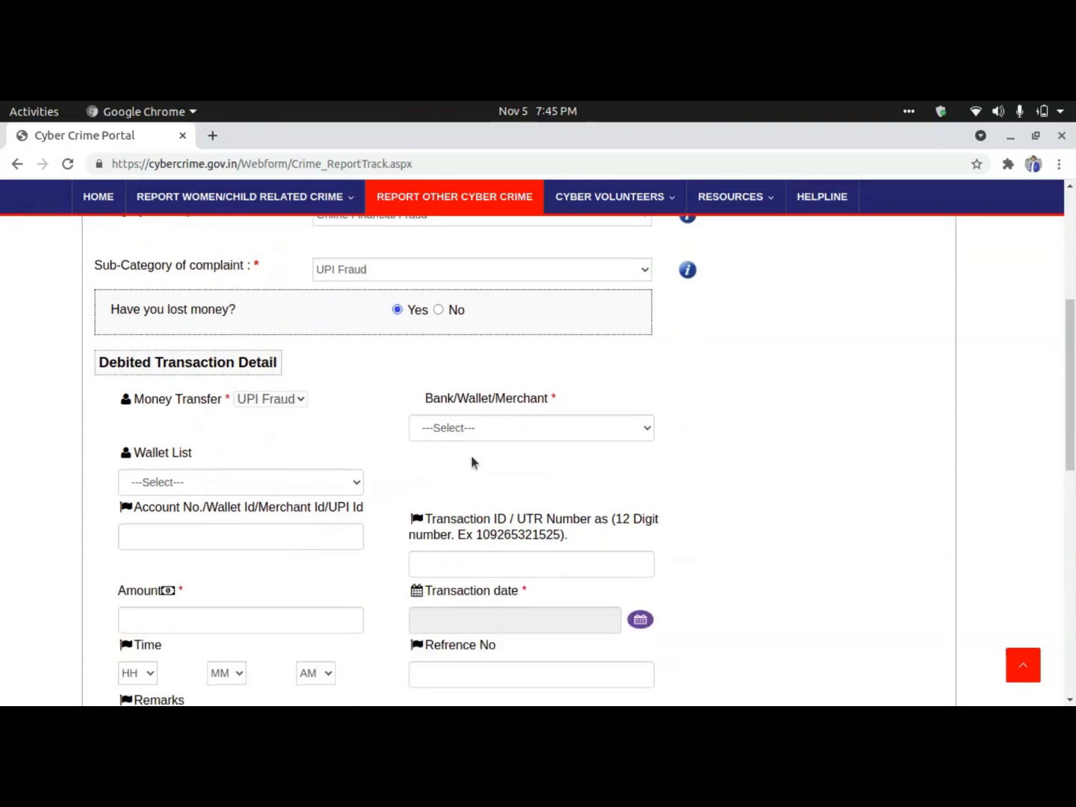
Choose HDFC Bank from the Bank/Wallet/Merchant dropdown for the debited transaction.
{"action": "left_click", "coordinate": [521, 430]}
{"action": "scroll", "coordinate": [514, 351], "scroll_direction": "down", "scroll_amount": 1}
{"action": "scroll", "coordinate": [515, 351], "scroll_direction": "up", "scroll_amount": 1}
{"action": "scroll", "coordinate": [515, 351], "scroll_direction": "down", "scroll_amount": 1}
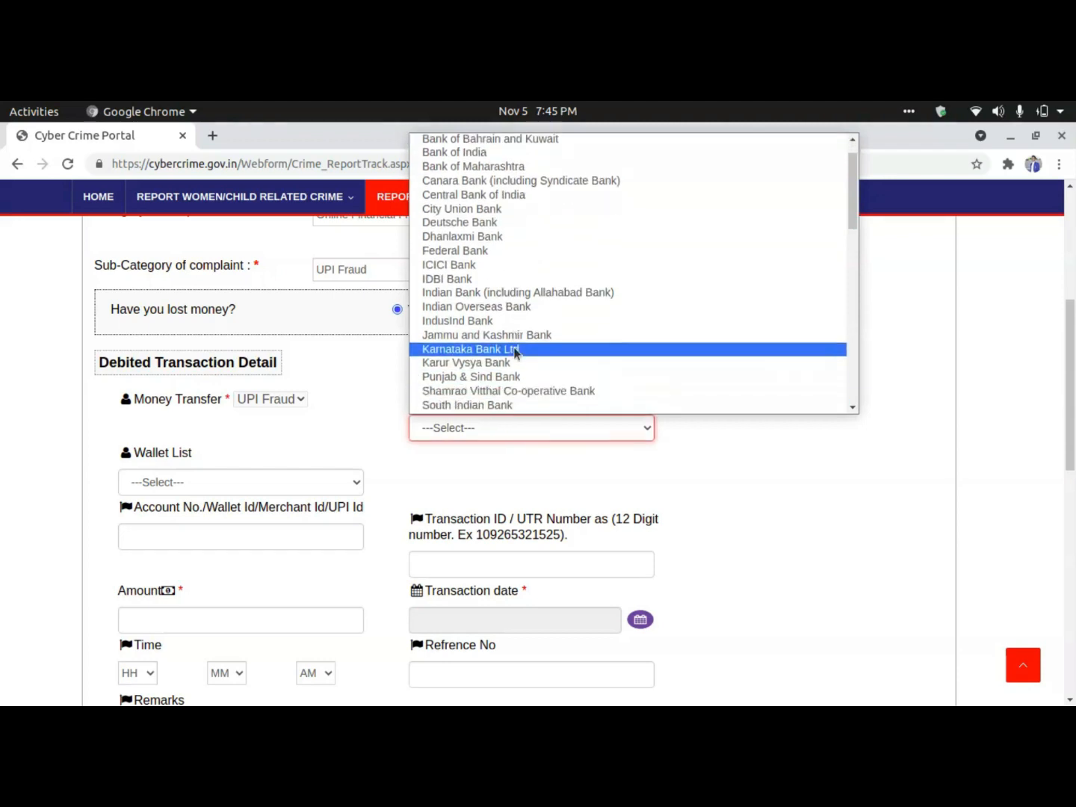
{"action": "scroll", "coordinate": [515, 351], "scroll_direction": "down", "scroll_amount": 10}
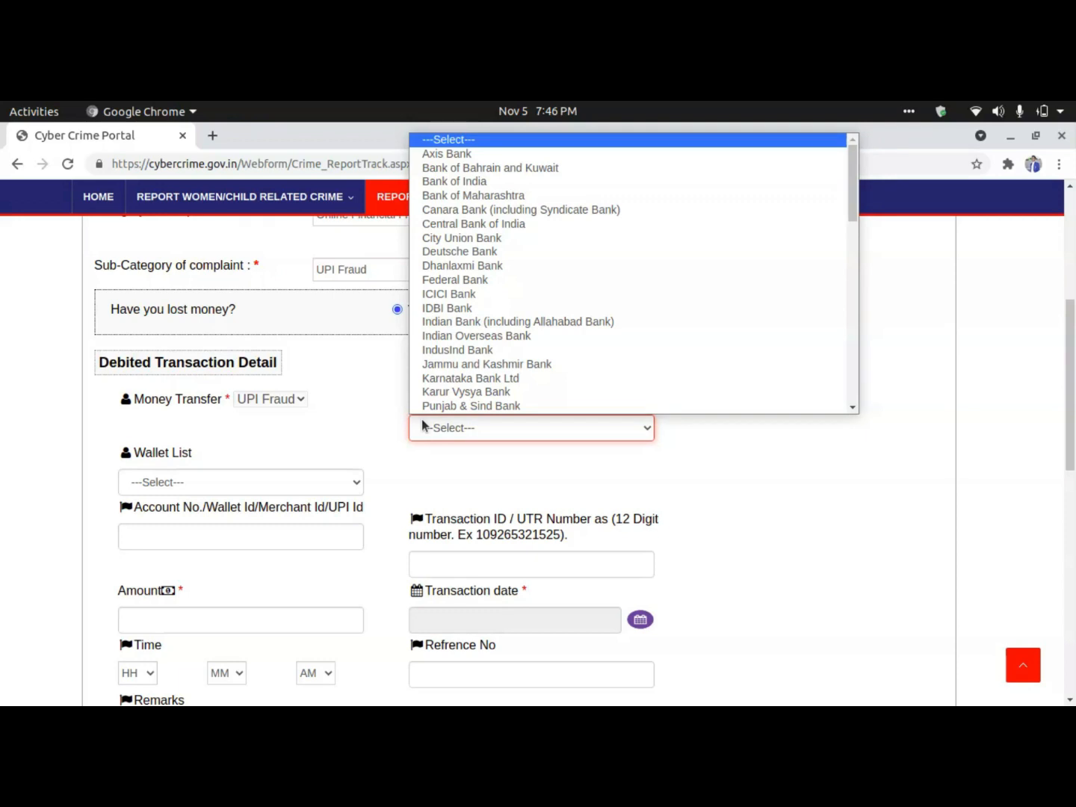
{"action": "scroll", "coordinate": [441, 381], "scroll_direction": "down", "scroll_amount": 1}
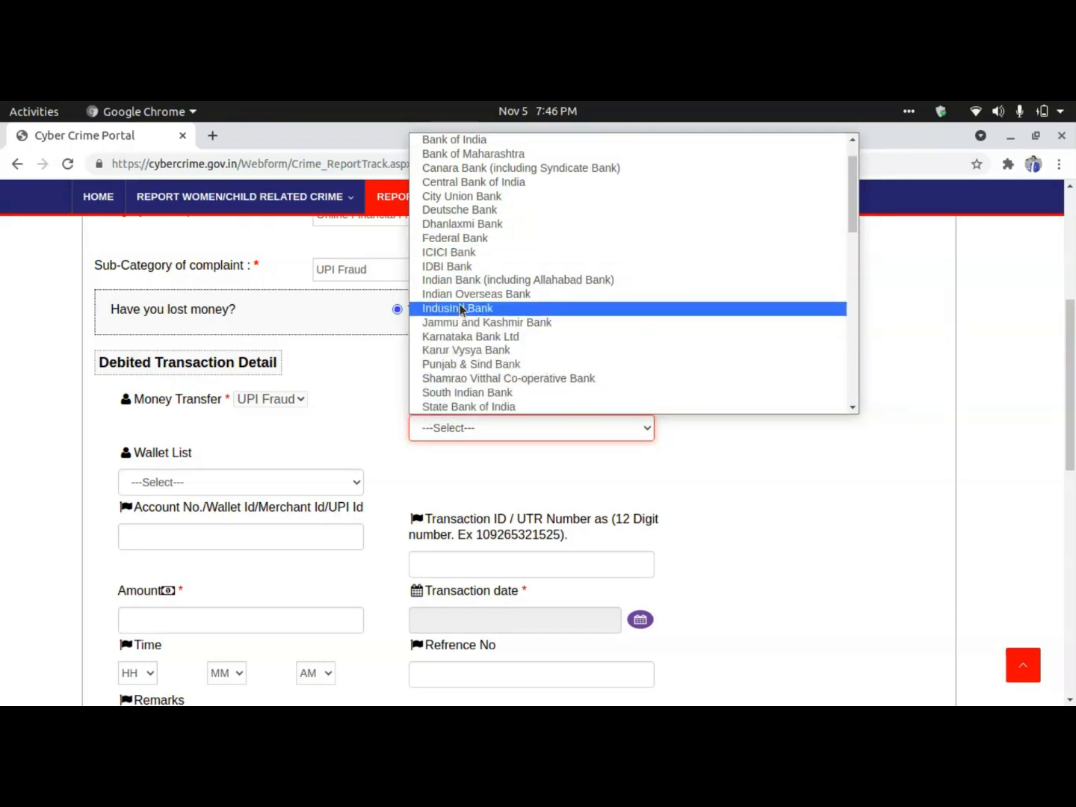
{"action": "scroll", "coordinate": [461, 308], "scroll_direction": "down", "scroll_amount": 4}
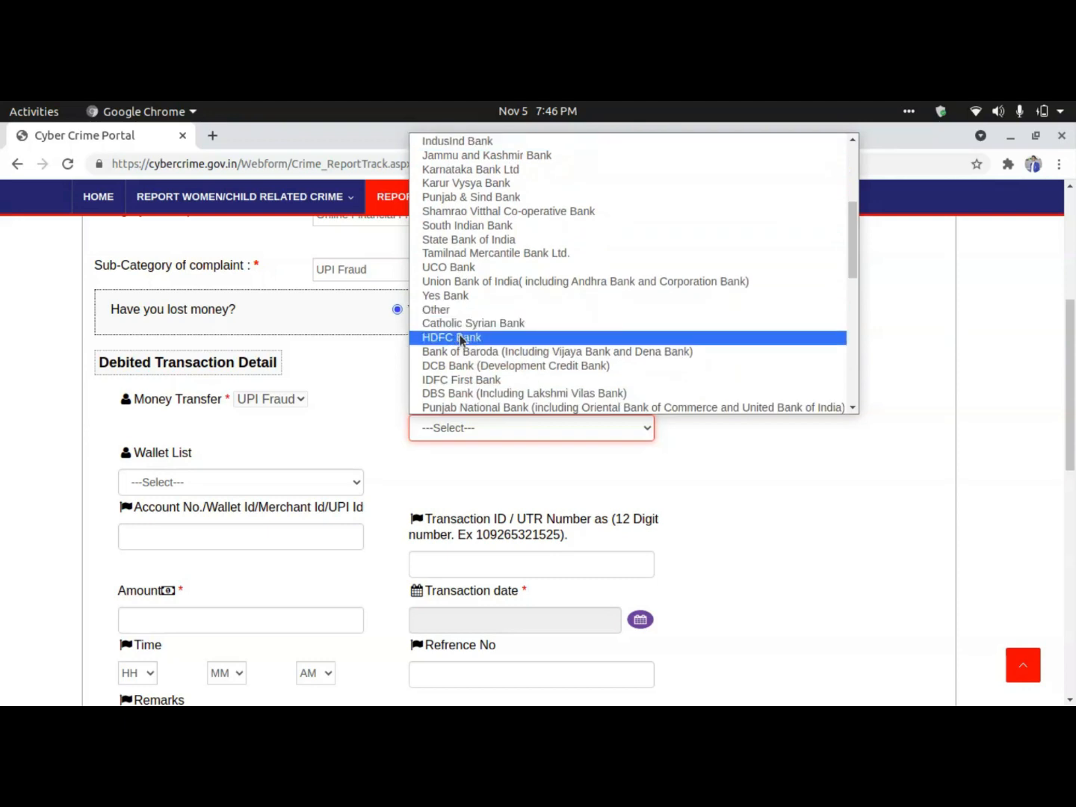
{"action": "left_click", "coordinate": [461, 340]}
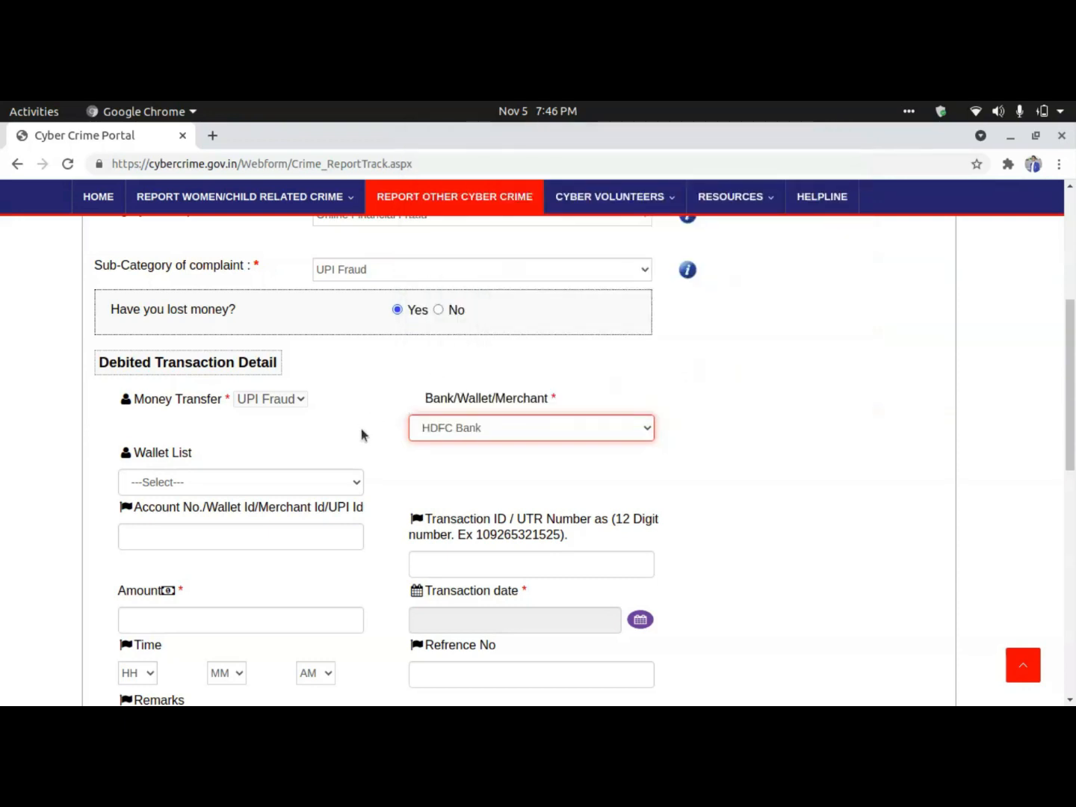
Choose PhonePe from the Wallet List and begin the account/UPI ID entry.
{"action": "left_click", "coordinate": [261, 482]}
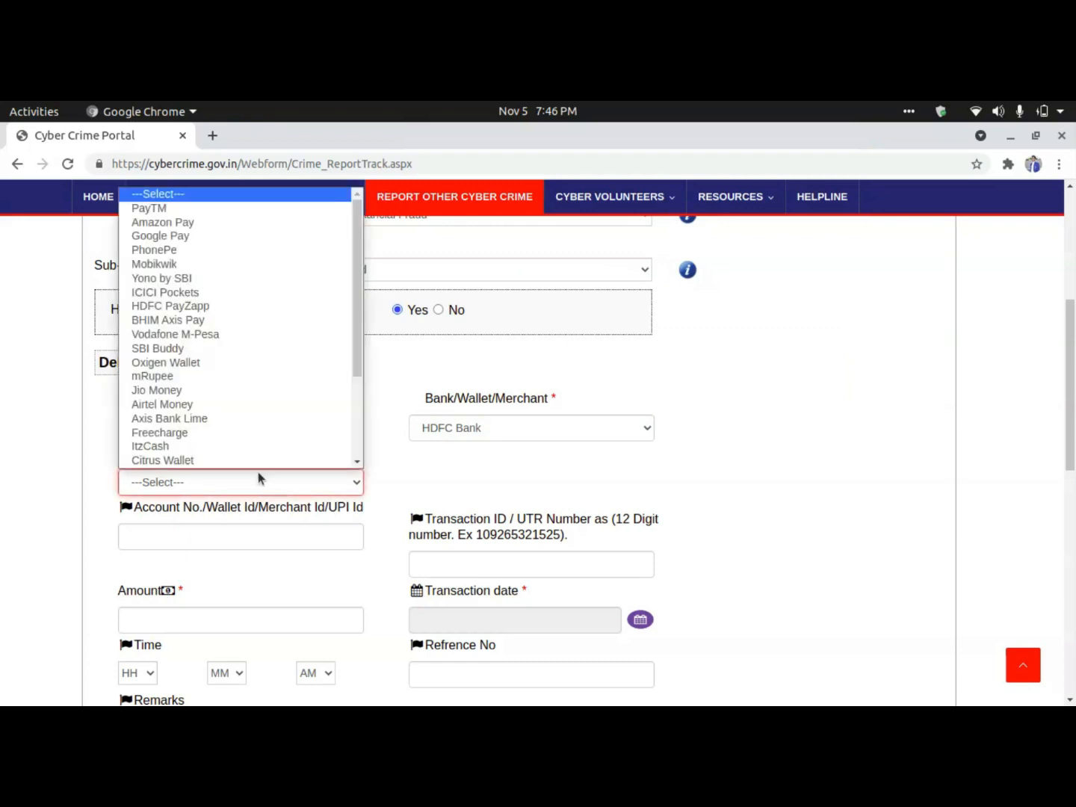
{"action": "scroll", "coordinate": [231, 242], "scroll_direction": "down", "scroll_amount": 1}
{"action": "scroll", "coordinate": [224, 313], "scroll_direction": "up", "scroll_amount": 1}
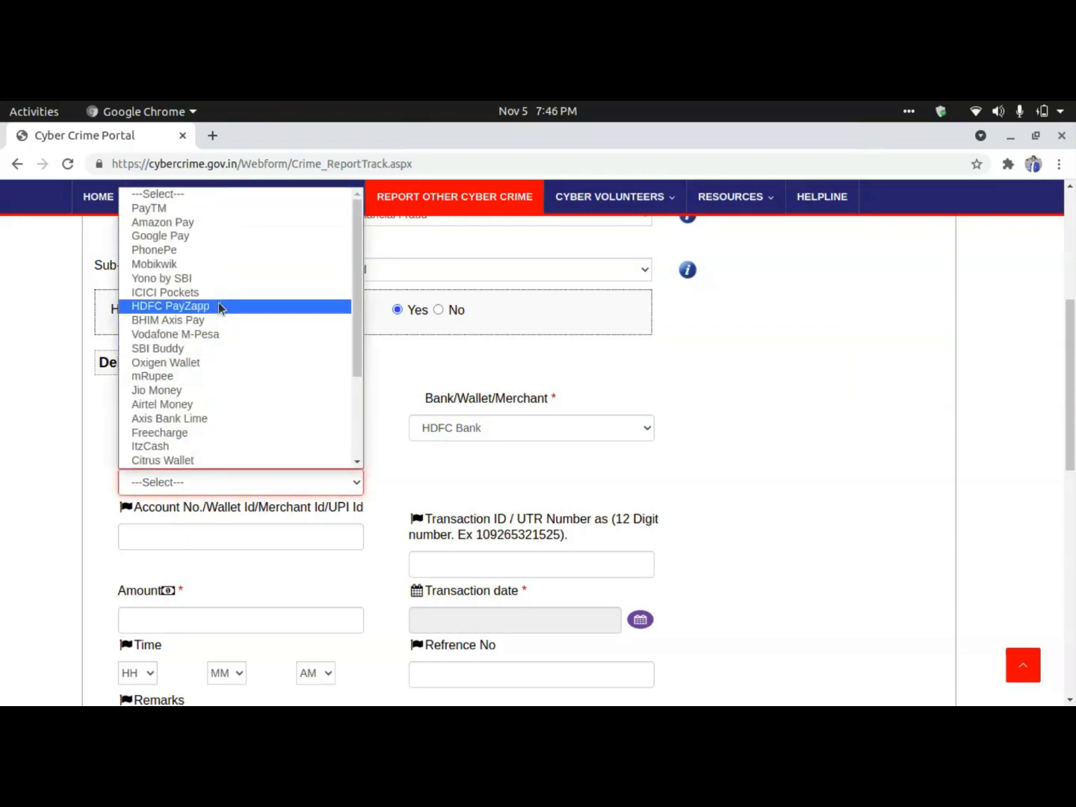
{"action": "left_click", "coordinate": [184, 252]}
{"action": "left_click", "coordinate": [419, 483]}
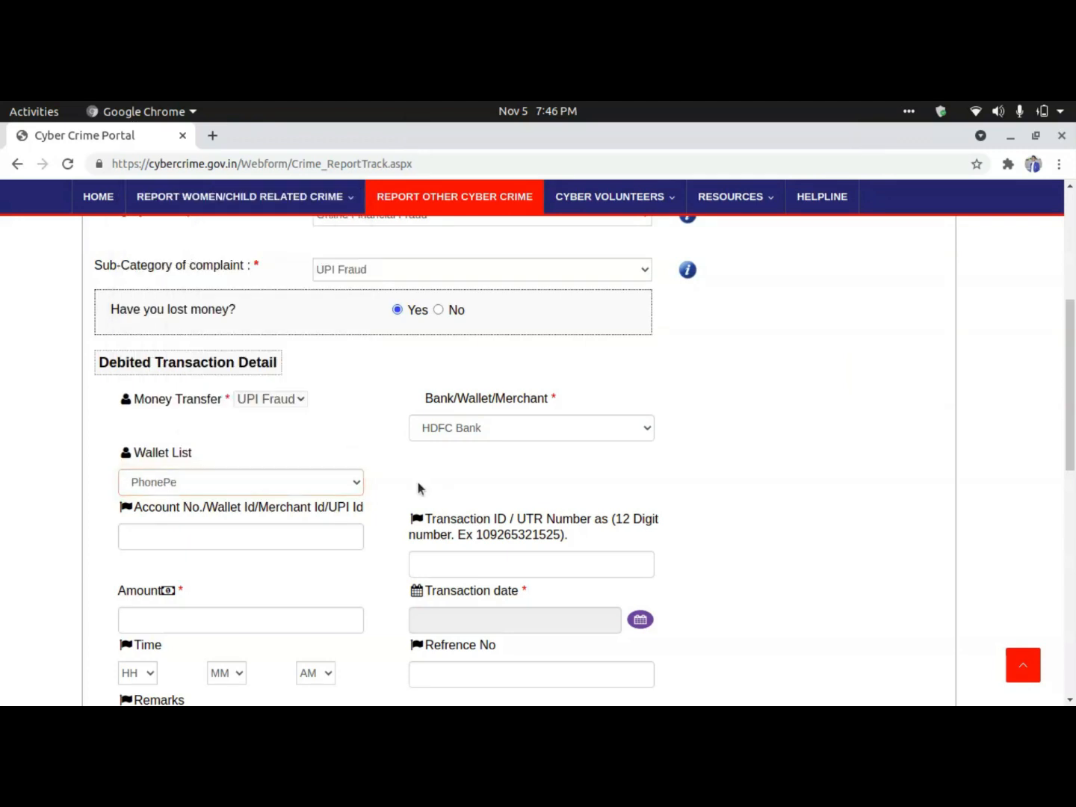
{"action": "left_click", "coordinate": [278, 540]}
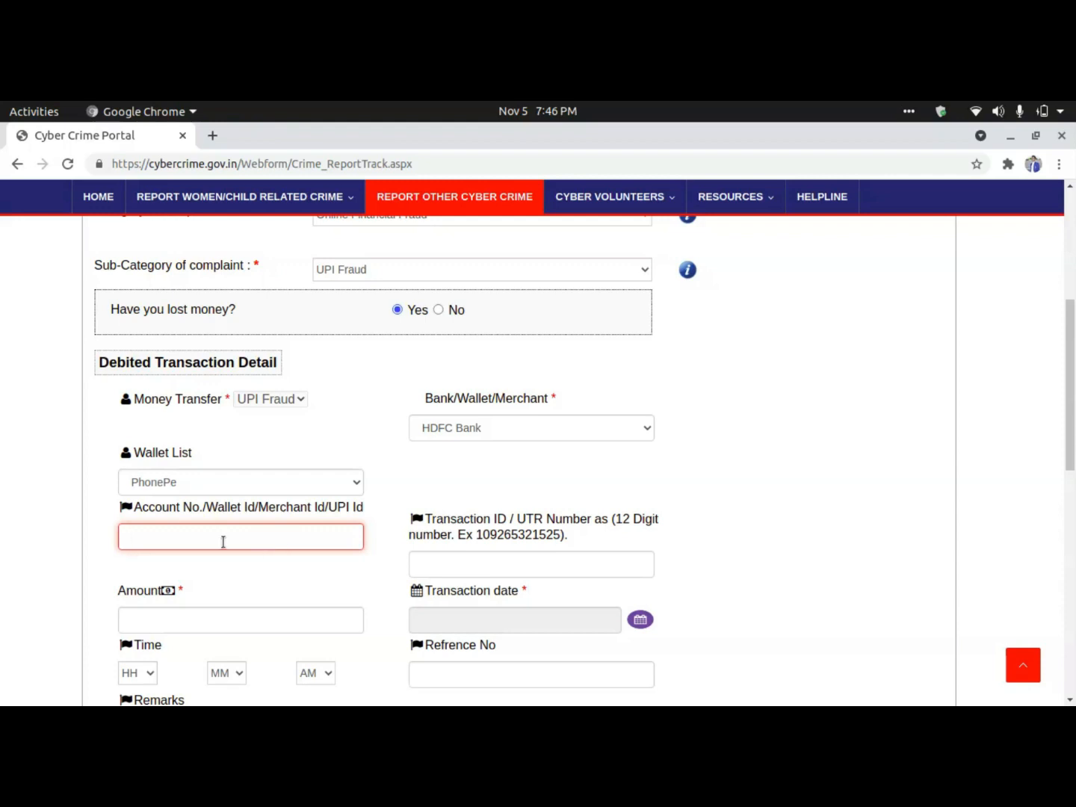
Set the debited transaction date to 4 November 2021 using the calendar.
{"action": "left_click", "coordinate": [434, 556]}
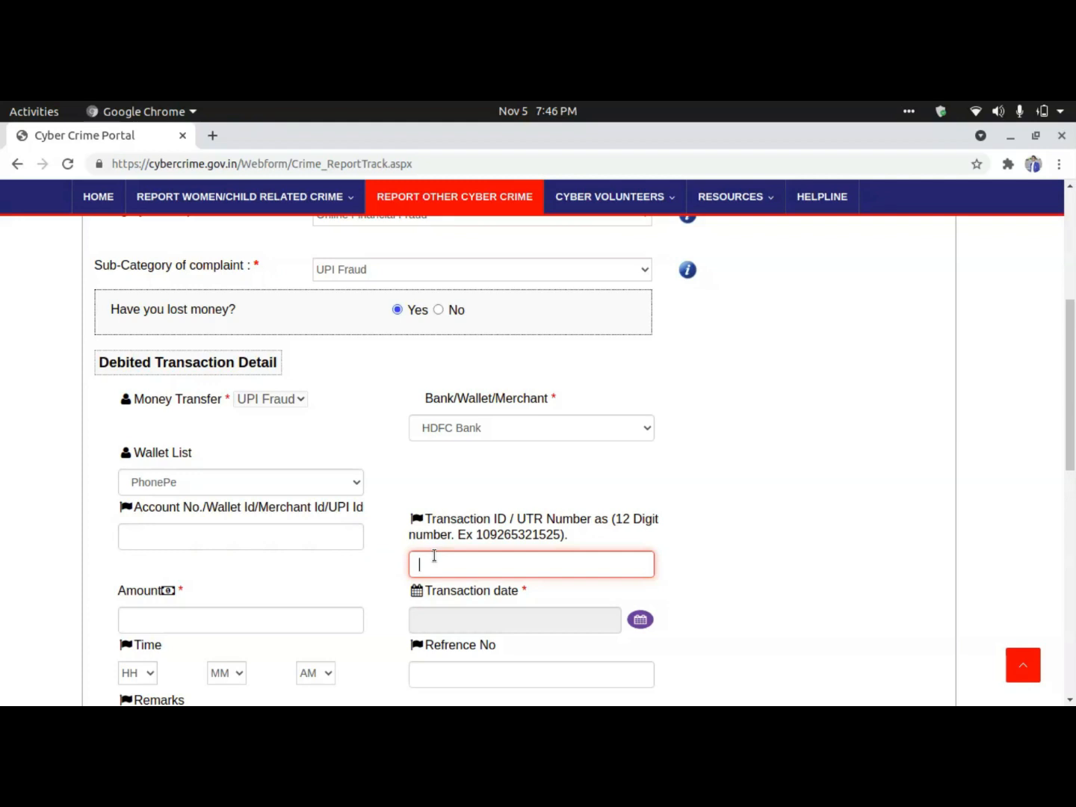
{"action": "scroll", "coordinate": [434, 555], "scroll_direction": "down", "scroll_amount": 1}
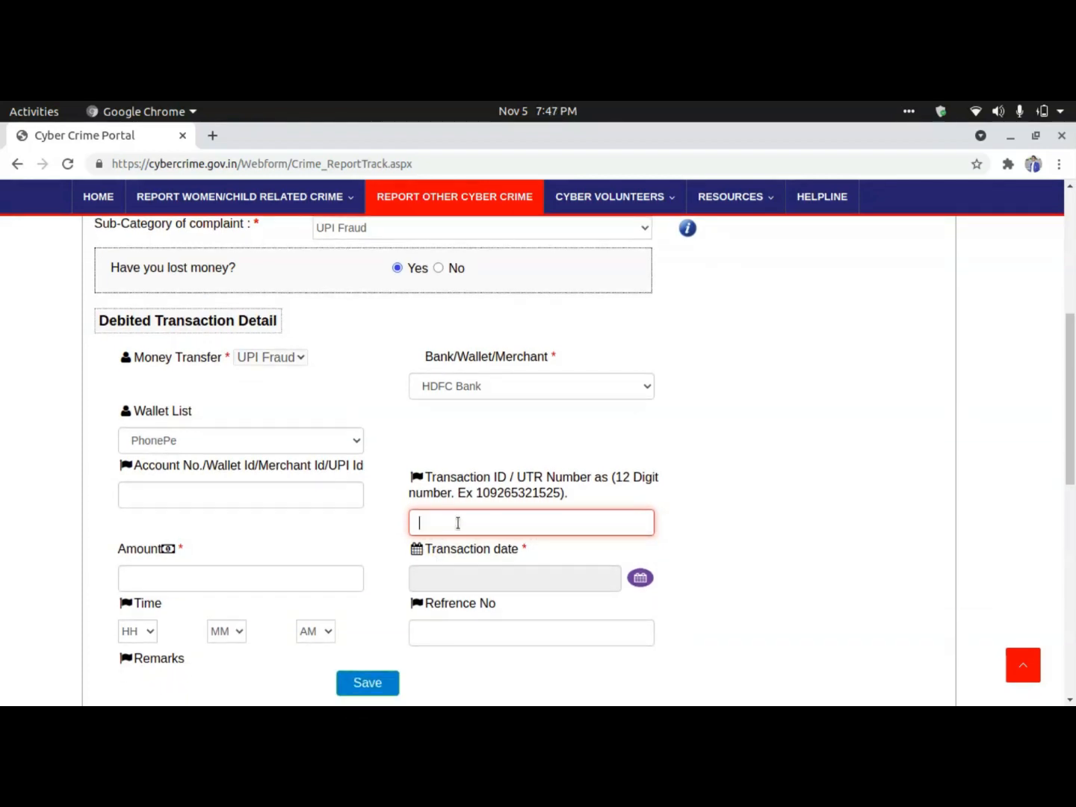
{"action": "scroll", "coordinate": [458, 523], "scroll_direction": "down", "scroll_amount": 2}
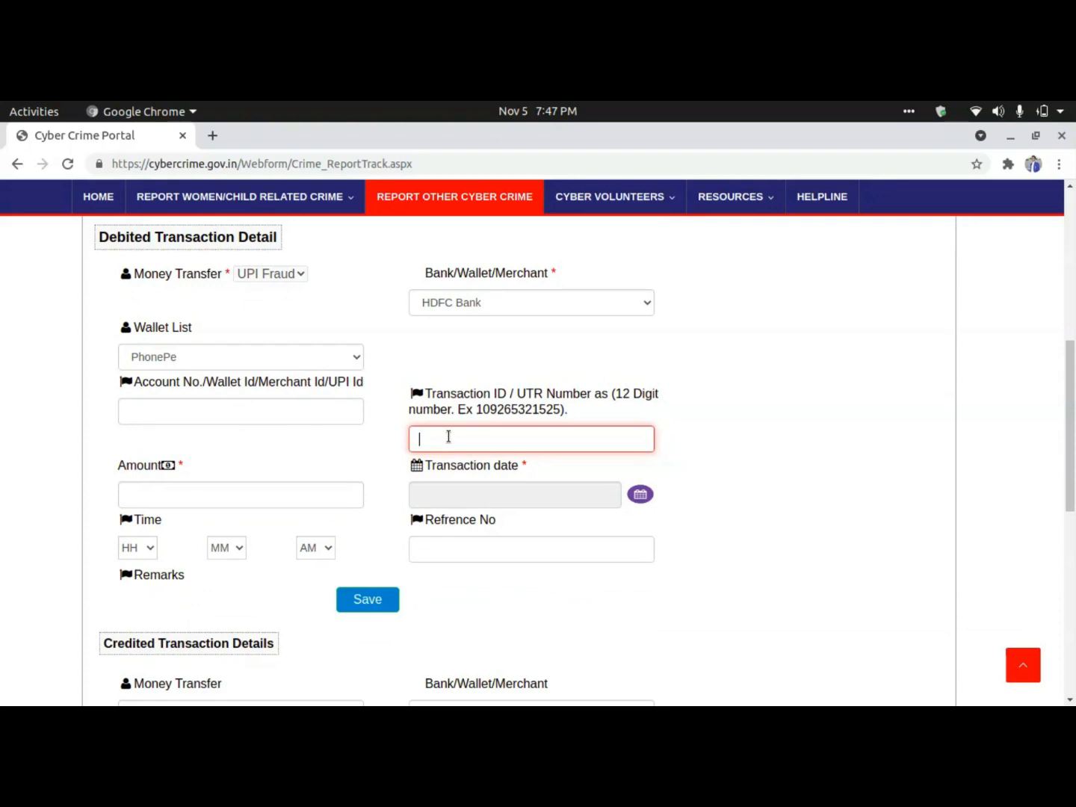
{"action": "left_click", "coordinate": [263, 497]}
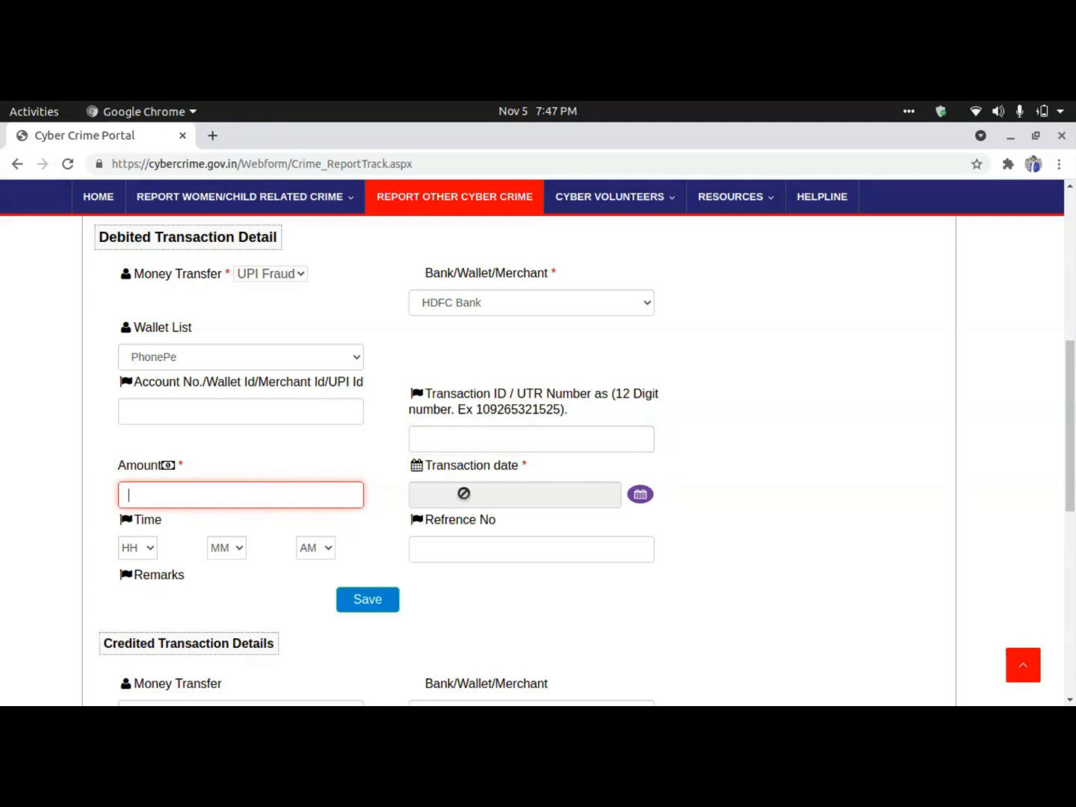
{"action": "left_click", "coordinate": [640, 495]}
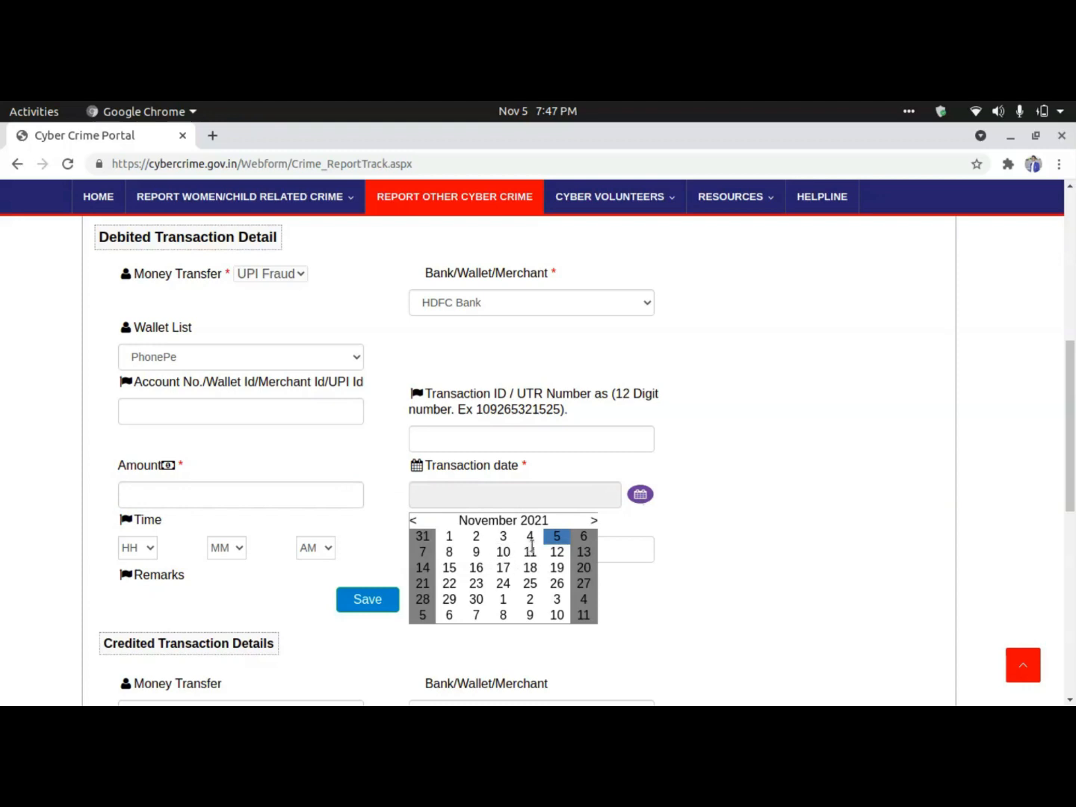
{"action": "left_click", "coordinate": [530, 537]}
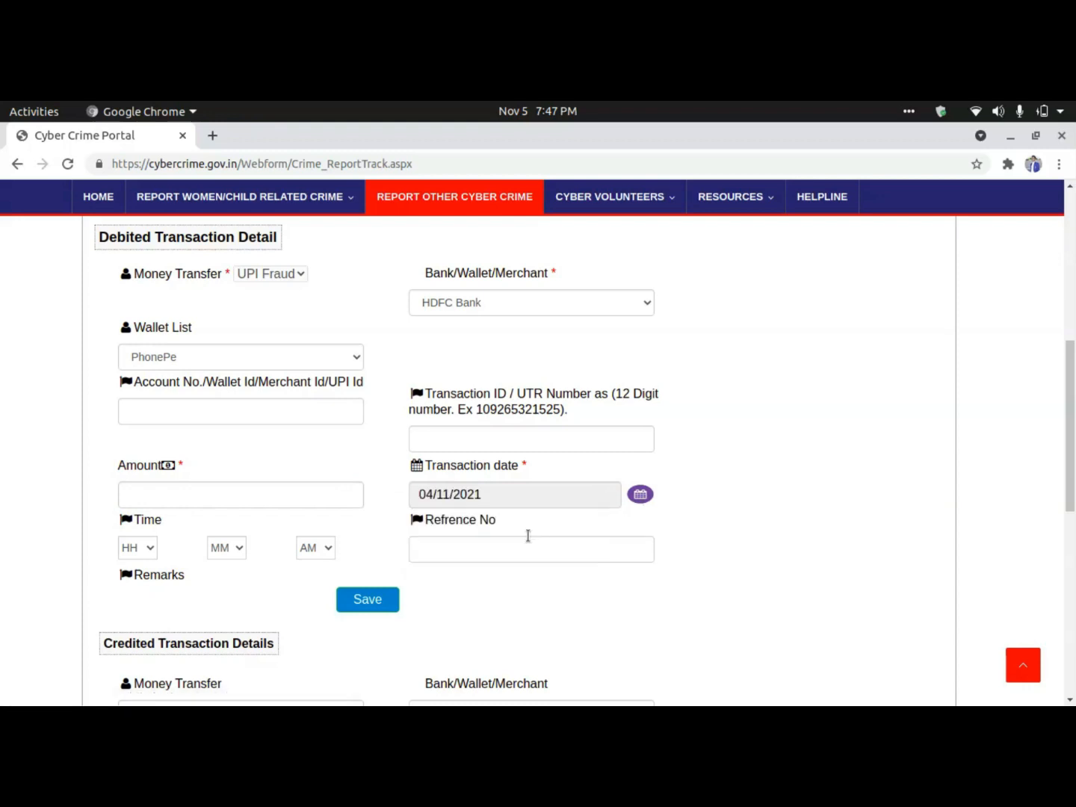
Move between the reference number and transaction ID fields and scroll to review the entries.
{"action": "left_click", "coordinate": [434, 547]}
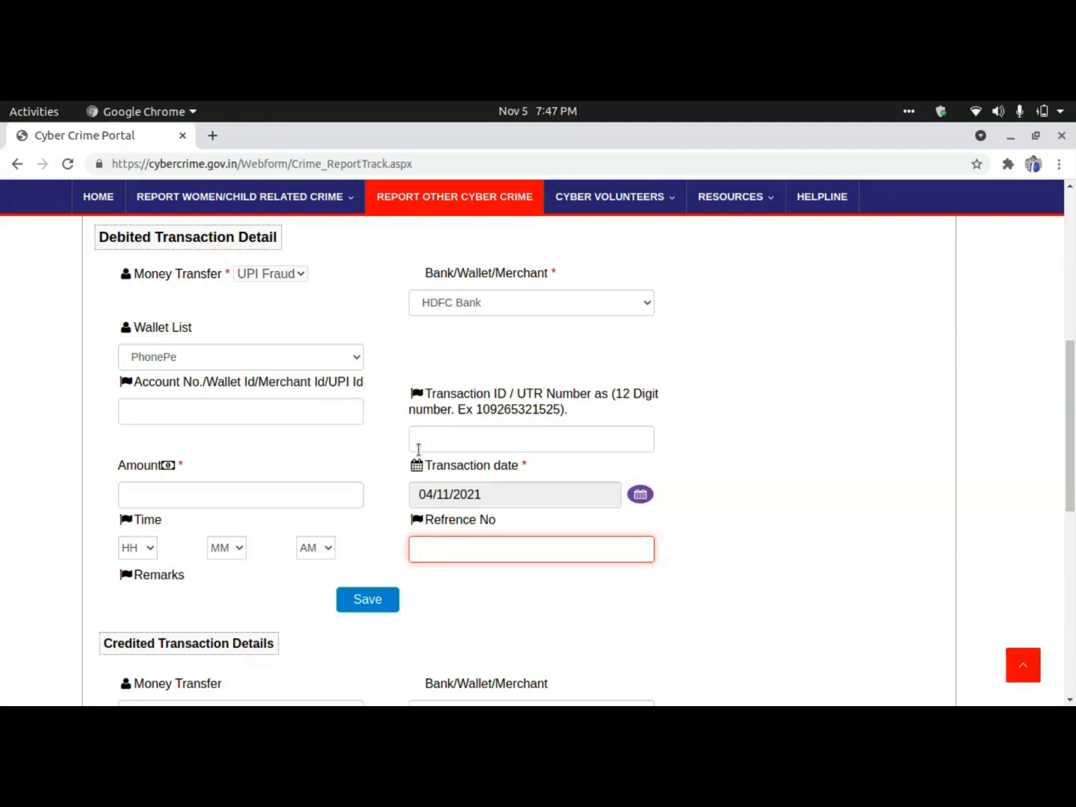
{"action": "left_click", "coordinate": [493, 439]}
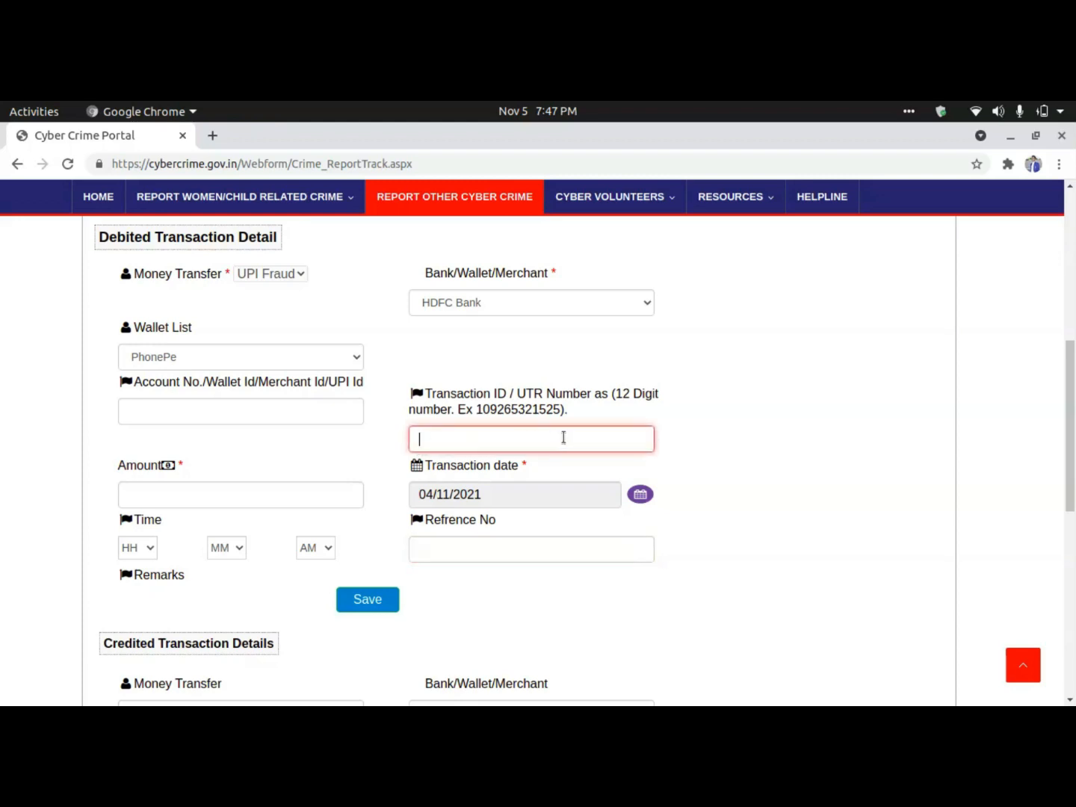
{"action": "left_click", "coordinate": [482, 547]}
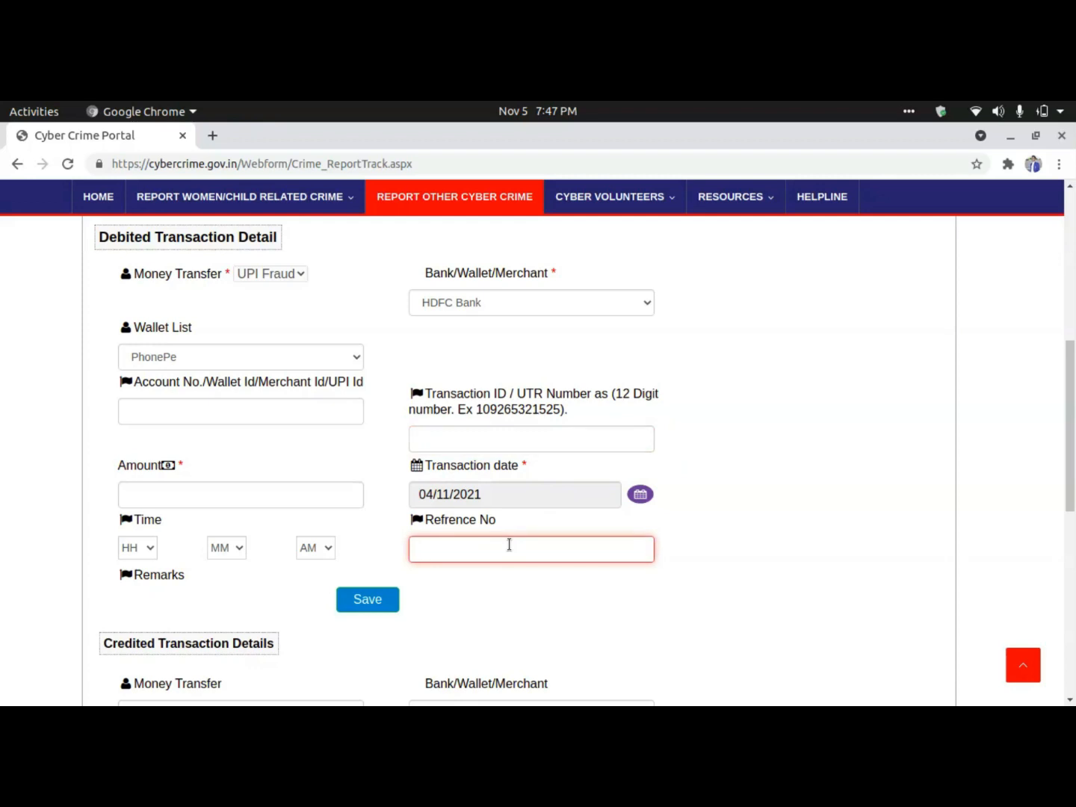
{"action": "scroll", "coordinate": [454, 598], "scroll_direction": "down", "scroll_amount": 3}
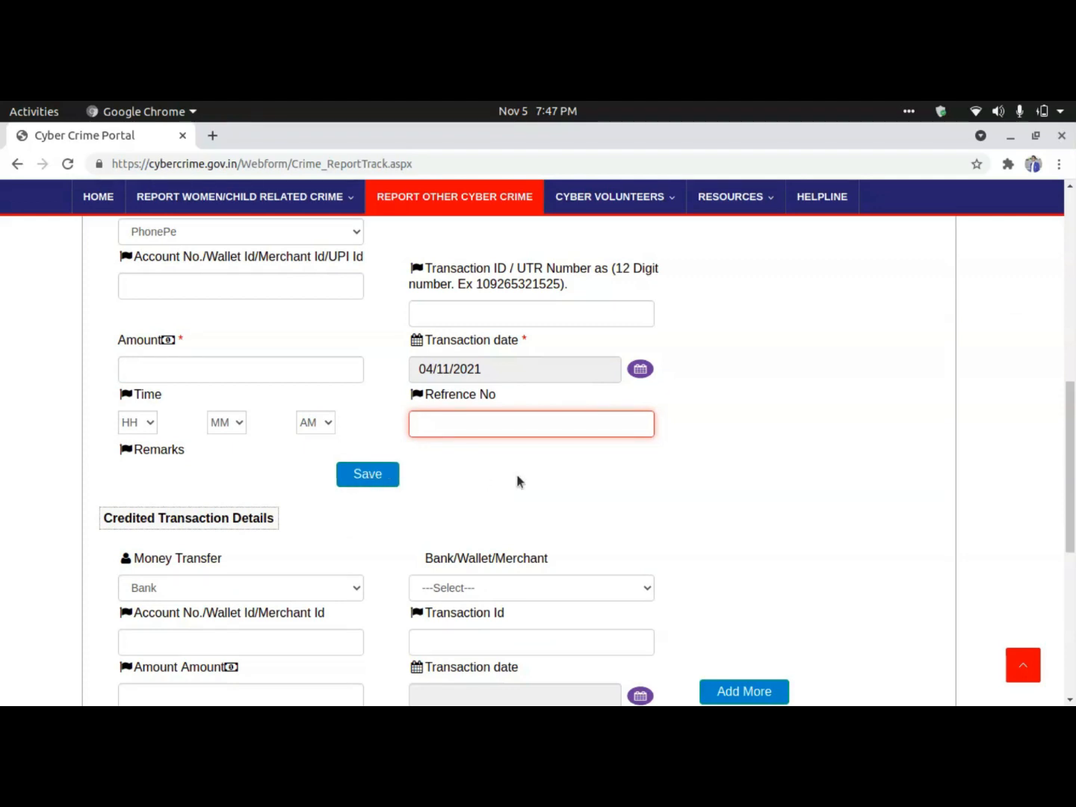
{"action": "scroll", "coordinate": [516, 478], "scroll_direction": "down", "scroll_amount": 5}
{"action": "scroll", "coordinate": [517, 478], "scroll_direction": "up", "scroll_amount": 3}
{"action": "scroll", "coordinate": [516, 478], "scroll_direction": "up", "scroll_amount": 3}
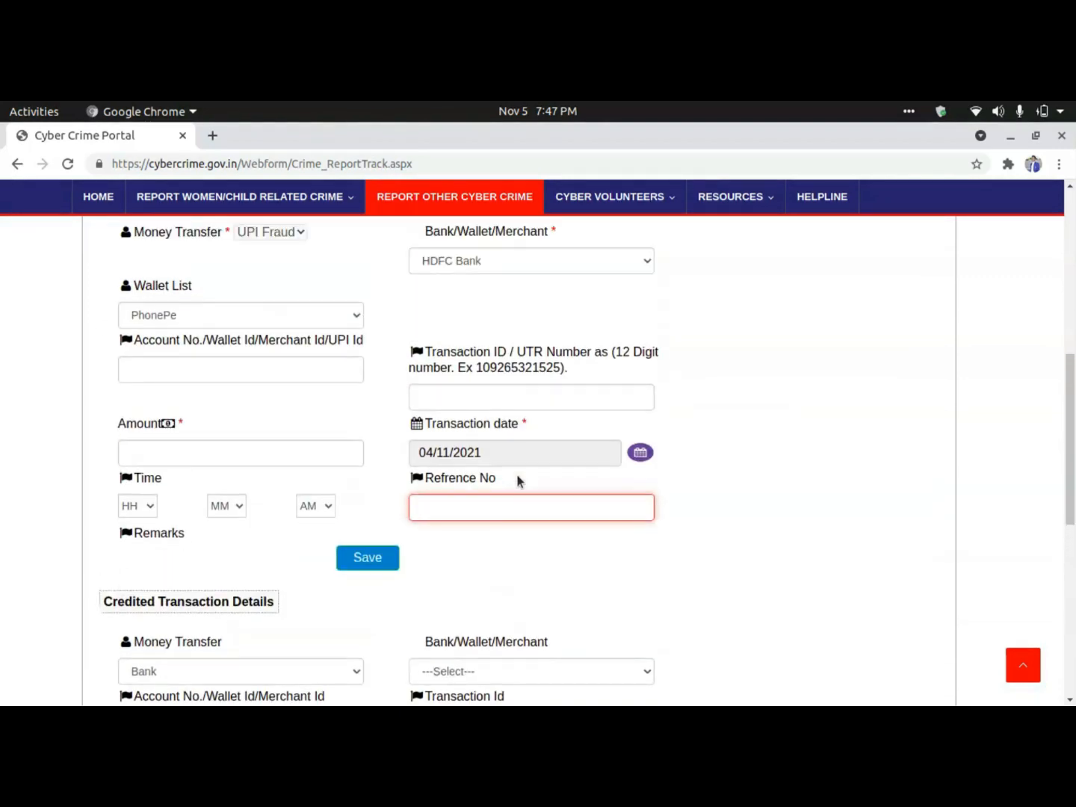
Scroll past the saved 5000 HDFC Bank debit to the Credited Transaction Details section.
{"action": "scroll", "coordinate": [477, 545], "scroll_direction": "up", "scroll_amount": 2}
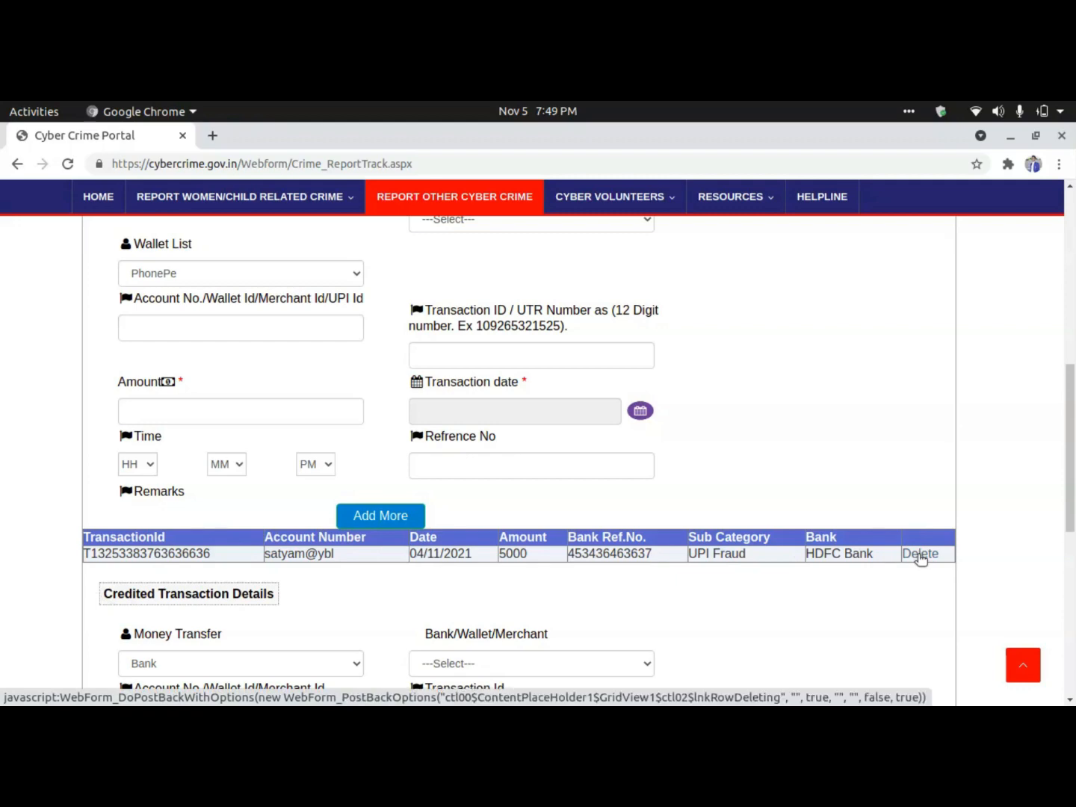
{"action": "scroll", "coordinate": [920, 559], "scroll_direction": "down", "scroll_amount": 4}
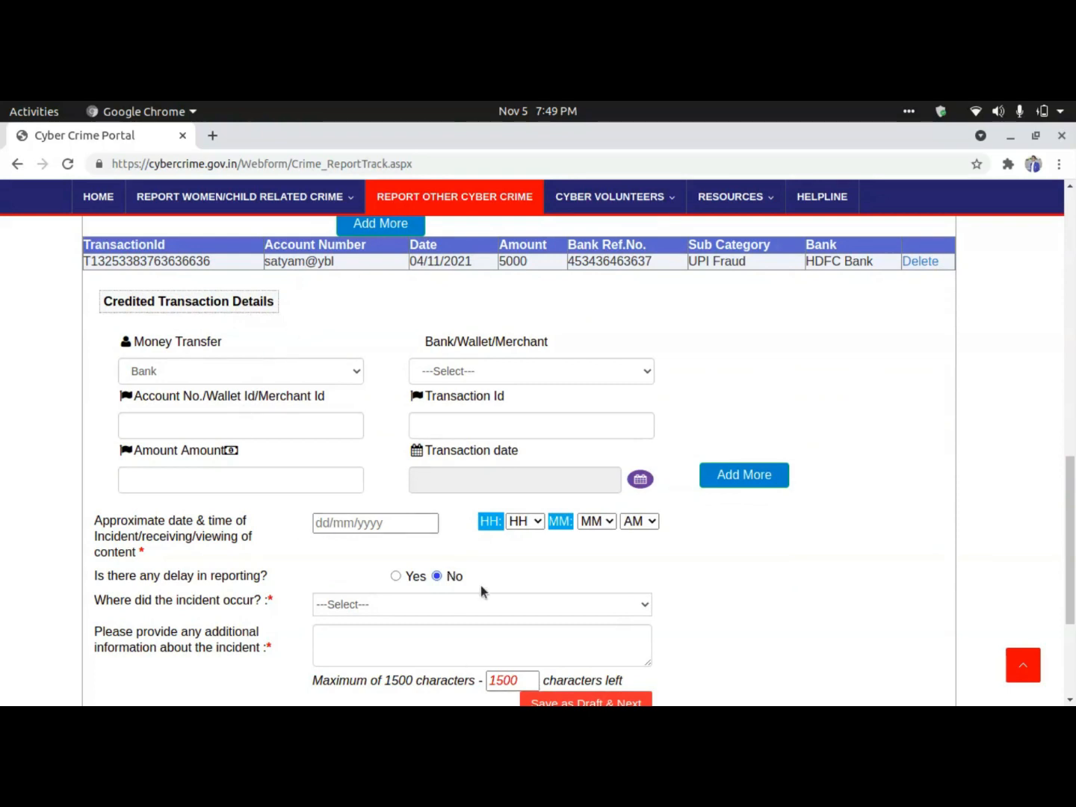
{"action": "scroll", "coordinate": [481, 585], "scroll_direction": "down", "scroll_amount": 1}
{"action": "scroll", "coordinate": [481, 585], "scroll_direction": "up", "scroll_amount": 1}
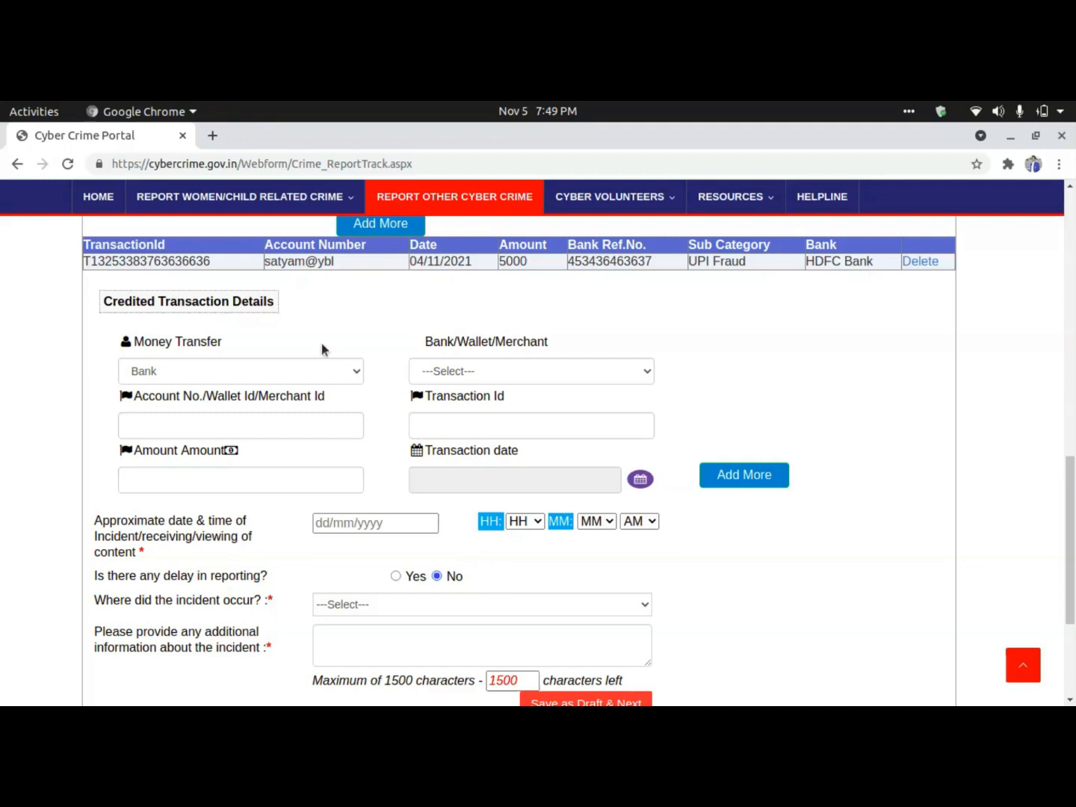
Choose Merchant as the credited transfer type and Paytm from the Bank/Wallet/Merchant list.
{"action": "left_click", "coordinate": [221, 370]}
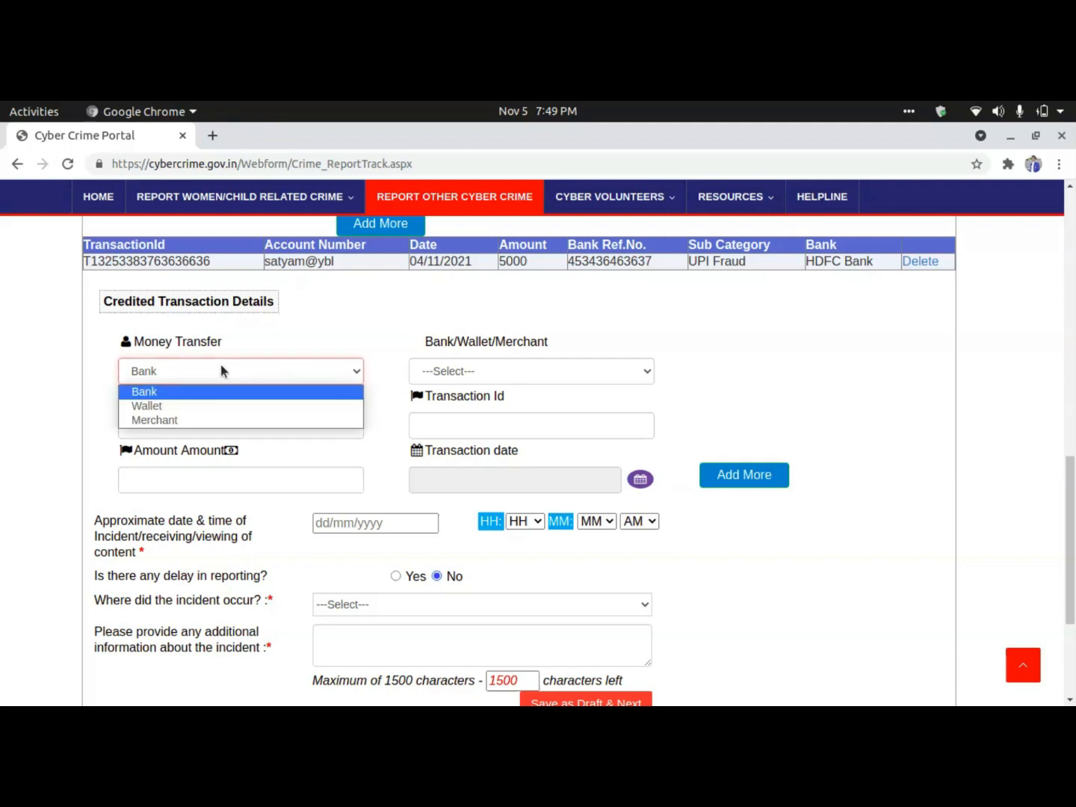
{"action": "left_click", "coordinate": [178, 421]}
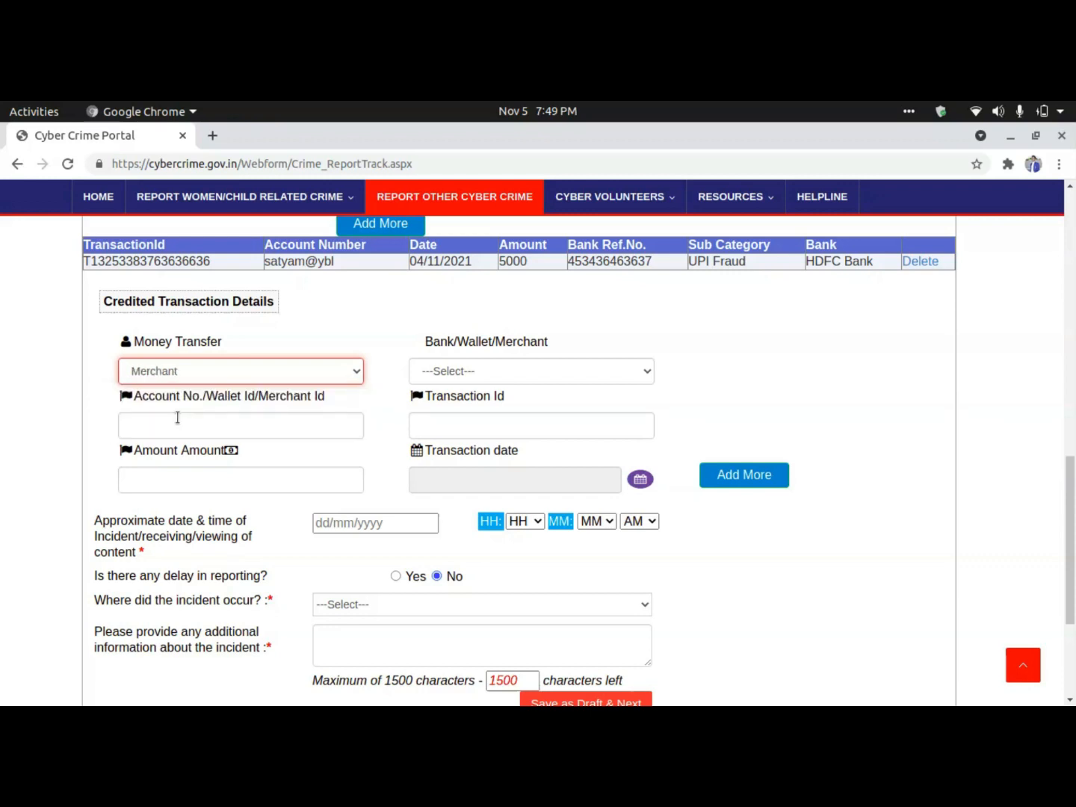
{"action": "left_click", "coordinate": [456, 372]}
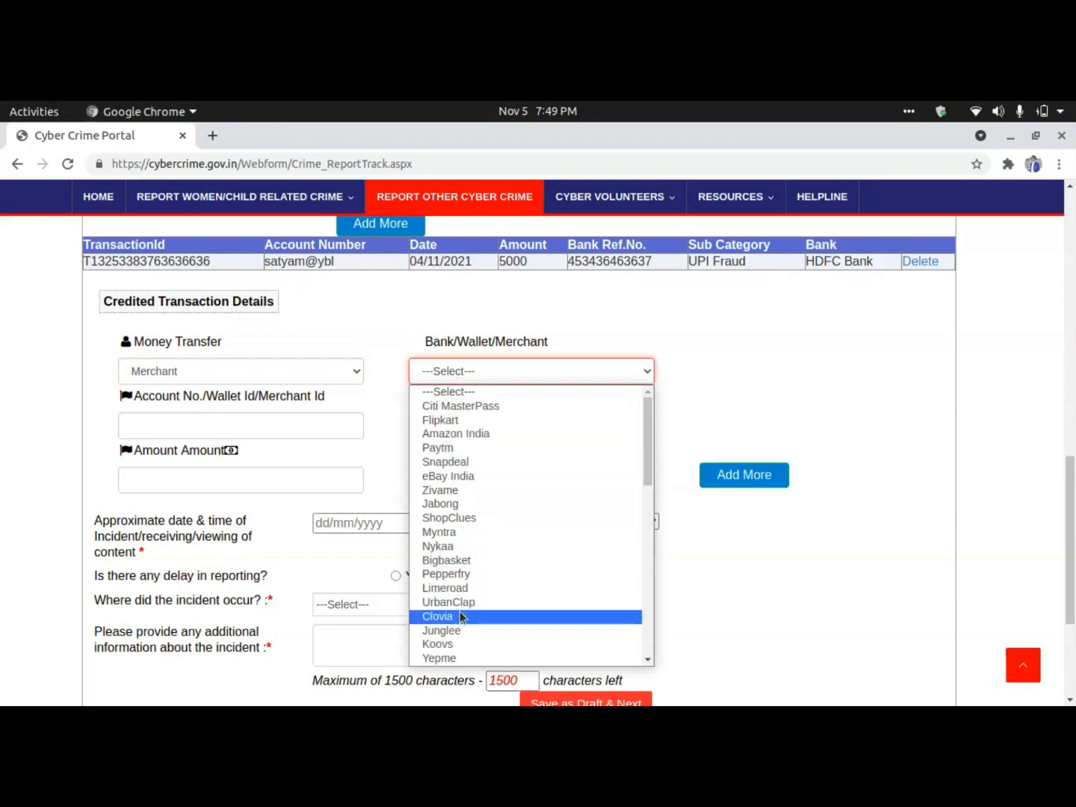
{"action": "scroll", "coordinate": [461, 617], "scroll_direction": "down", "scroll_amount": 2}
{"action": "scroll", "coordinate": [461, 616], "scroll_direction": "down", "scroll_amount": 4}
{"action": "scroll", "coordinate": [459, 601], "scroll_direction": "up", "scroll_amount": 10}
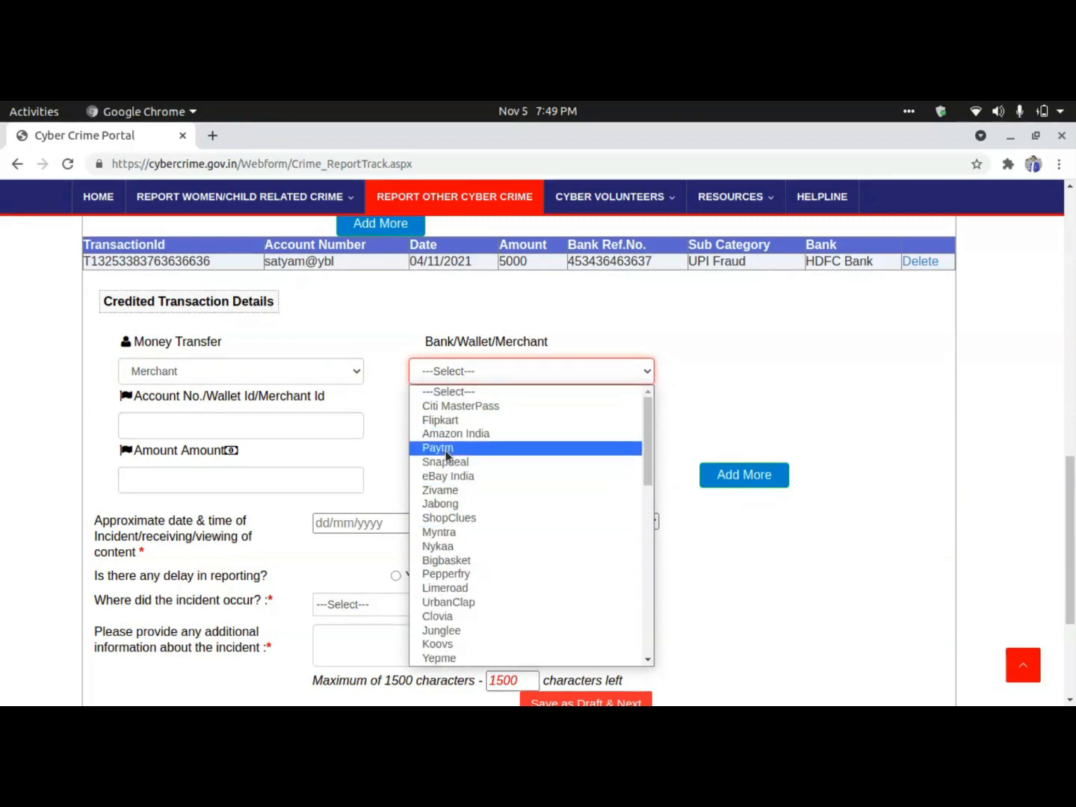
{"action": "left_click", "coordinate": [446, 447]}
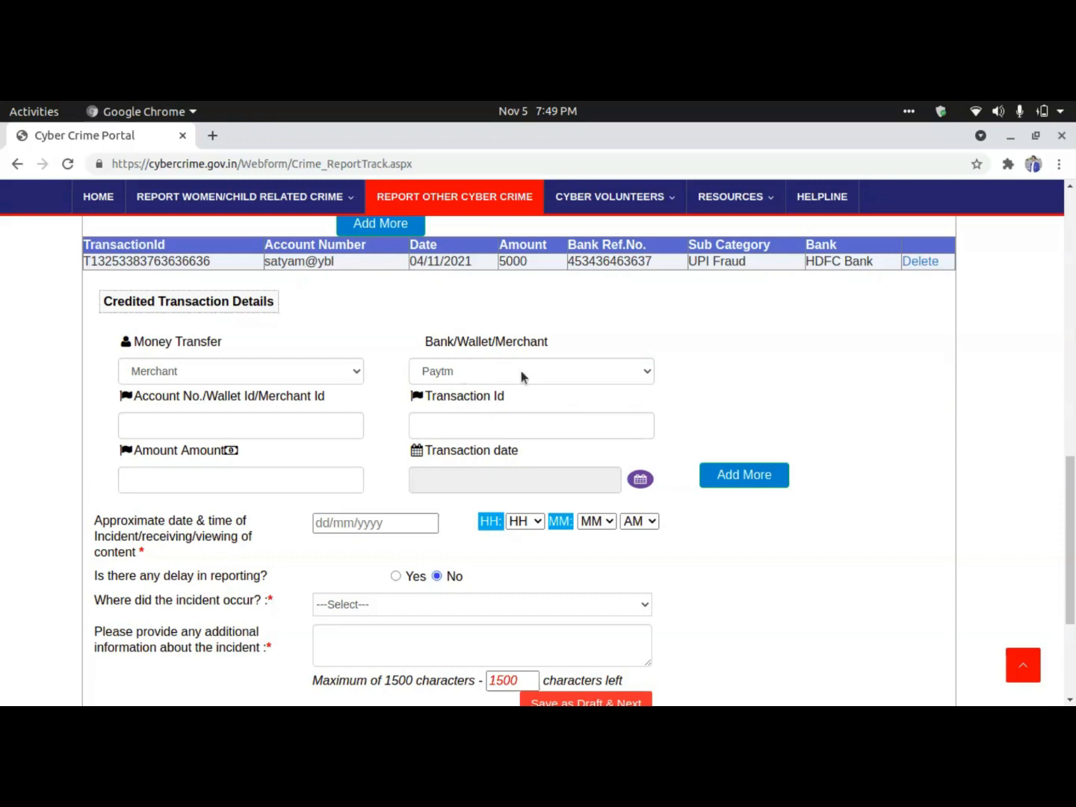
{"action": "left_click", "coordinate": [256, 422]}
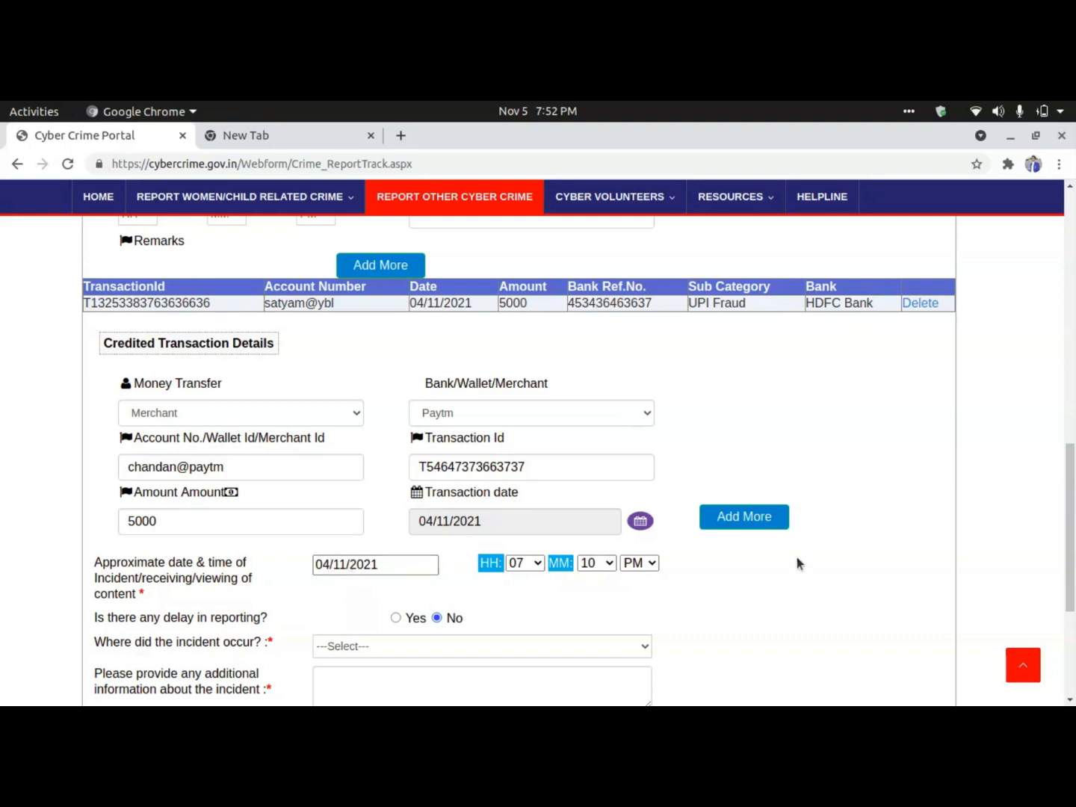
Add the 5000 Paytm credited transaction dated 04/11/2021 to the credited transactions list.
{"action": "left_click", "coordinate": [747, 518]}
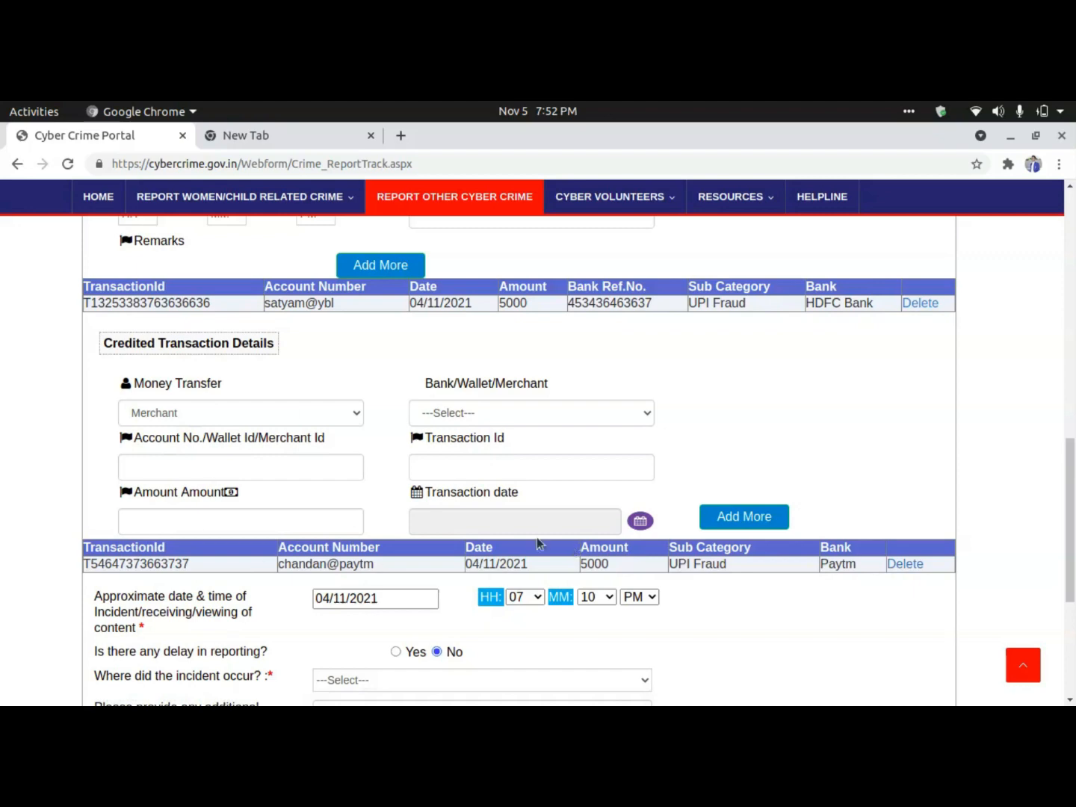
{"action": "scroll", "coordinate": [740, 602], "scroll_direction": "down", "scroll_amount": 2}
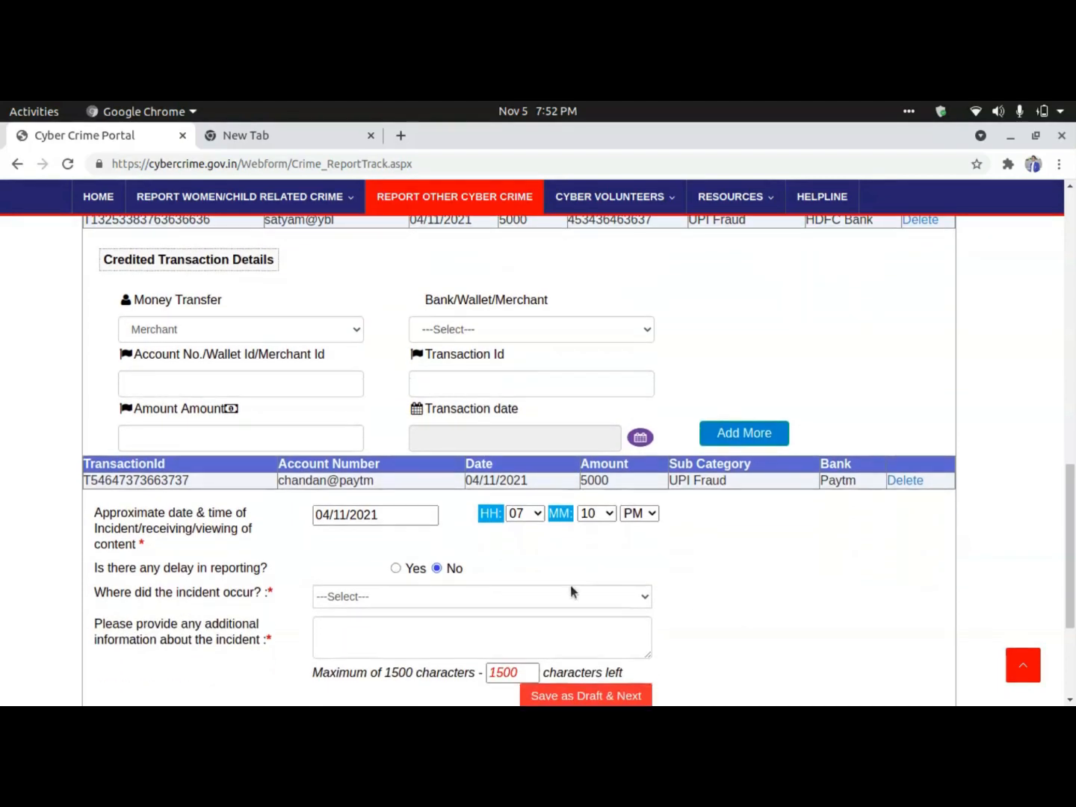
Choose Telegram under 'Where did the incident occur?'.
{"action": "scroll", "coordinate": [448, 568], "scroll_direction": "down", "scroll_amount": 2}
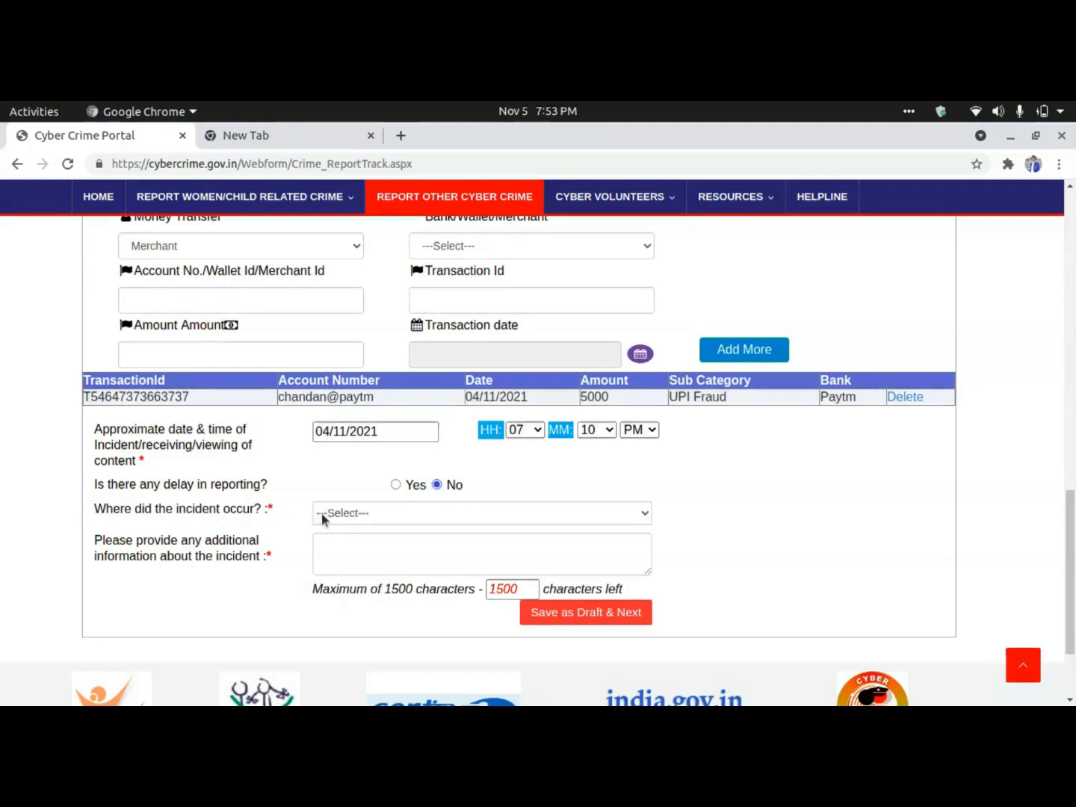
{"action": "left_click", "coordinate": [351, 514]}
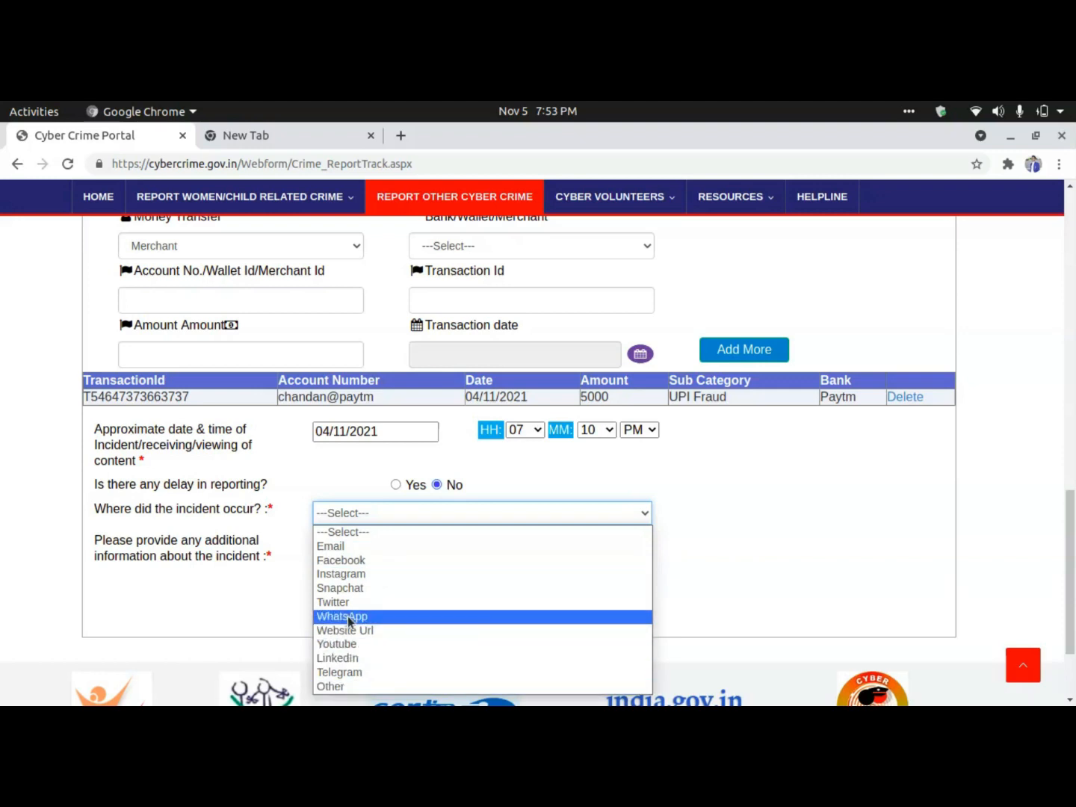
{"action": "left_click", "coordinate": [345, 672]}
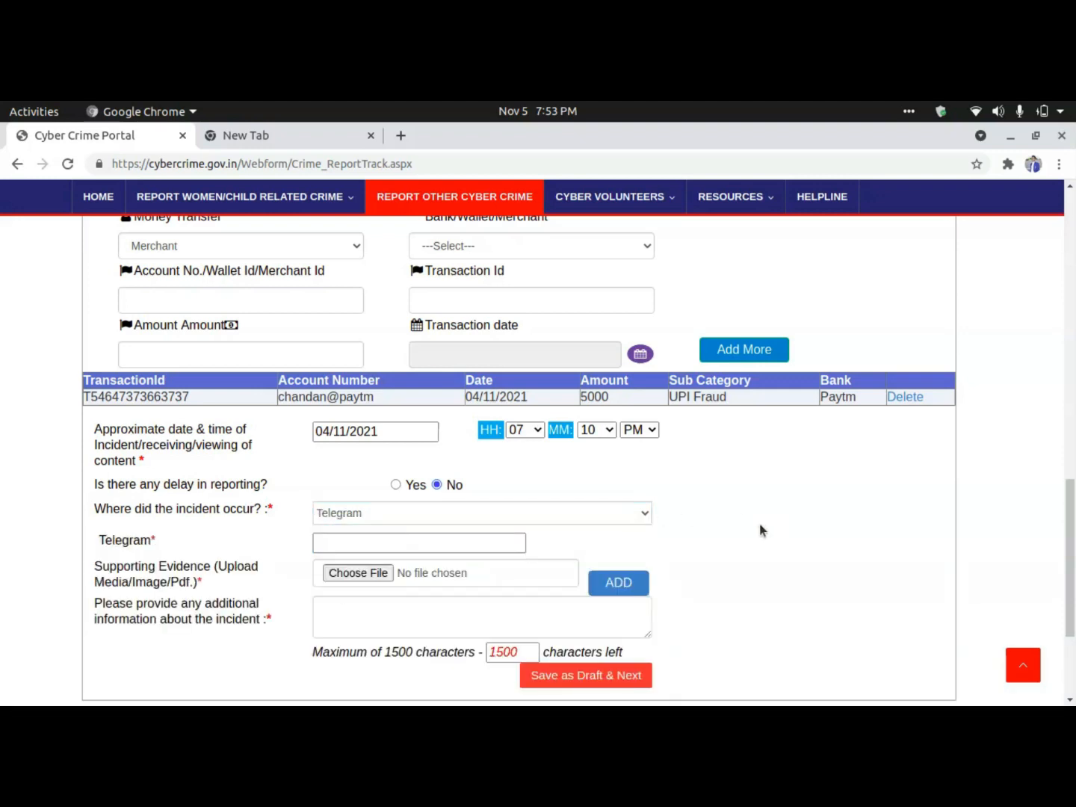
Enter the fraudster's Telegram phone number in the required Telegram field, clearing stray characters.
{"action": "left_click", "coordinate": [346, 540]}
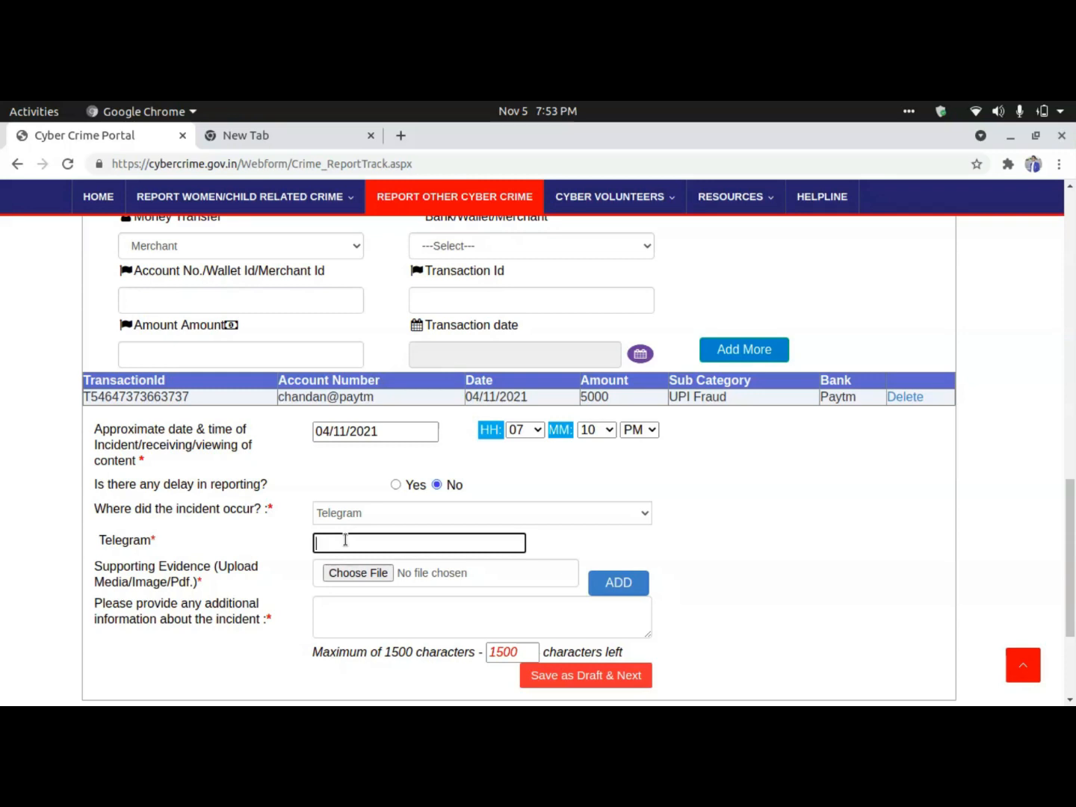
{"action": "type", "text": "*&"}
{"action": "key", "text": "BackSpace"}
{"action": "key", "text": "BackSpace"}
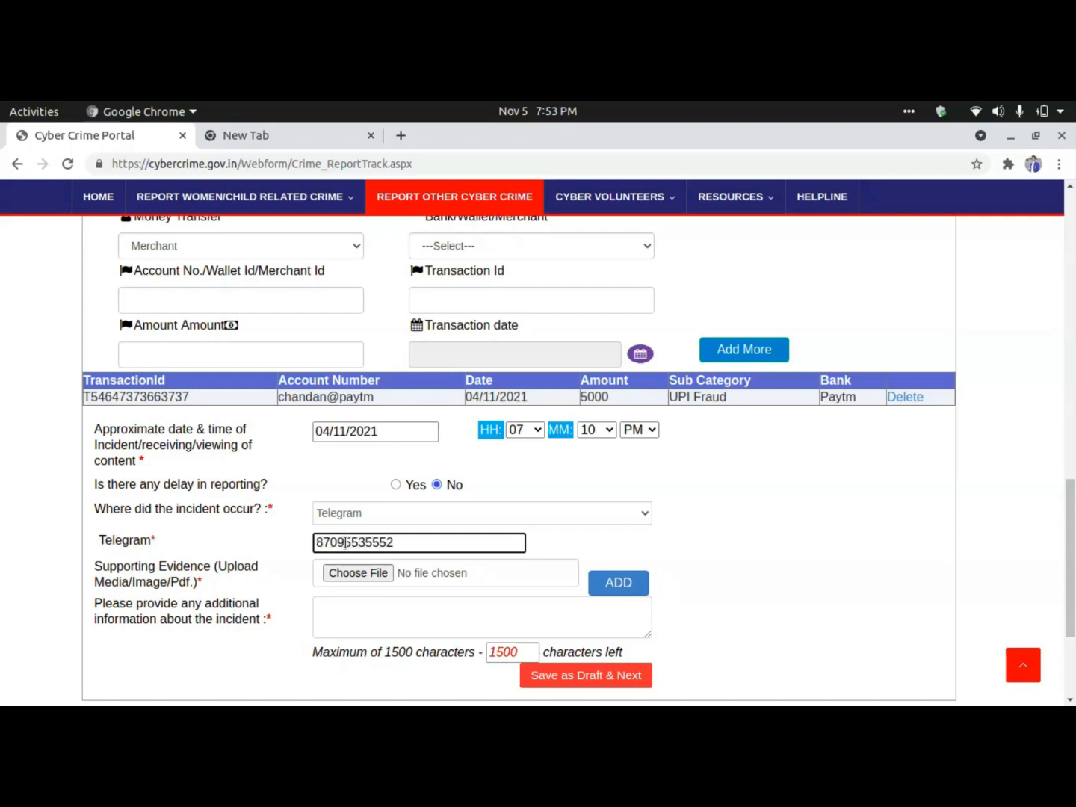
{"action": "double_click", "coordinate": [352, 541]}
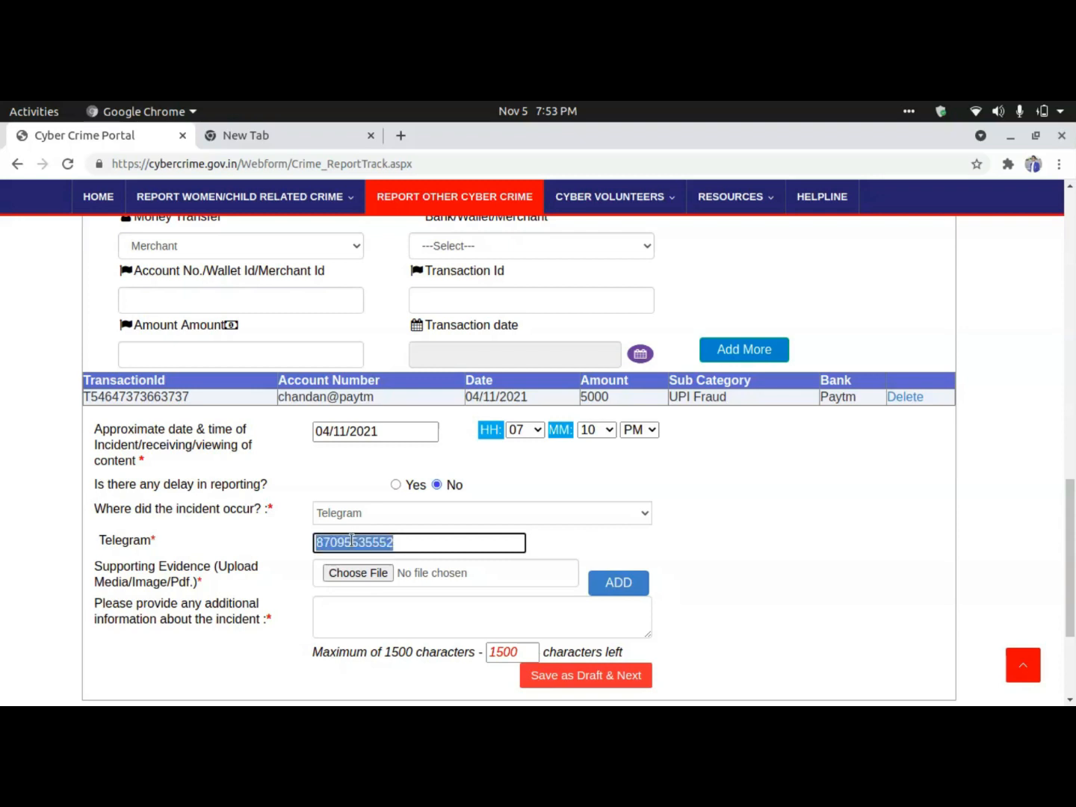
{"action": "left_click", "coordinate": [352, 541]}
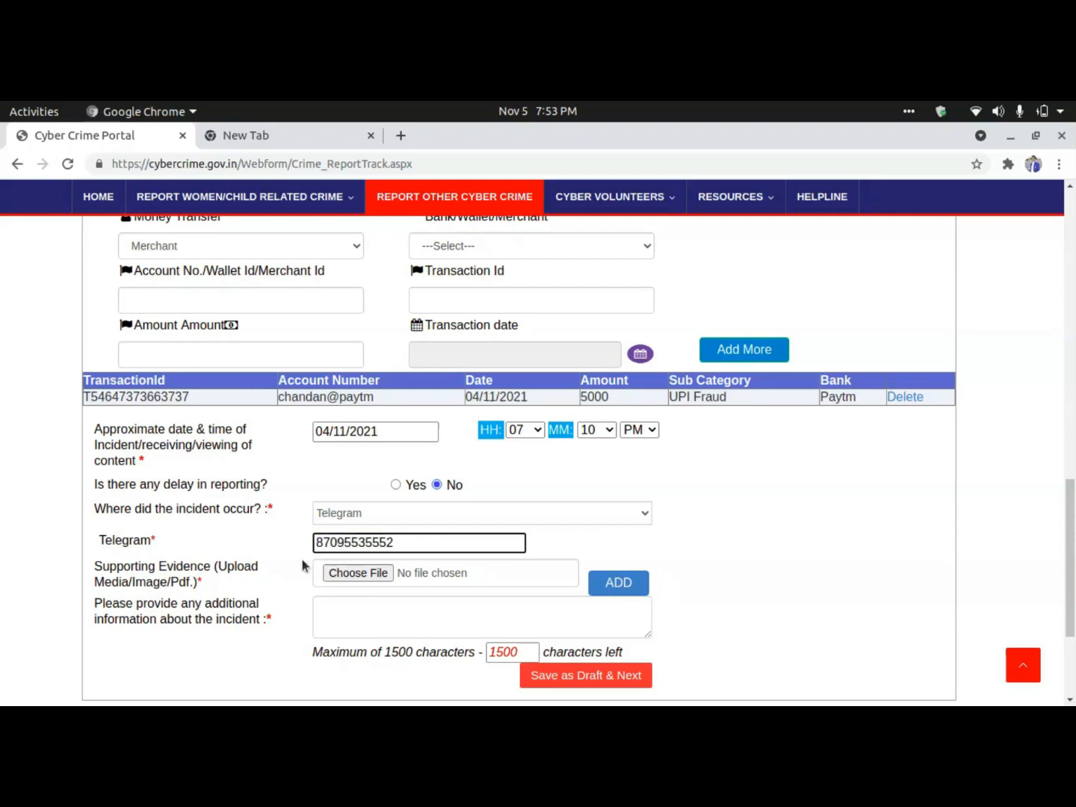
{"action": "left_click", "coordinate": [367, 573]}
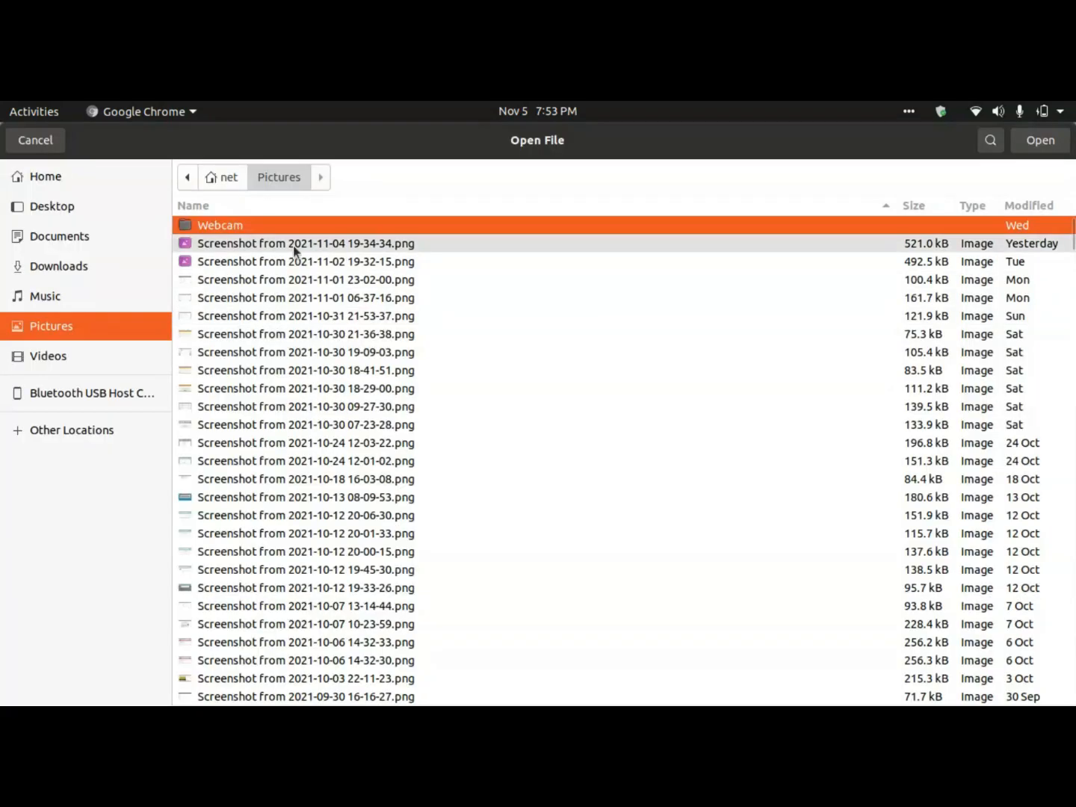
{"action": "left_click", "coordinate": [293, 245]}
{"action": "left_click", "coordinate": [1041, 146]}
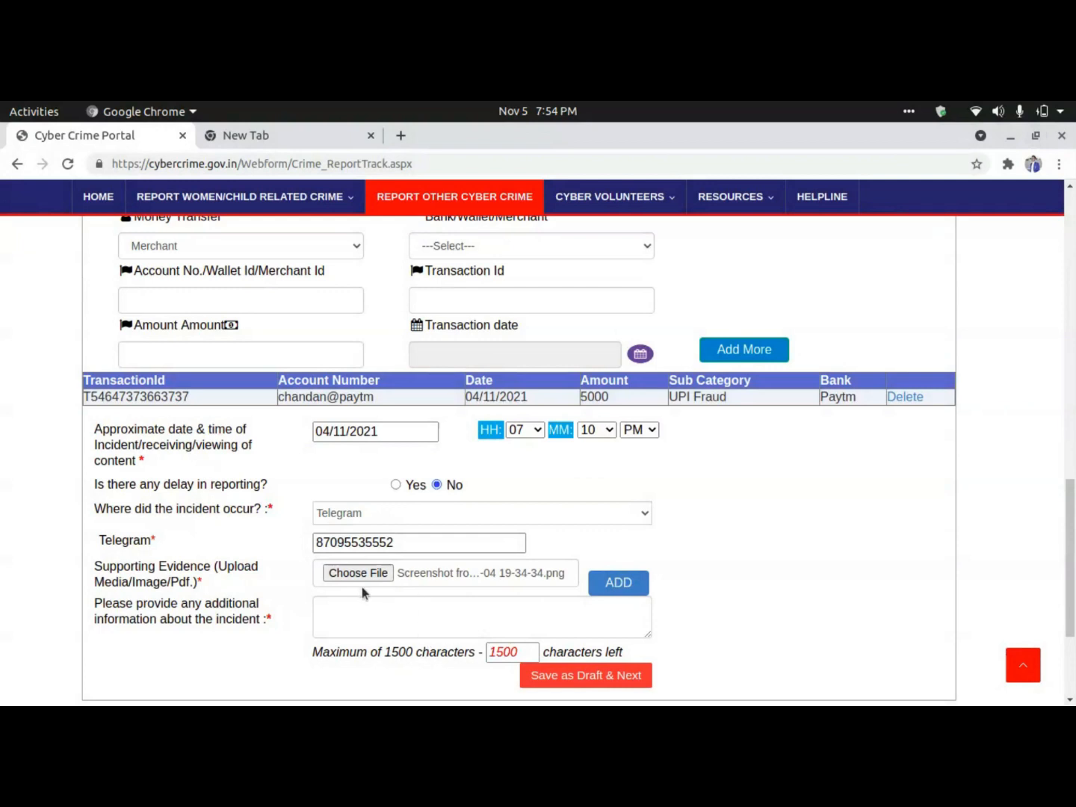
Add the Telegram entry with its evidence to the evidence table.
{"action": "scroll", "coordinate": [616, 583], "scroll_direction": "down", "scroll_amount": 1}
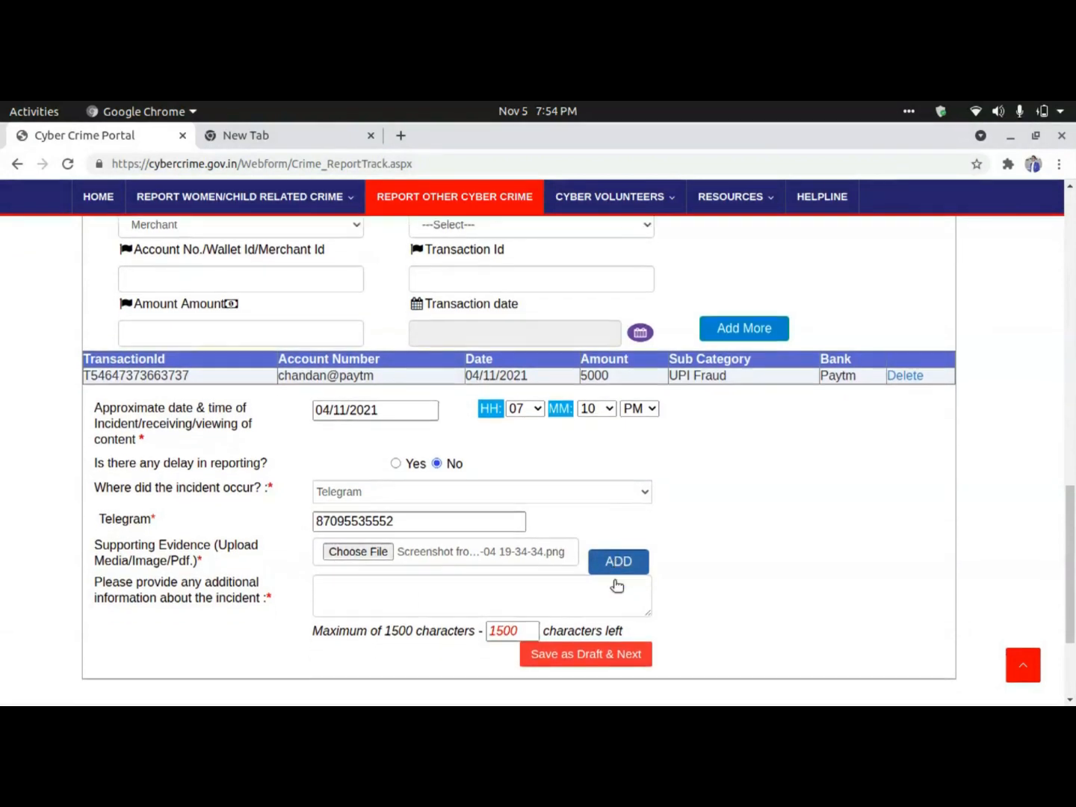
{"action": "left_click", "coordinate": [615, 546]}
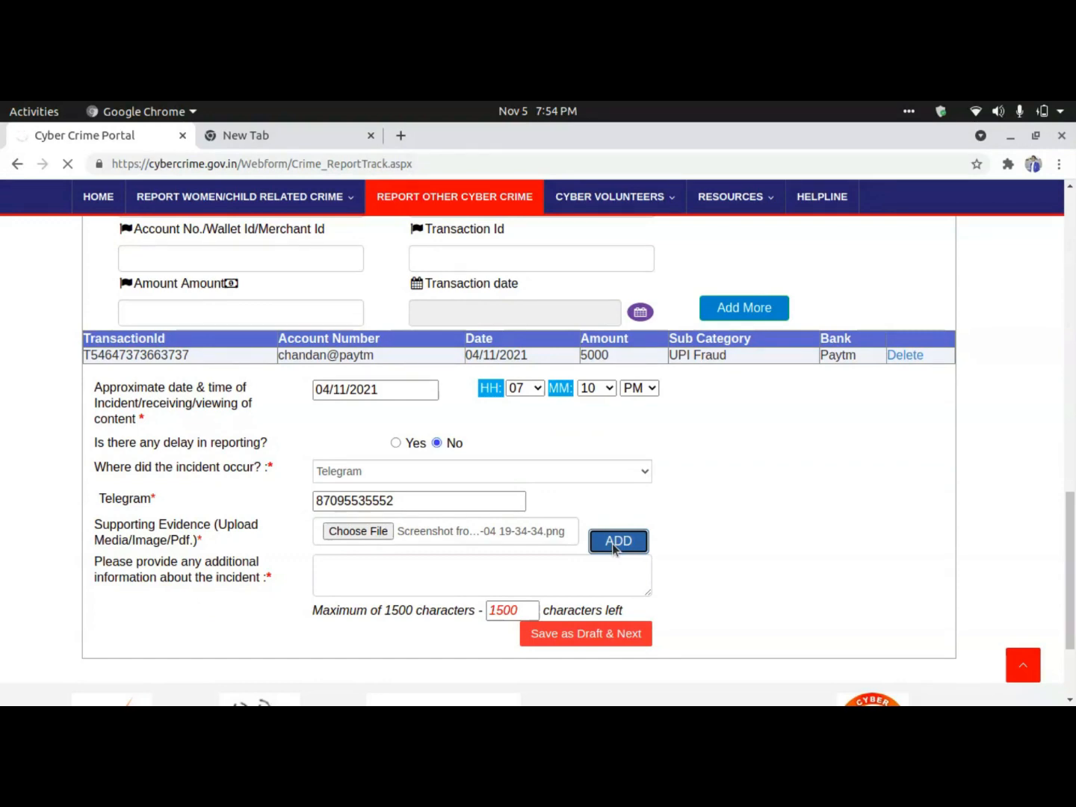
{"action": "scroll", "coordinate": [624, 559], "scroll_direction": "down", "scroll_amount": 5}
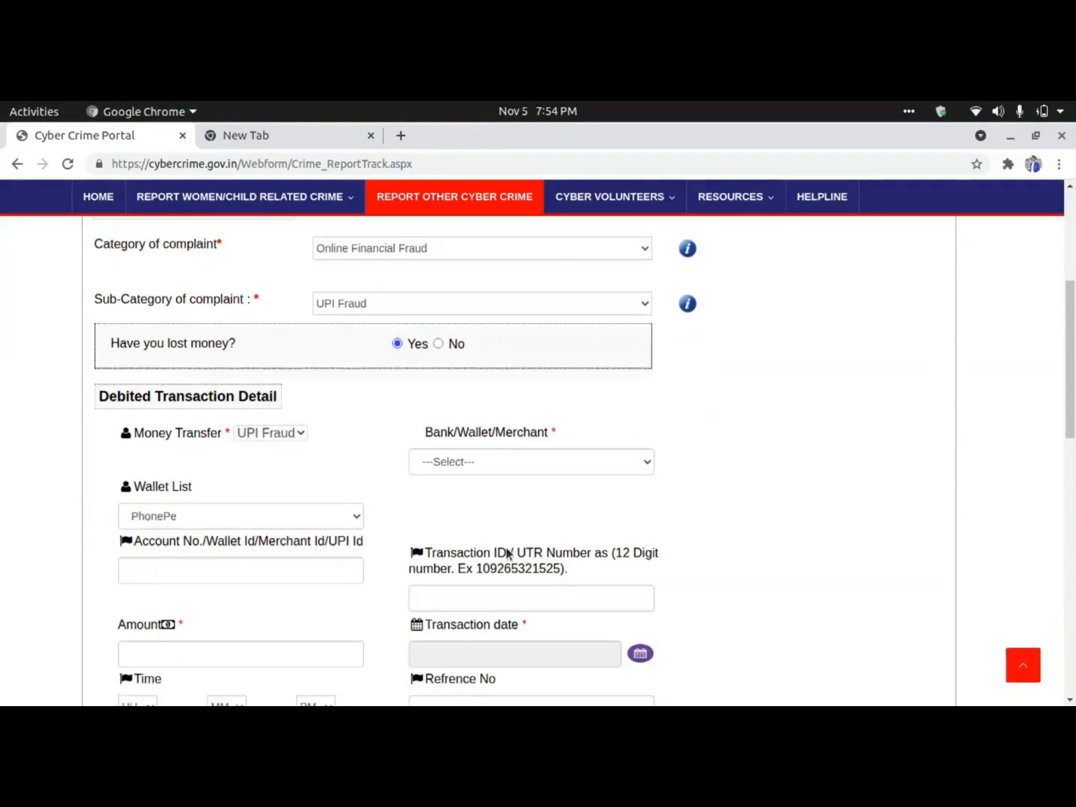
{"action": "scroll", "coordinate": [506, 553], "scroll_direction": "down", "scroll_amount": 10}
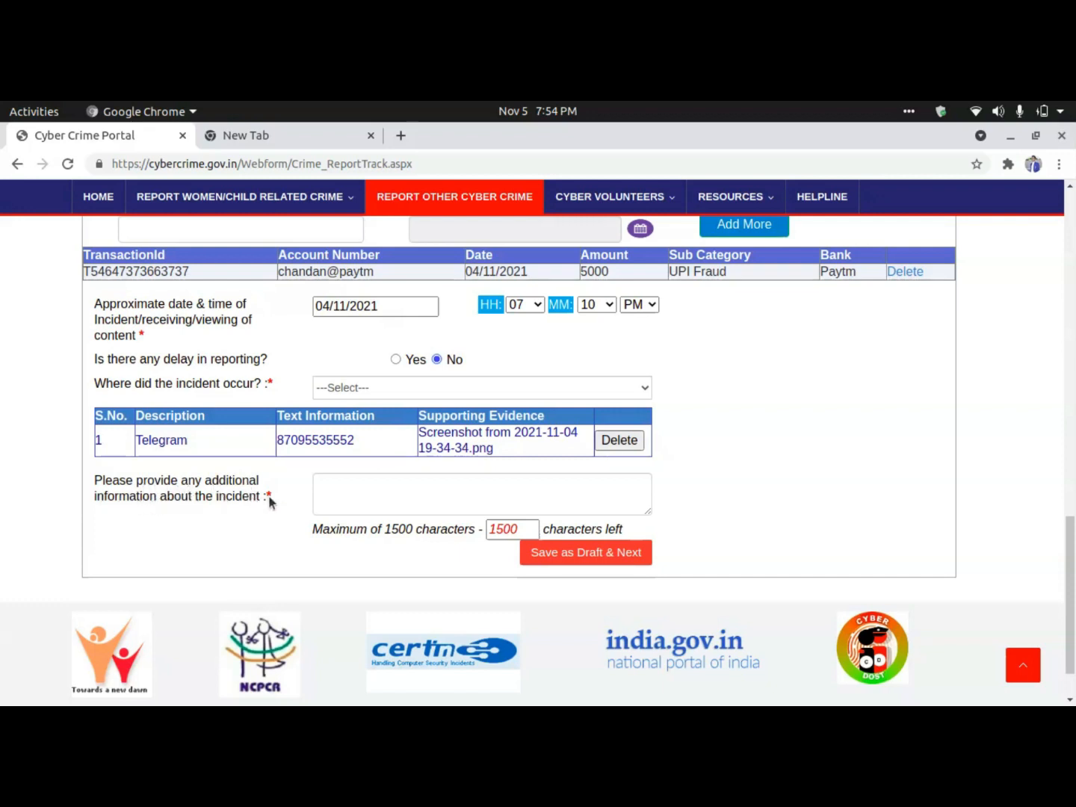
{"action": "left_click", "coordinate": [345, 495]}
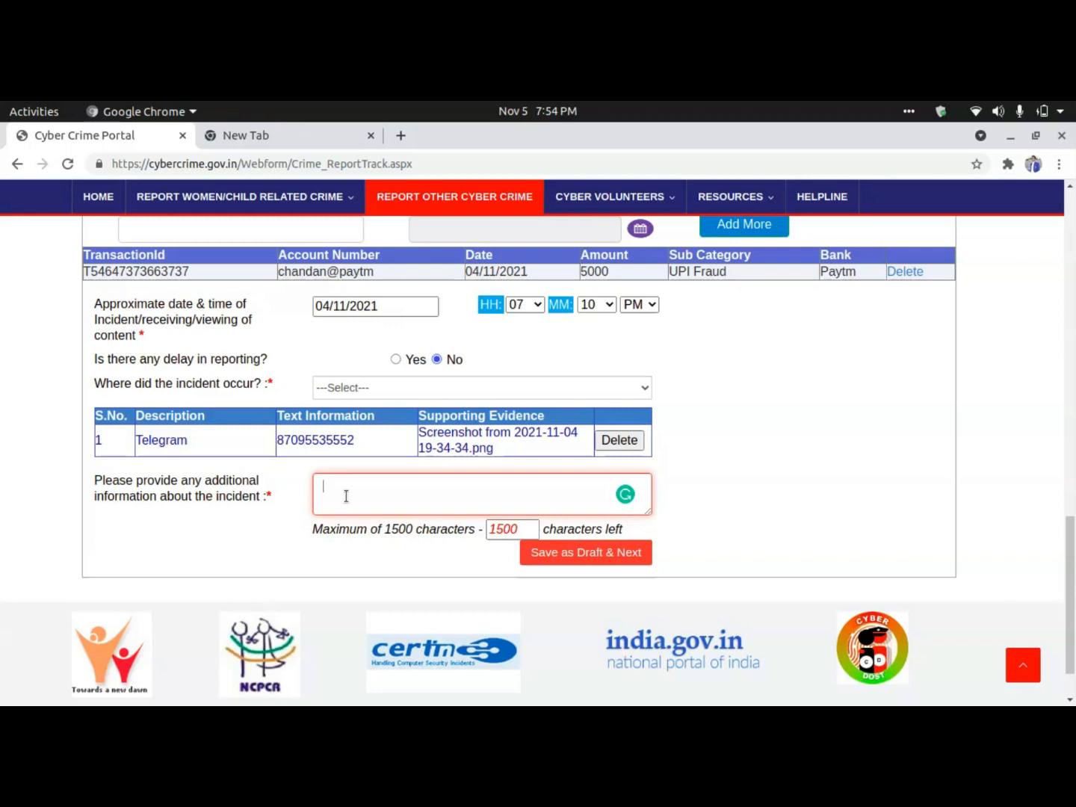
Paste the 'This TRansection For Teligram' description into additional information and save as draft.
{"action": "double_click", "coordinate": [507, 527]}
{"action": "left_click", "coordinate": [463, 501]}
{"action": "type", "text": "This TRansection For Teligram TraThis TRansection For Teligram TraThis TRansection For Teligram TraThis TRansection For Teligram TraThis TRansection For Teligram TraThis TRansection For Teligram TraThis TRansection For Teligram TraThis TRansection For Teligram Tra"}
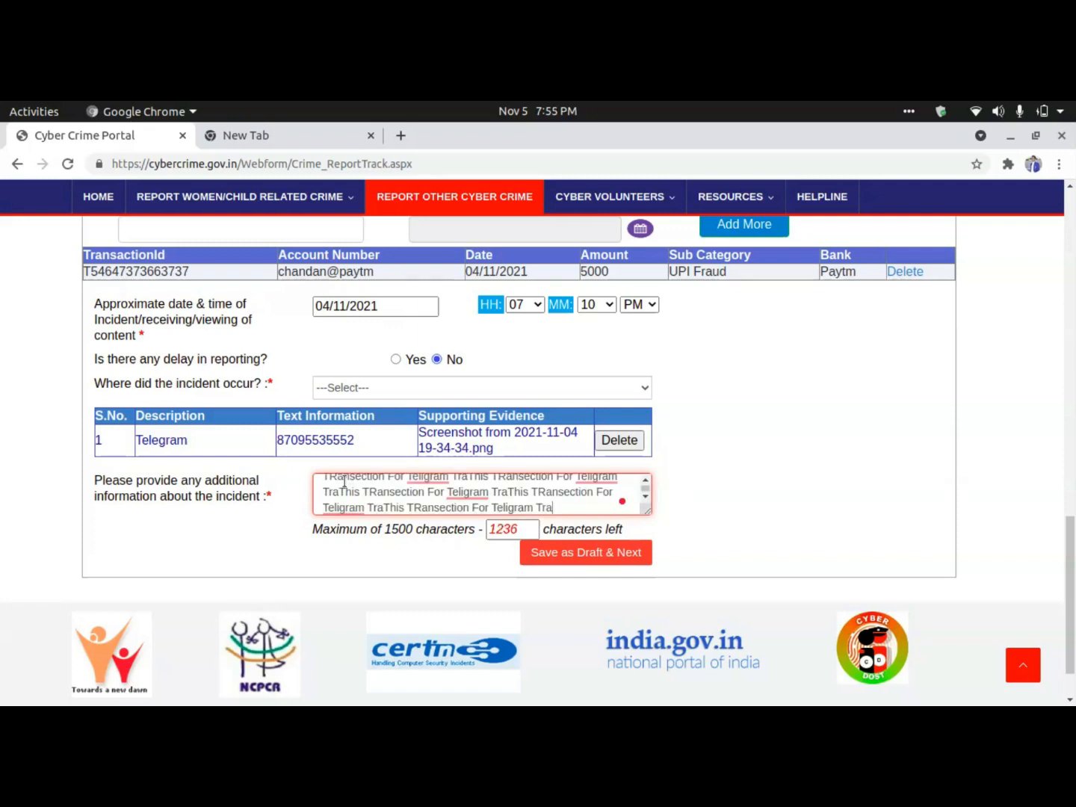
{"action": "left_click_drag", "start_coordinate": [329, 484], "coordinate": [511, 523]}
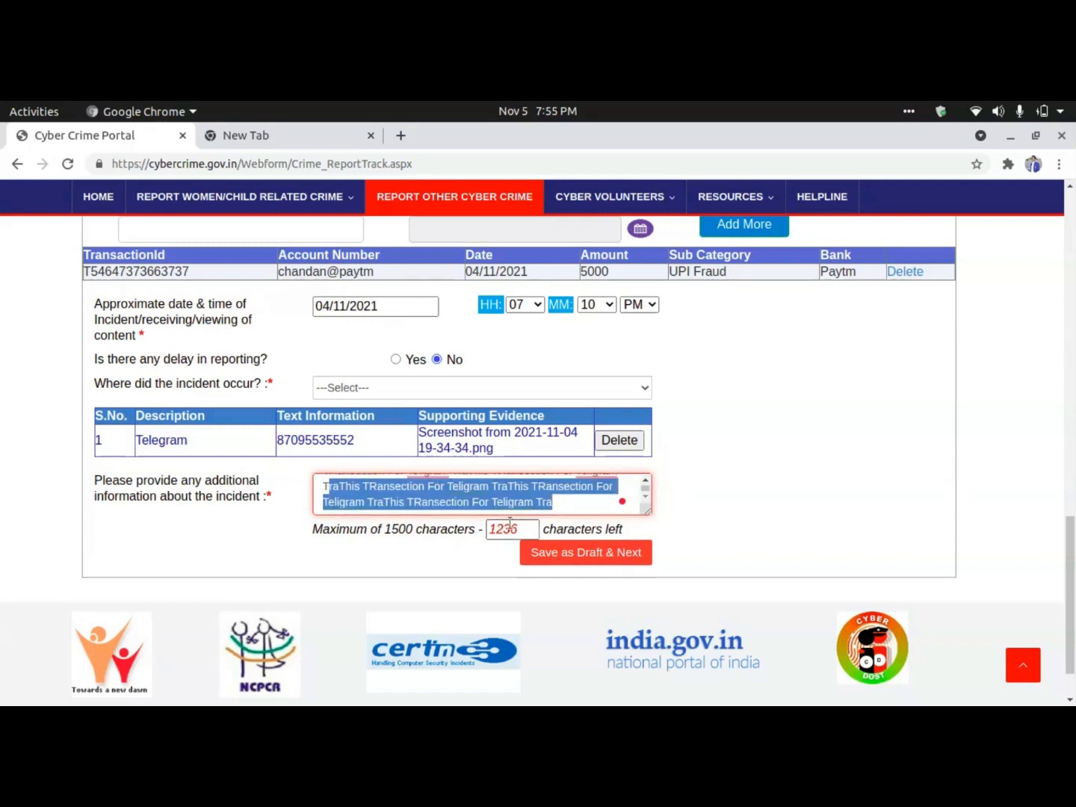
{"action": "double_click", "coordinate": [539, 509]}
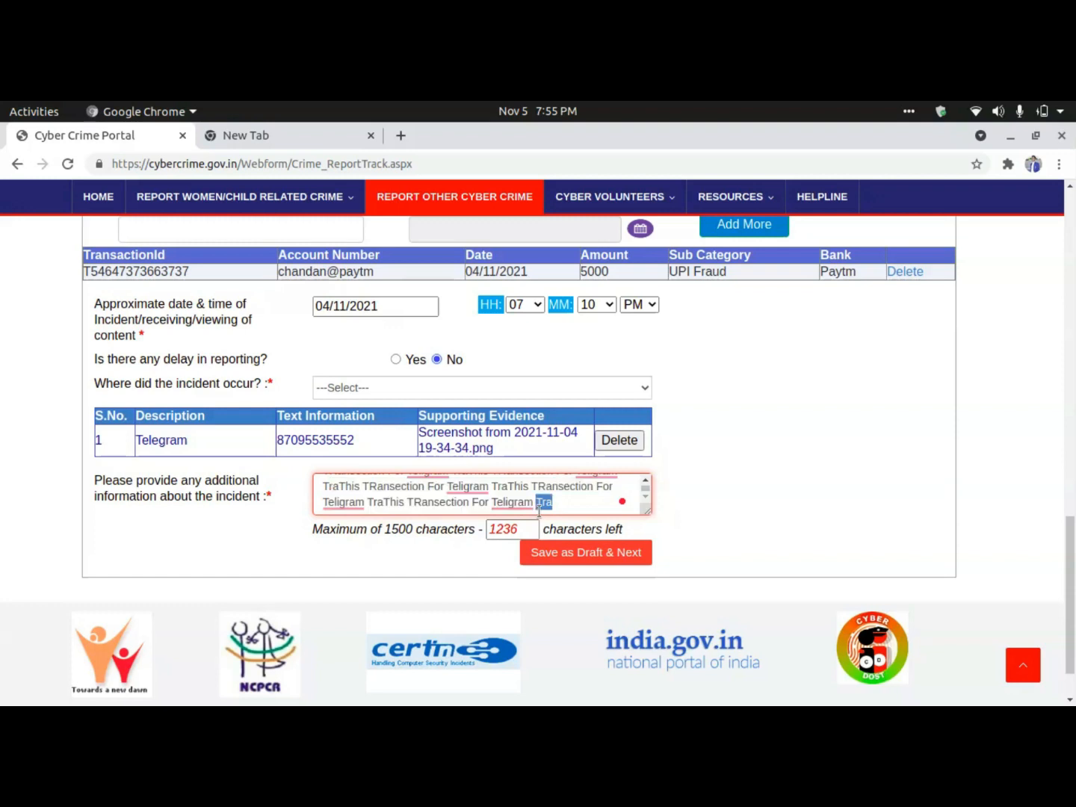
{"action": "left_click", "coordinate": [598, 559]}
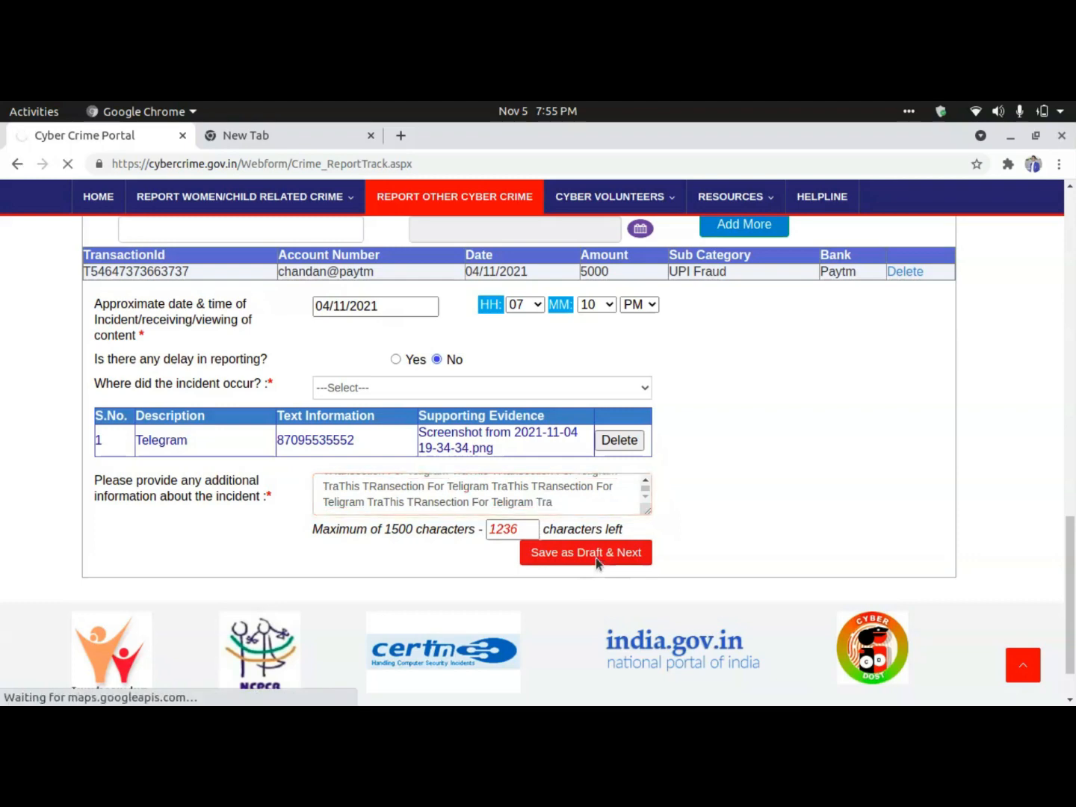
Set the suspect's ID type to Other.
{"action": "scroll", "coordinate": [441, 502], "scroll_direction": "down", "scroll_amount": 3}
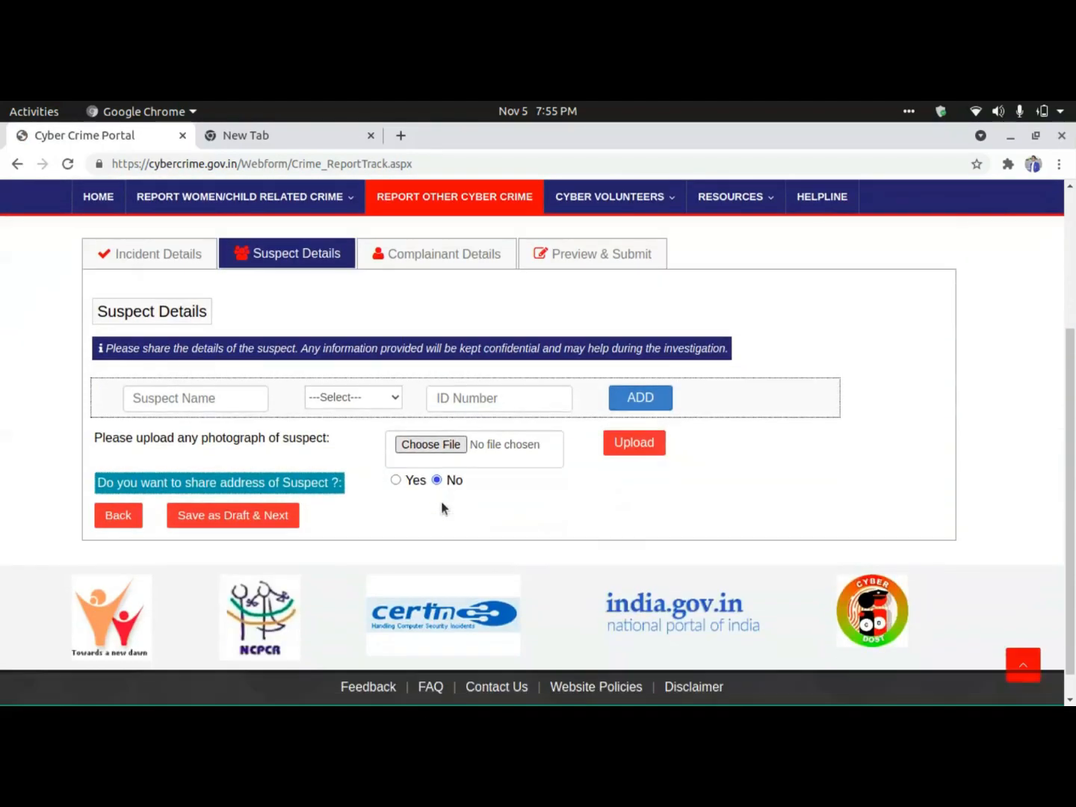
{"action": "scroll", "coordinate": [441, 503], "scroll_direction": "up", "scroll_amount": 3}
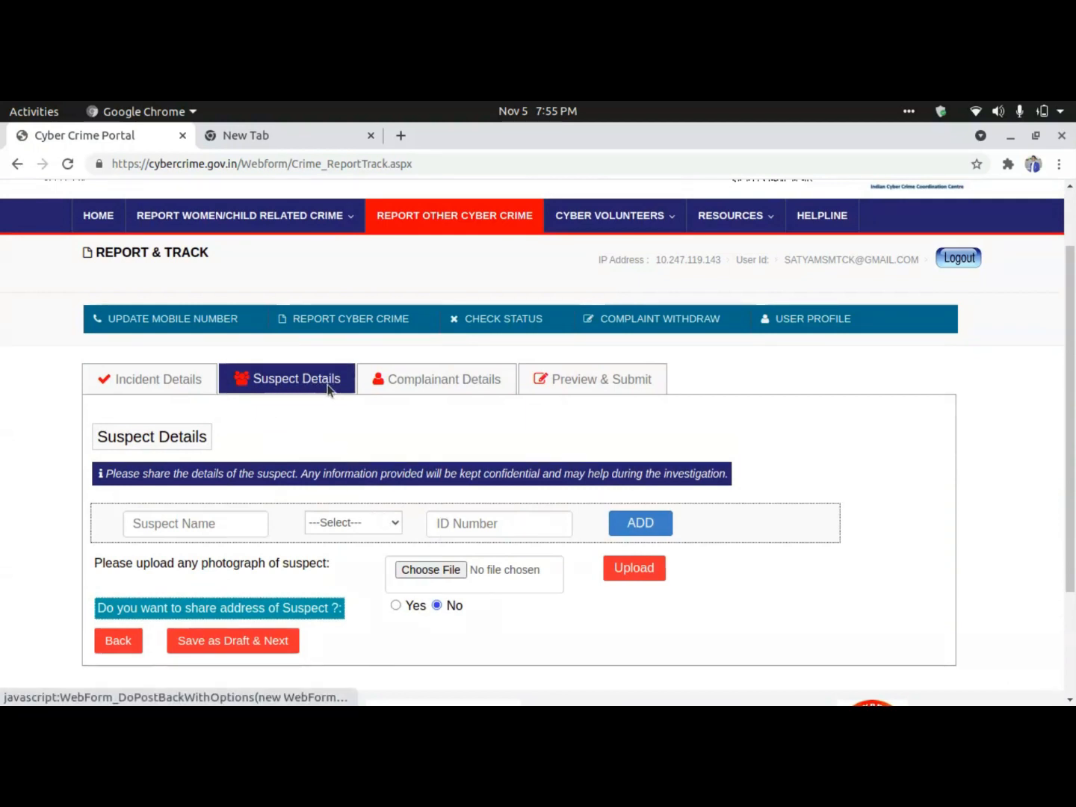
{"action": "left_click", "coordinate": [221, 527]}
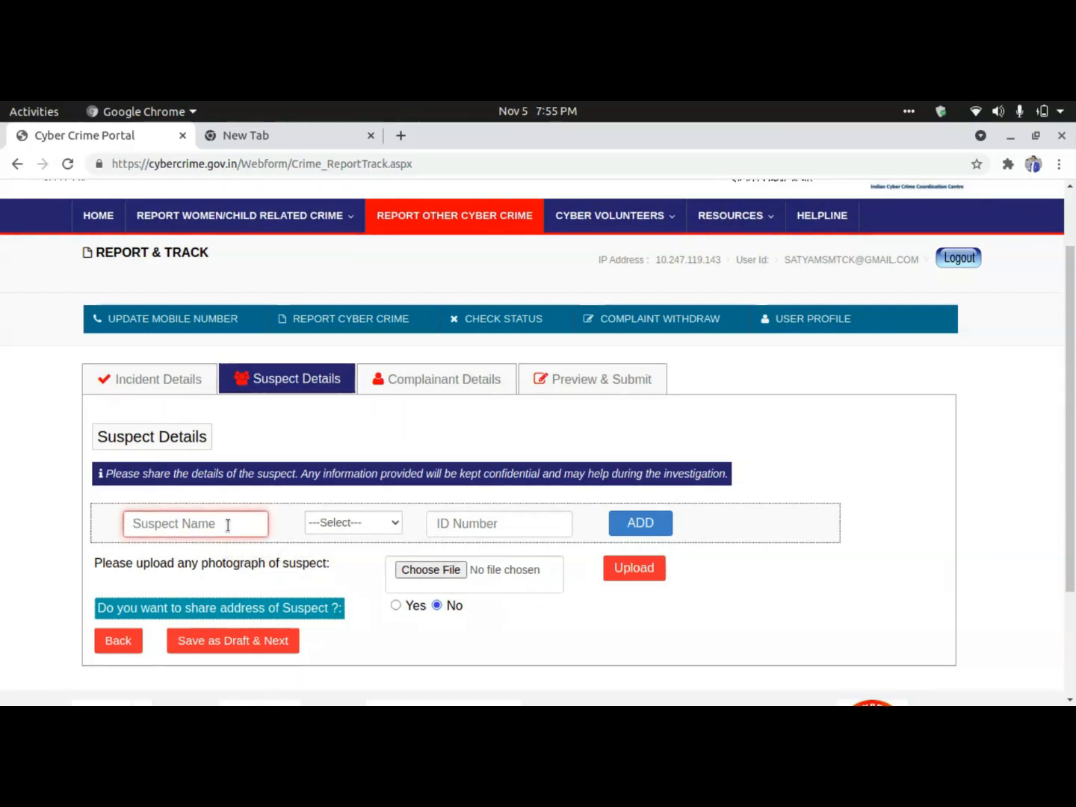
{"action": "left_click", "coordinate": [354, 530]}
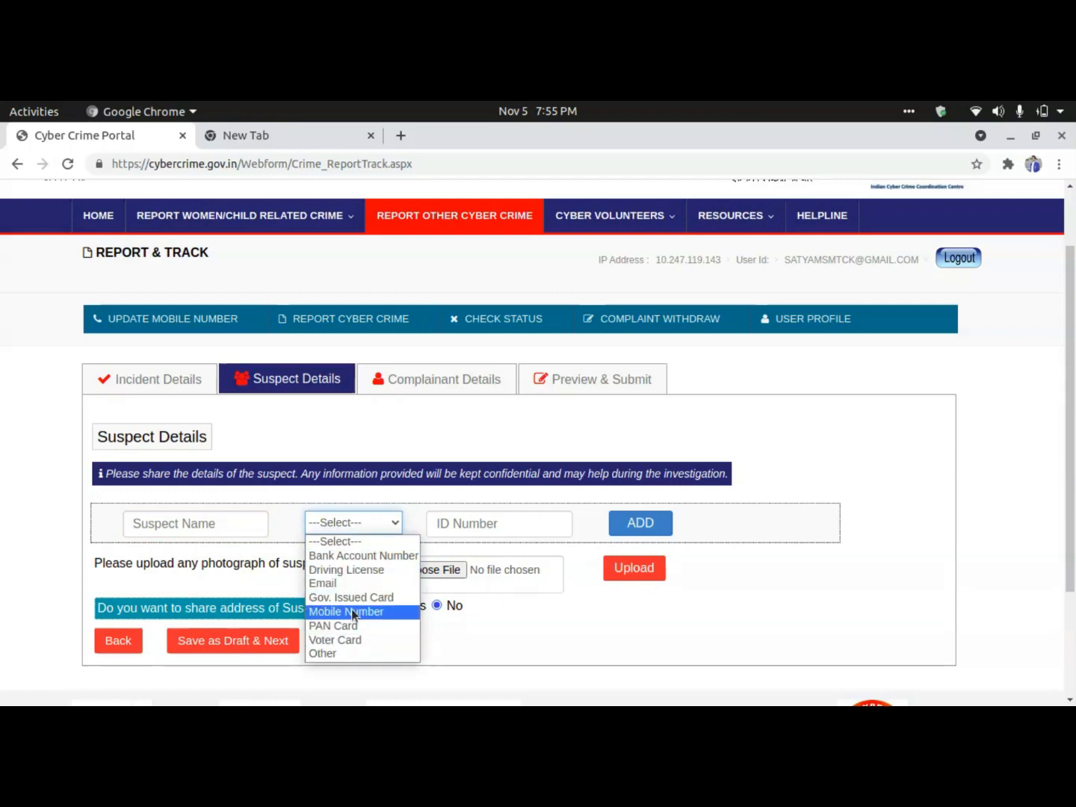
{"action": "left_click", "coordinate": [458, 525]}
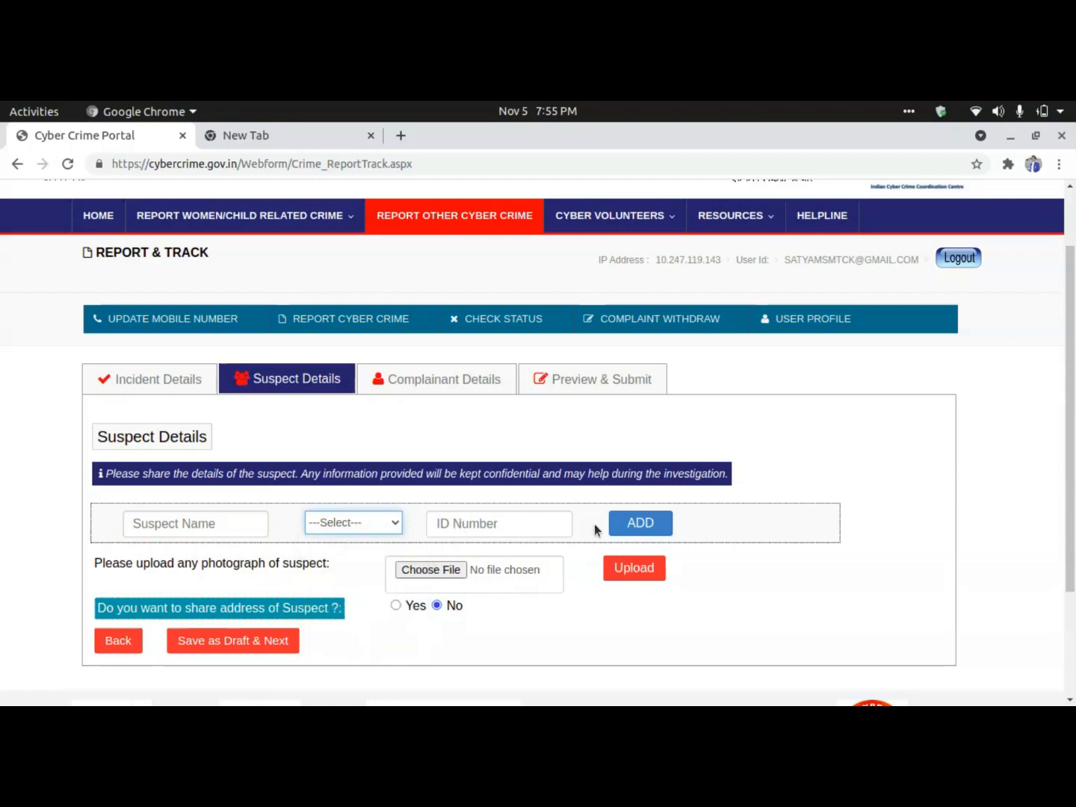
{"action": "left_click", "coordinate": [210, 524]}
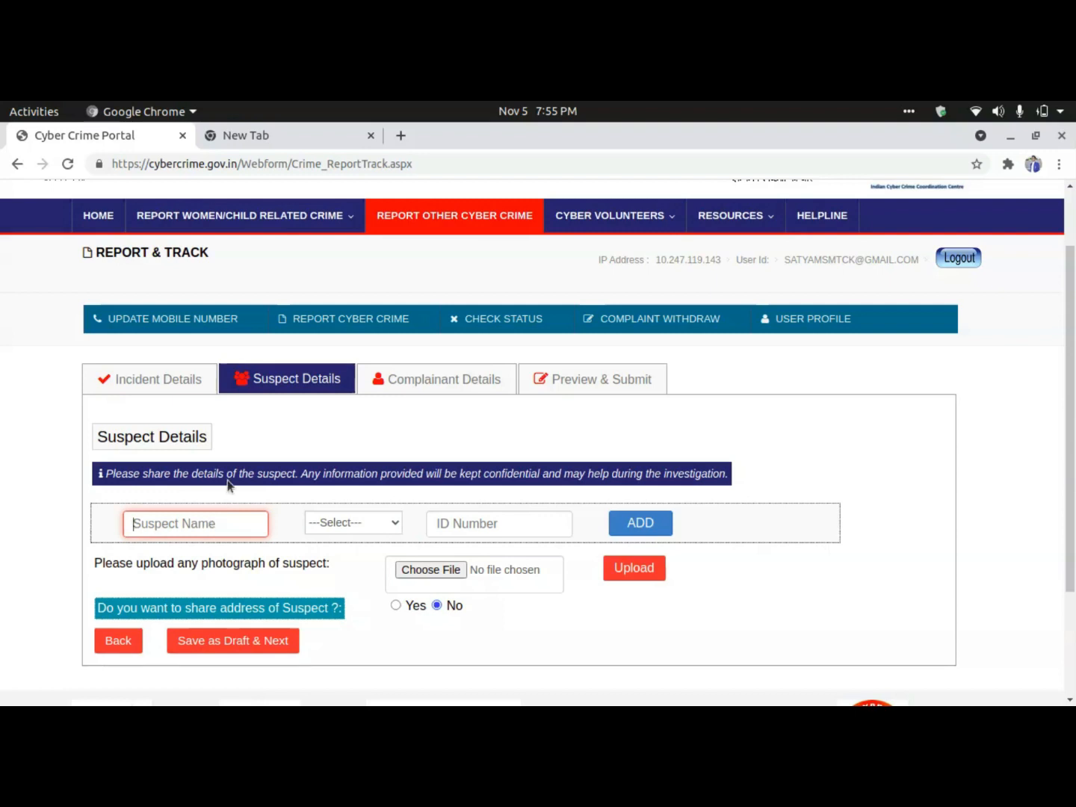
{"action": "left_click", "coordinate": [340, 531]}
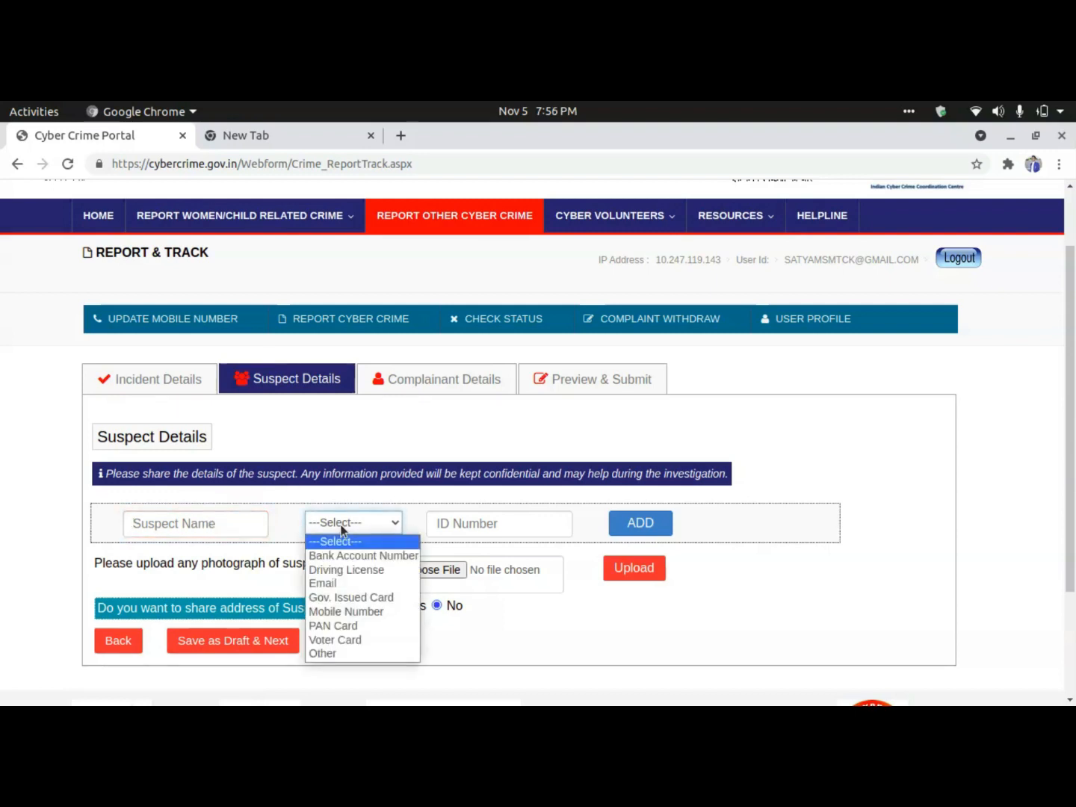
{"action": "left_click", "coordinate": [338, 655]}
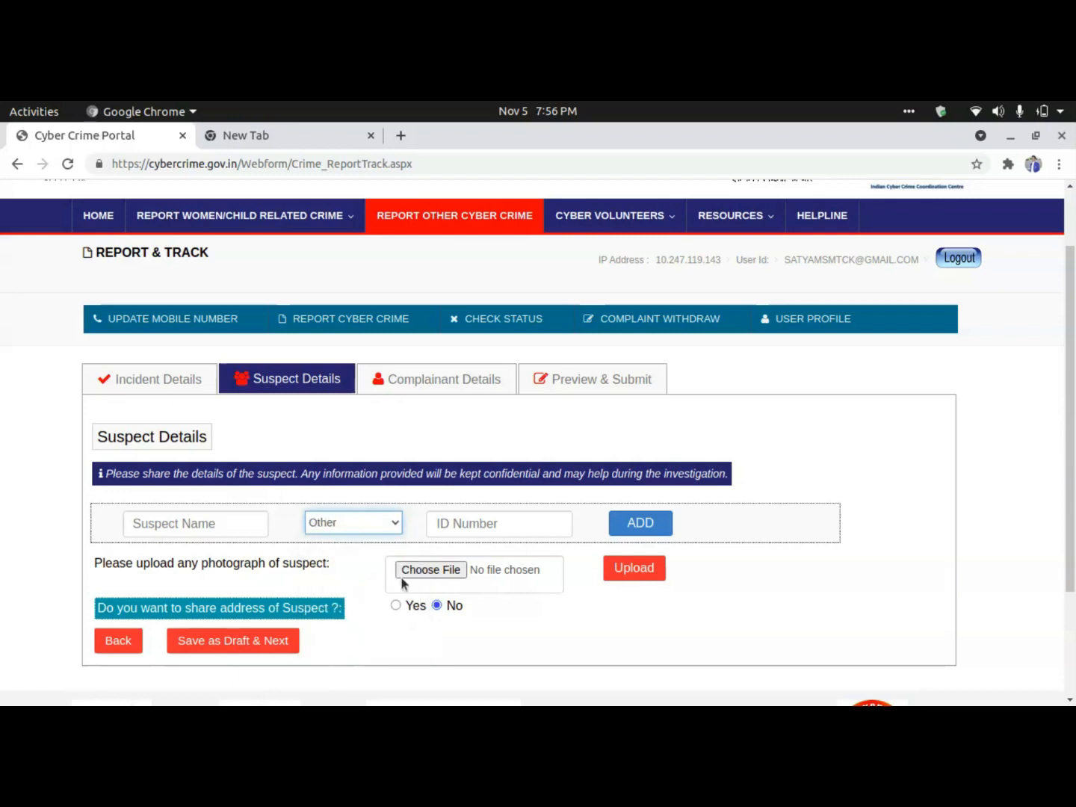
Enter the suspect's full name and their phone number as the other ID.
{"action": "left_click", "coordinate": [462, 525]}
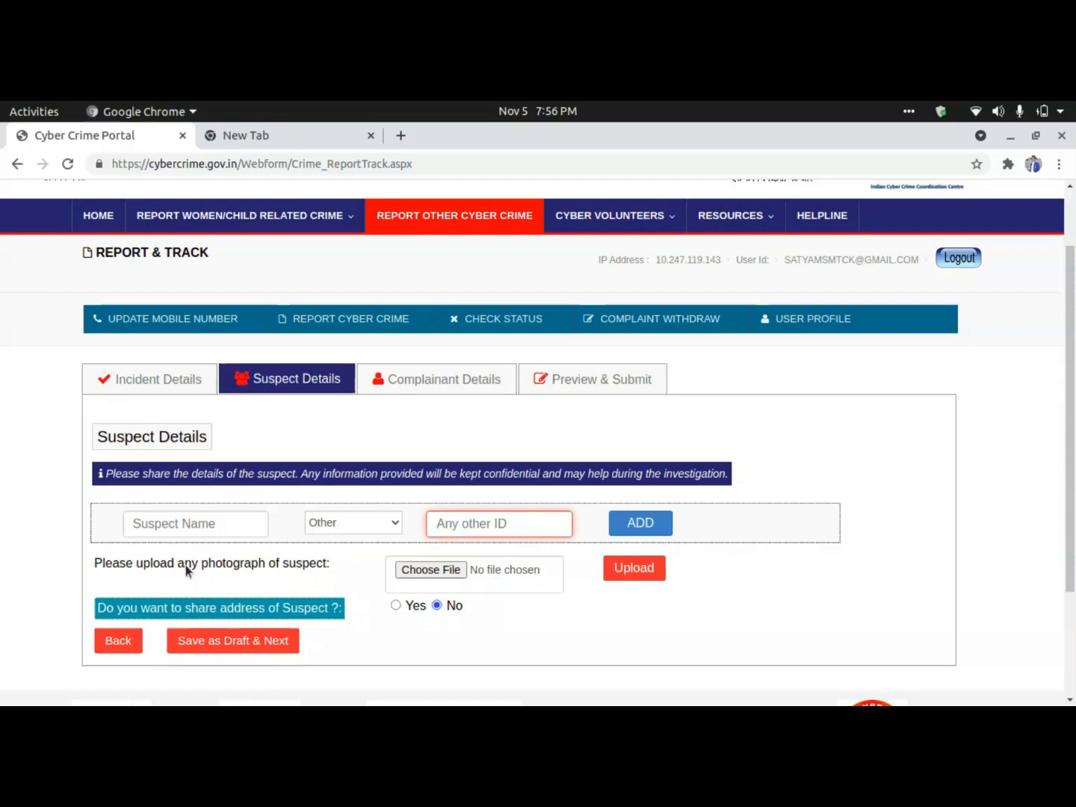
{"action": "left_click", "coordinate": [216, 524]}
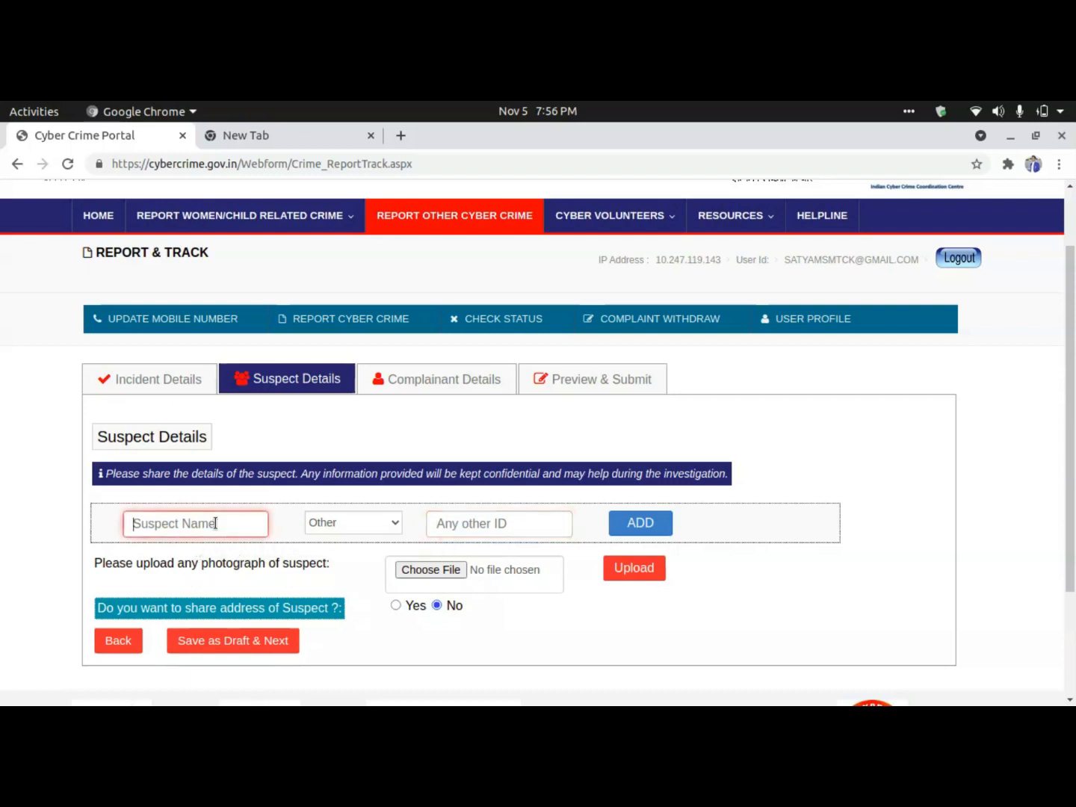
{"action": "key", "text": "Left"}
{"action": "key", "text": "Left"}
{"action": "key", "text": "Left"}
{"action": "key", "text": "BackSpace"}
{"action": "type", "text": "u"}
{"action": "left_click", "coordinate": [441, 523]}
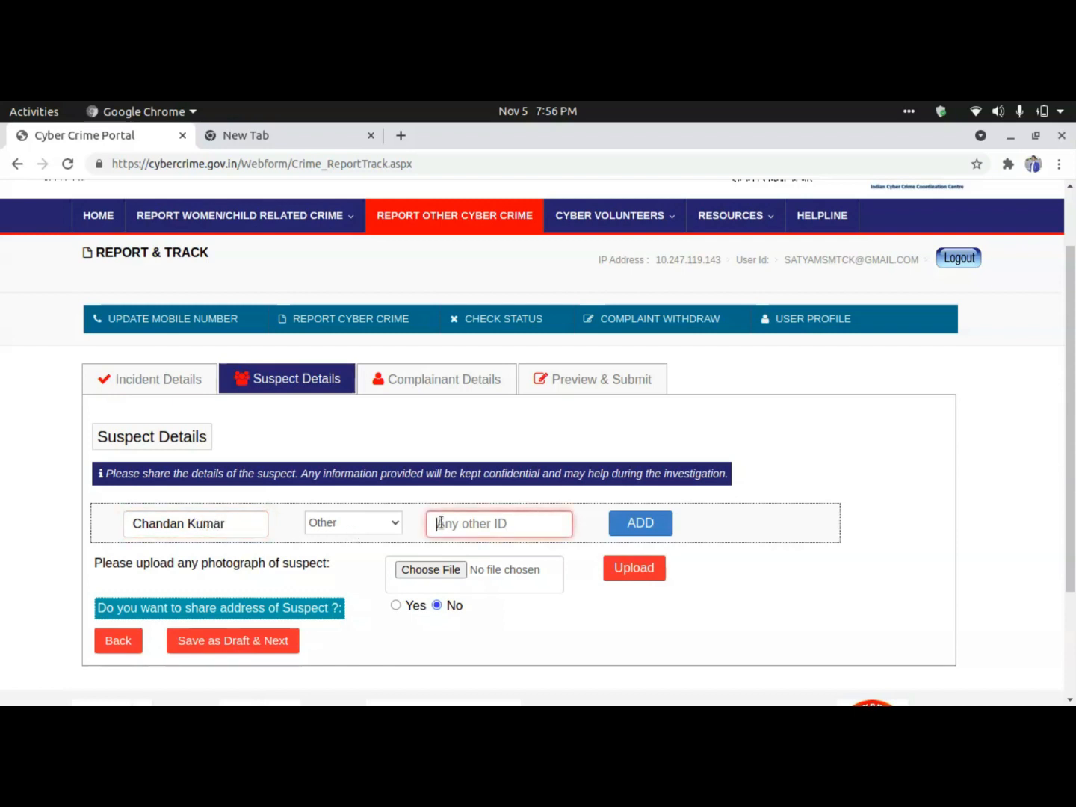
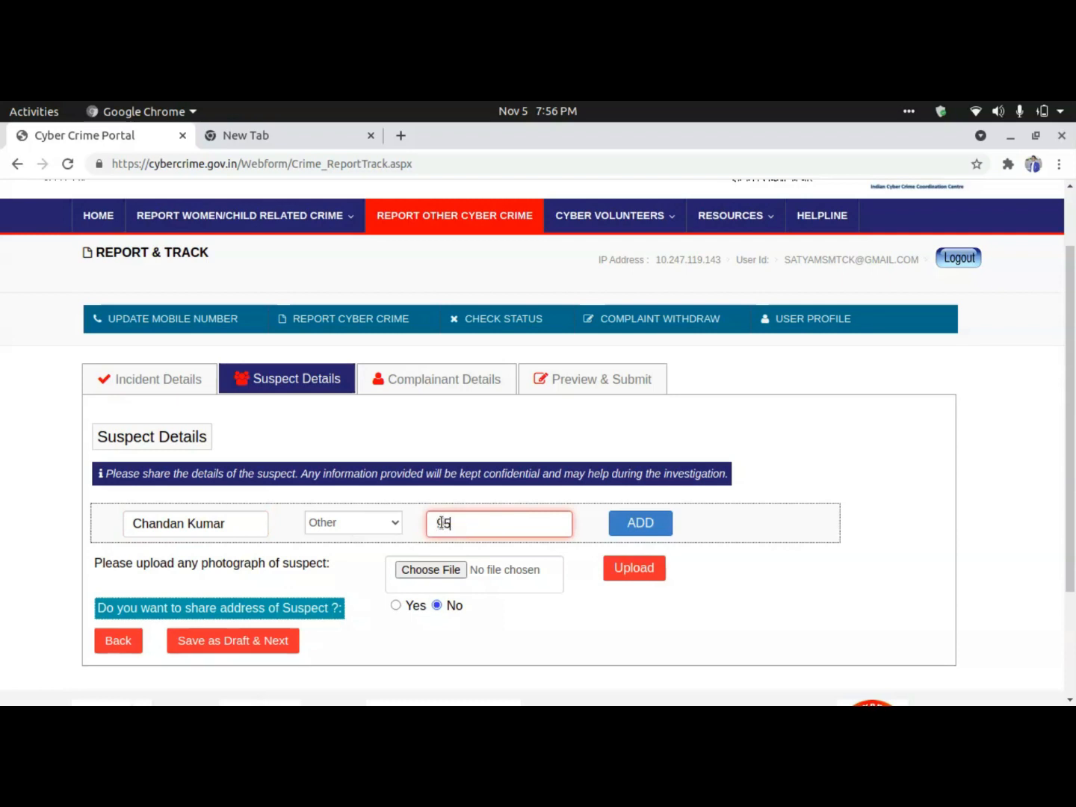
Add the suspect as entry 1 in the suspect table with ID type Other.
{"action": "left_click", "coordinate": [645, 527]}
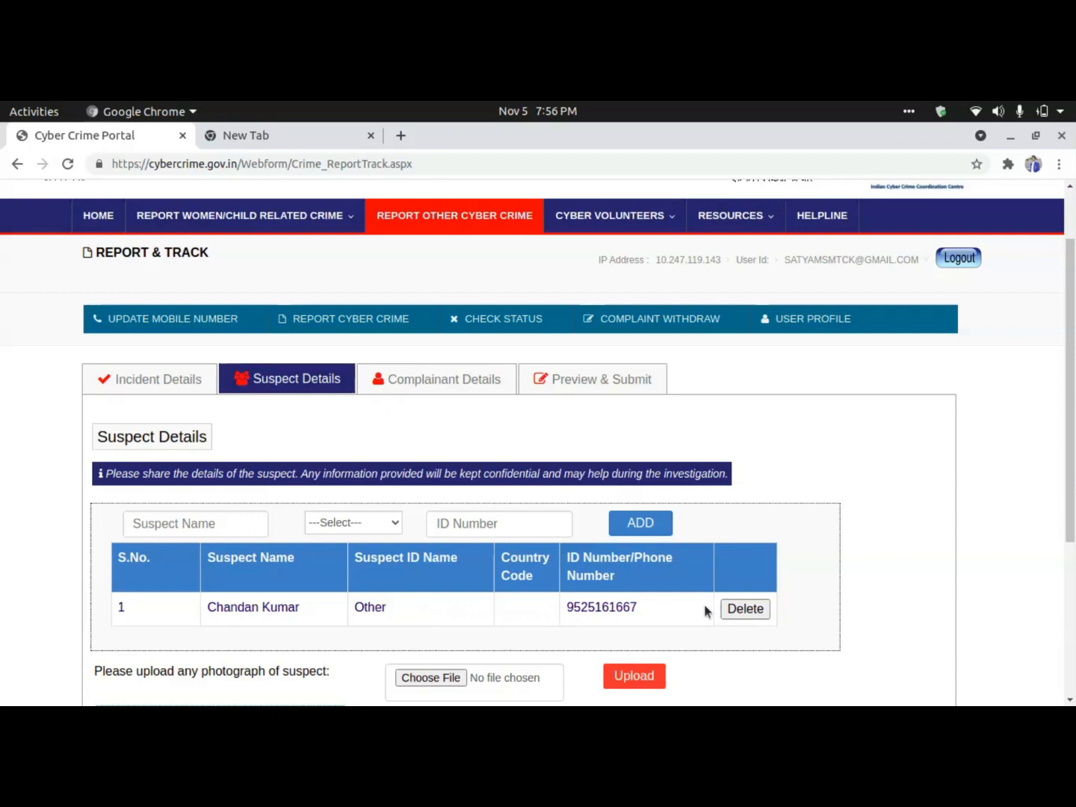
{"action": "scroll", "coordinate": [616, 611], "scroll_direction": "down", "scroll_amount": 1}
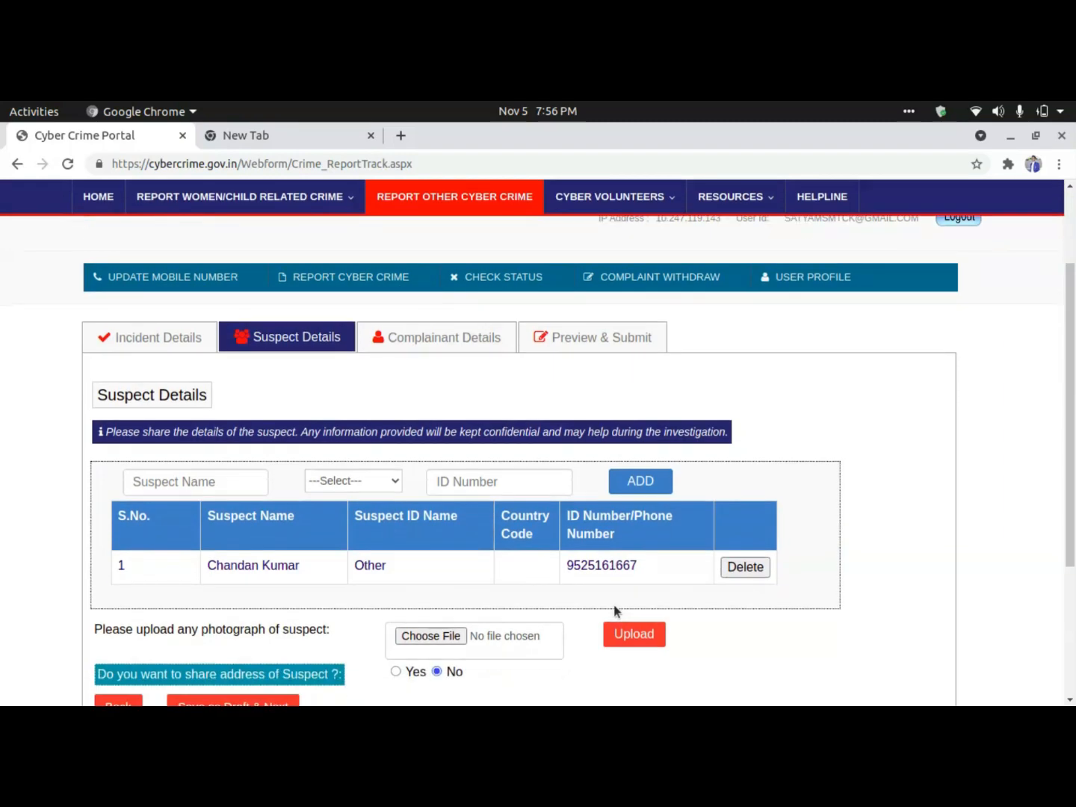
{"action": "scroll", "coordinate": [616, 611], "scroll_direction": "down", "scroll_amount": 2}
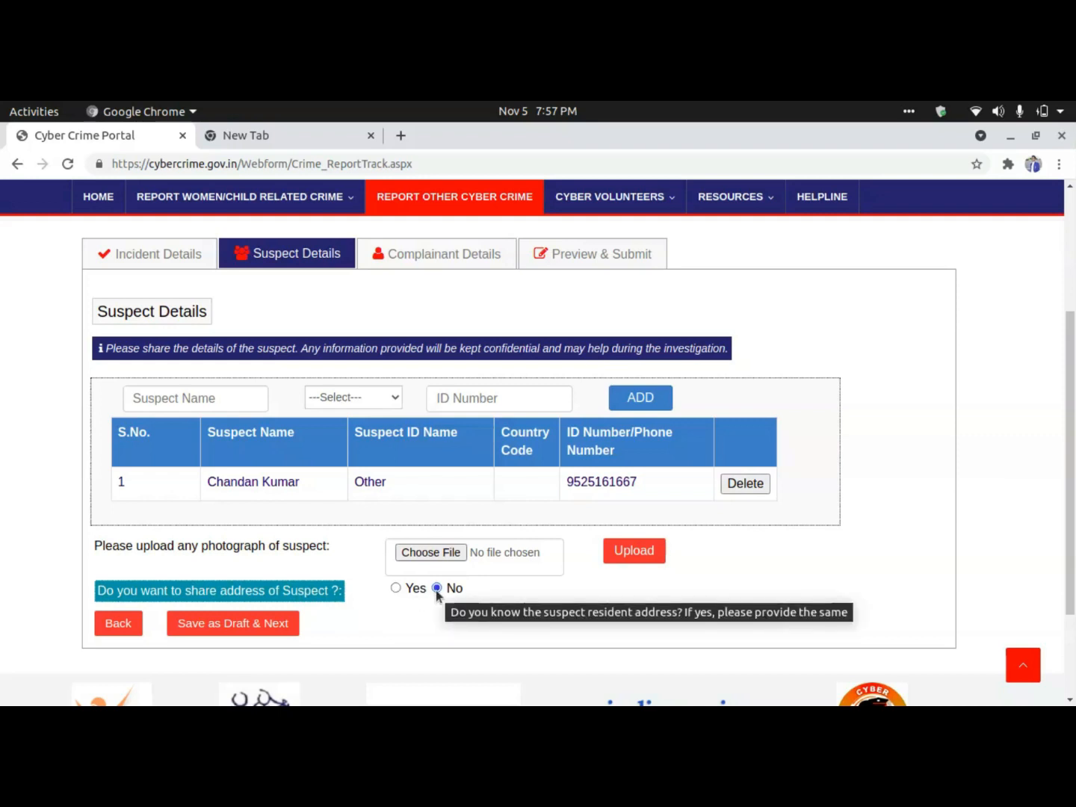
{"action": "left_click", "coordinate": [267, 630]}
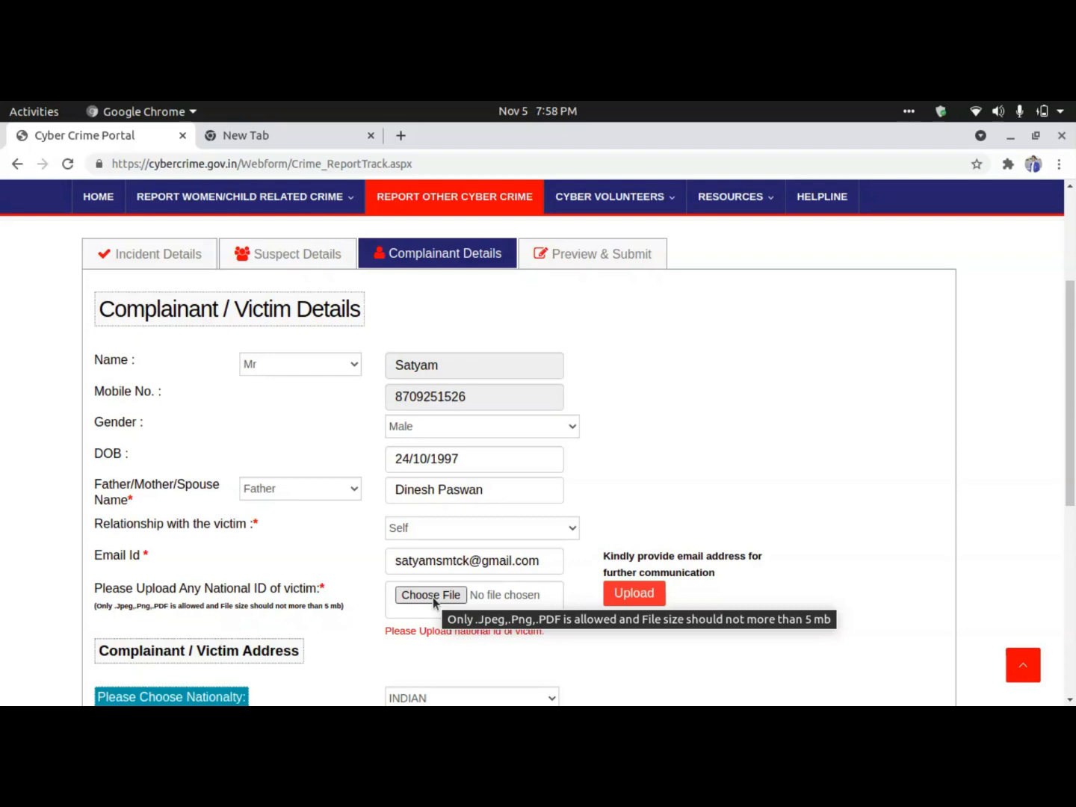
{"action": "left_click", "coordinate": [433, 595]}
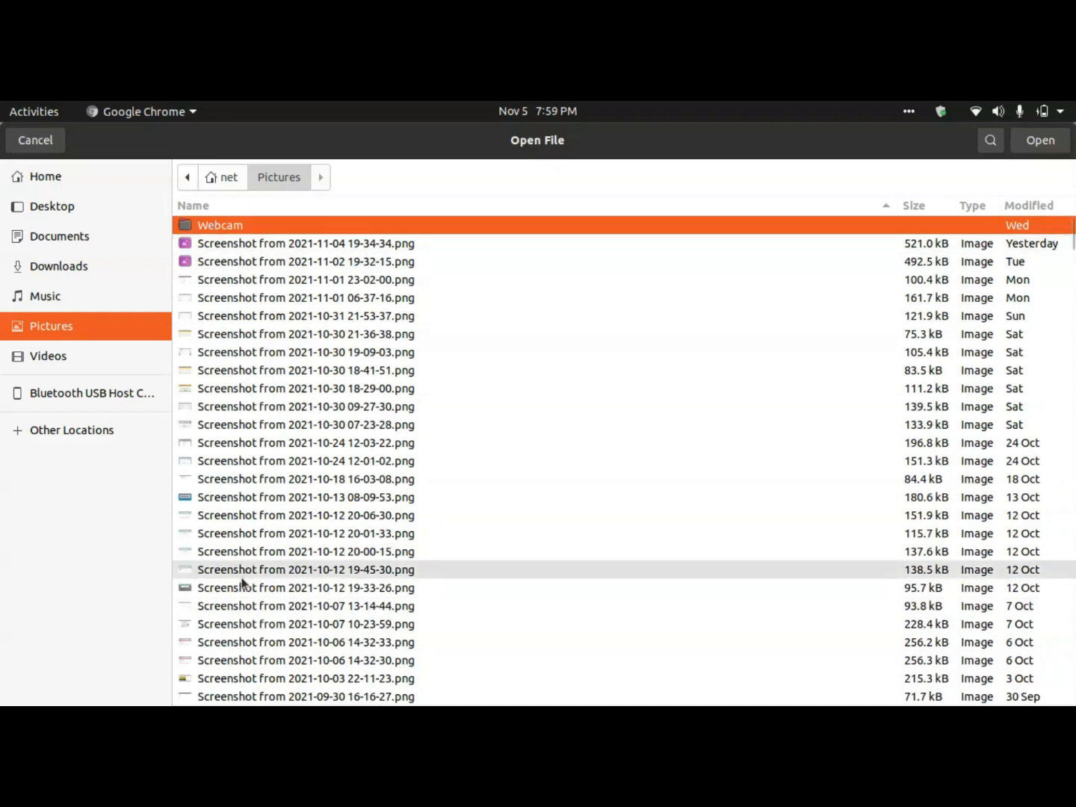
{"action": "left_click", "coordinate": [317, 265]}
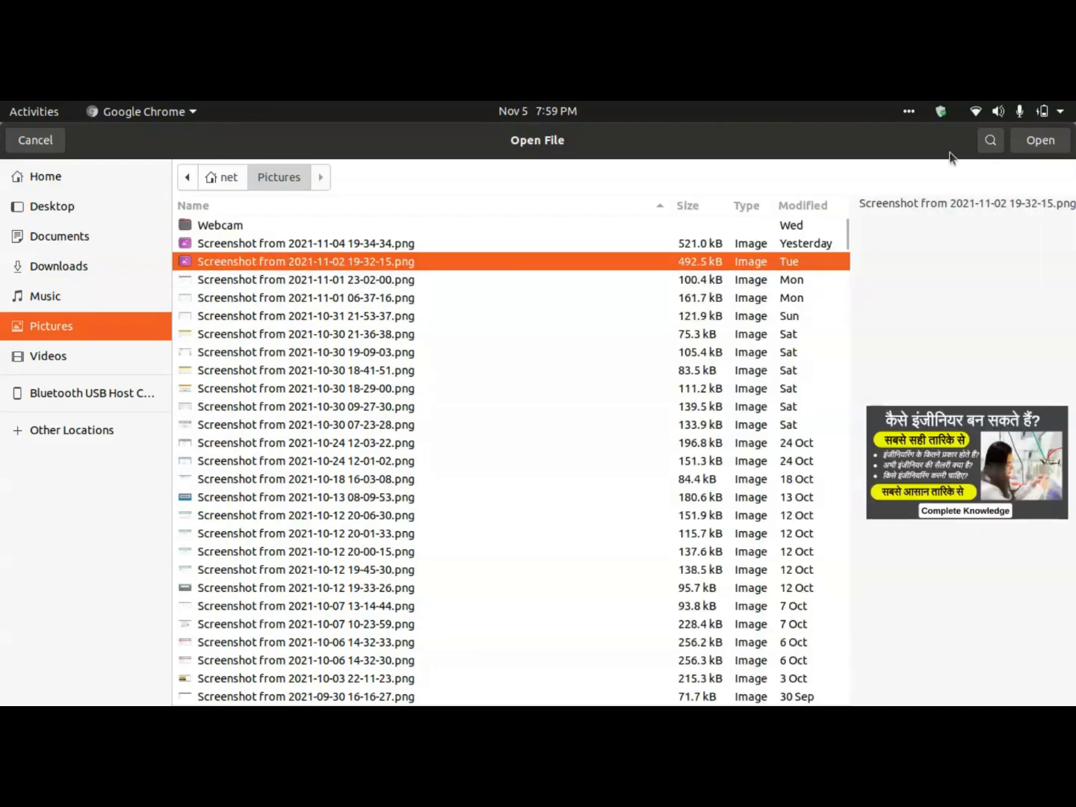
{"action": "left_click", "coordinate": [1038, 142]}
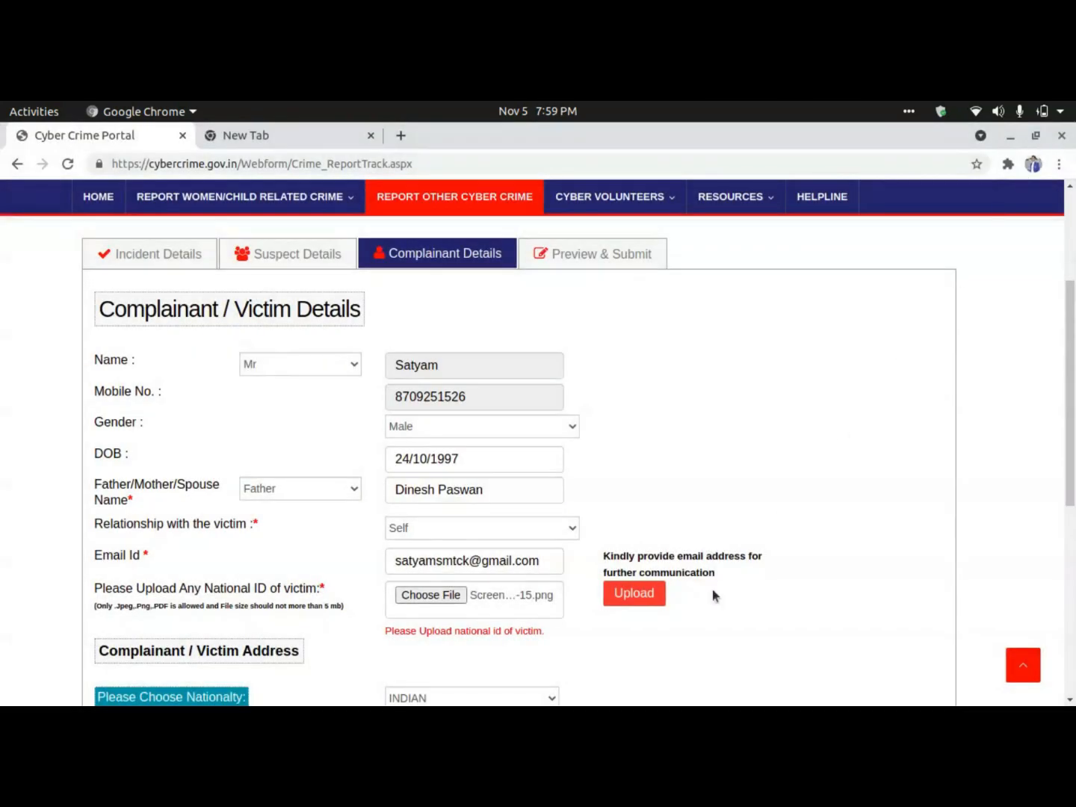
{"action": "left_click", "coordinate": [638, 595]}
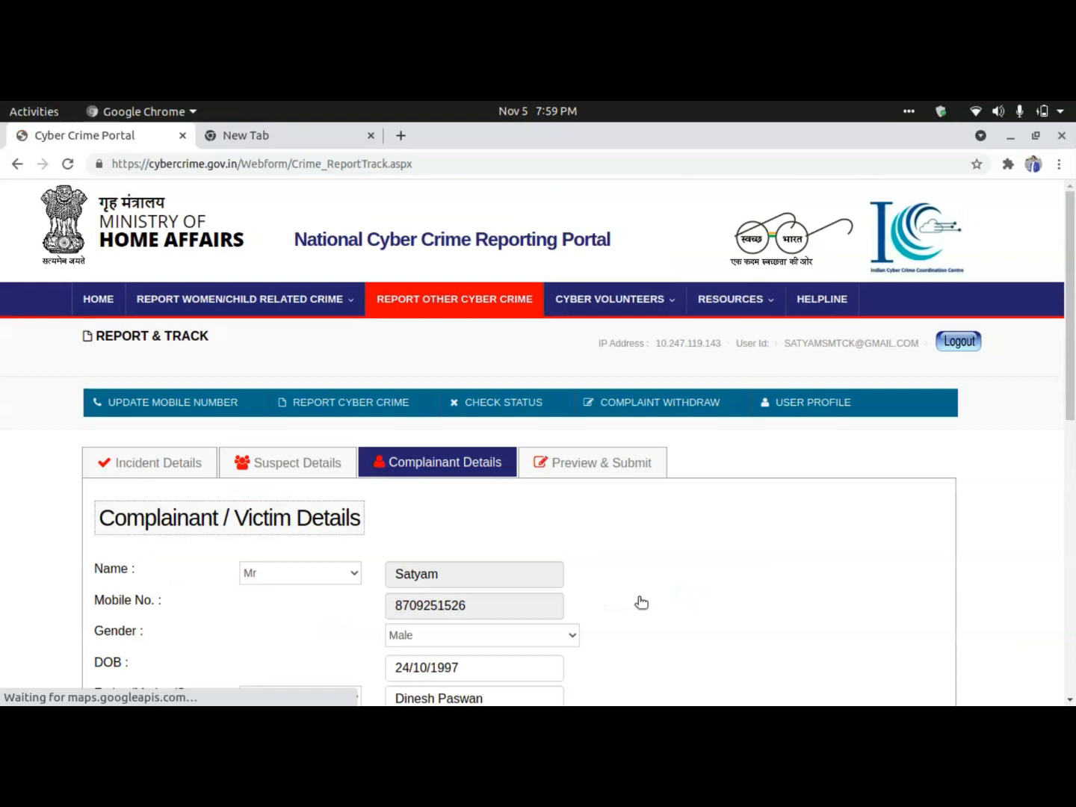
{"action": "scroll", "coordinate": [641, 601], "scroll_direction": "down", "scroll_amount": 4}
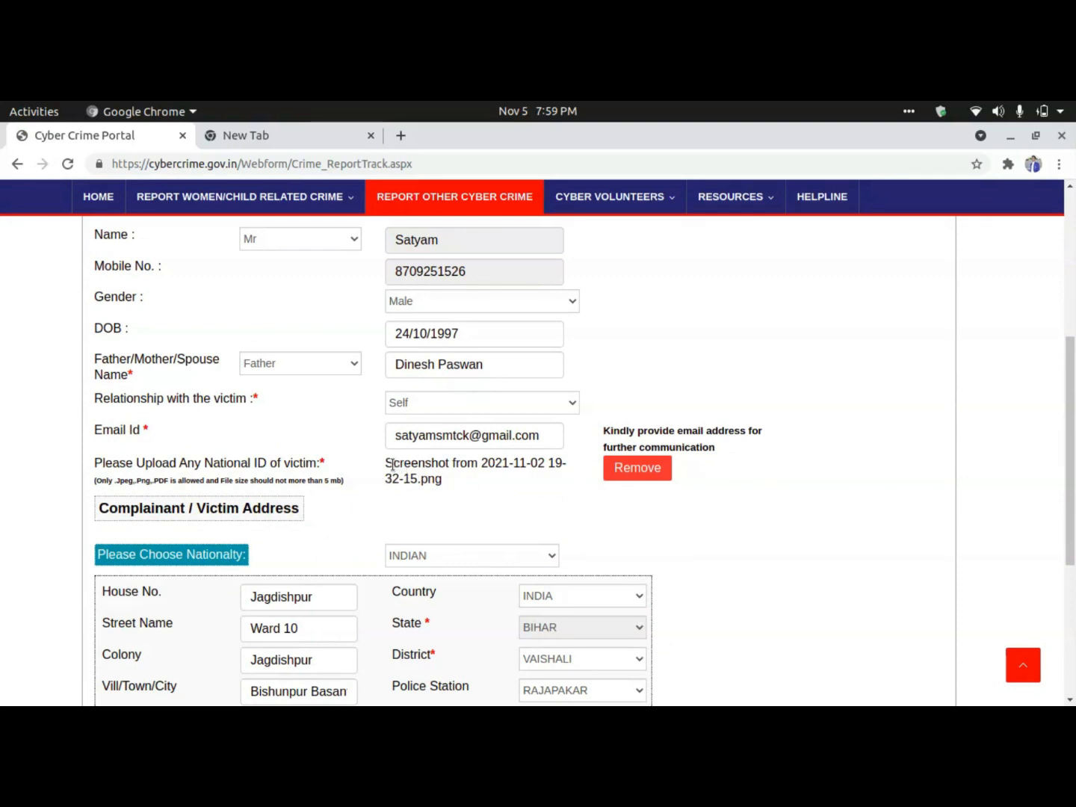
{"action": "scroll", "coordinate": [480, 499], "scroll_direction": "down", "scroll_amount": 3}
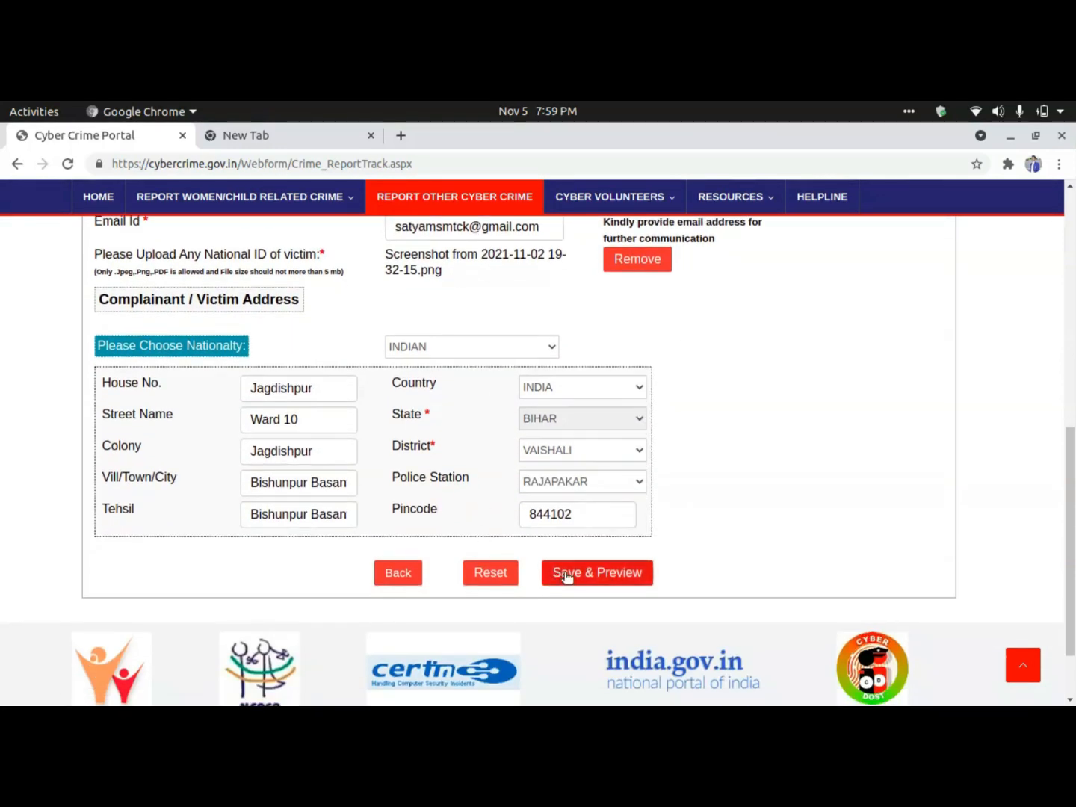
Save complainant details and review the complaint preview down to the acknowledgement.
{"action": "left_click", "coordinate": [566, 574]}
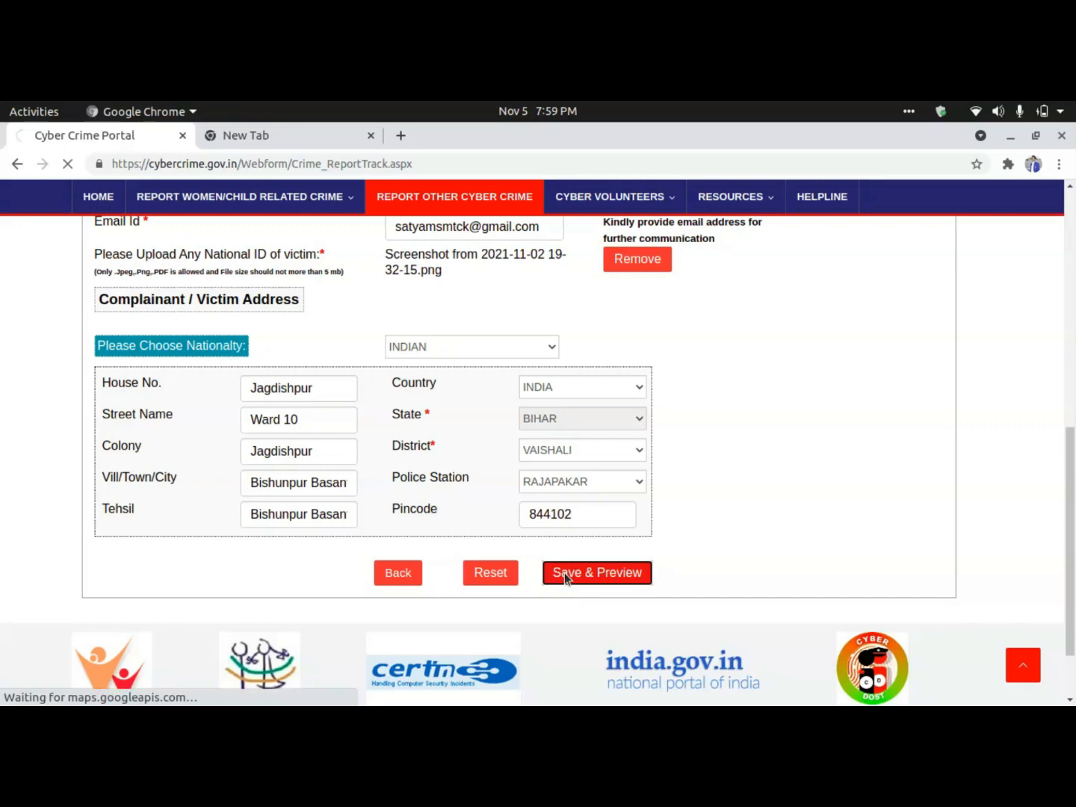
{"action": "scroll", "coordinate": [567, 576], "scroll_direction": "down", "scroll_amount": 3}
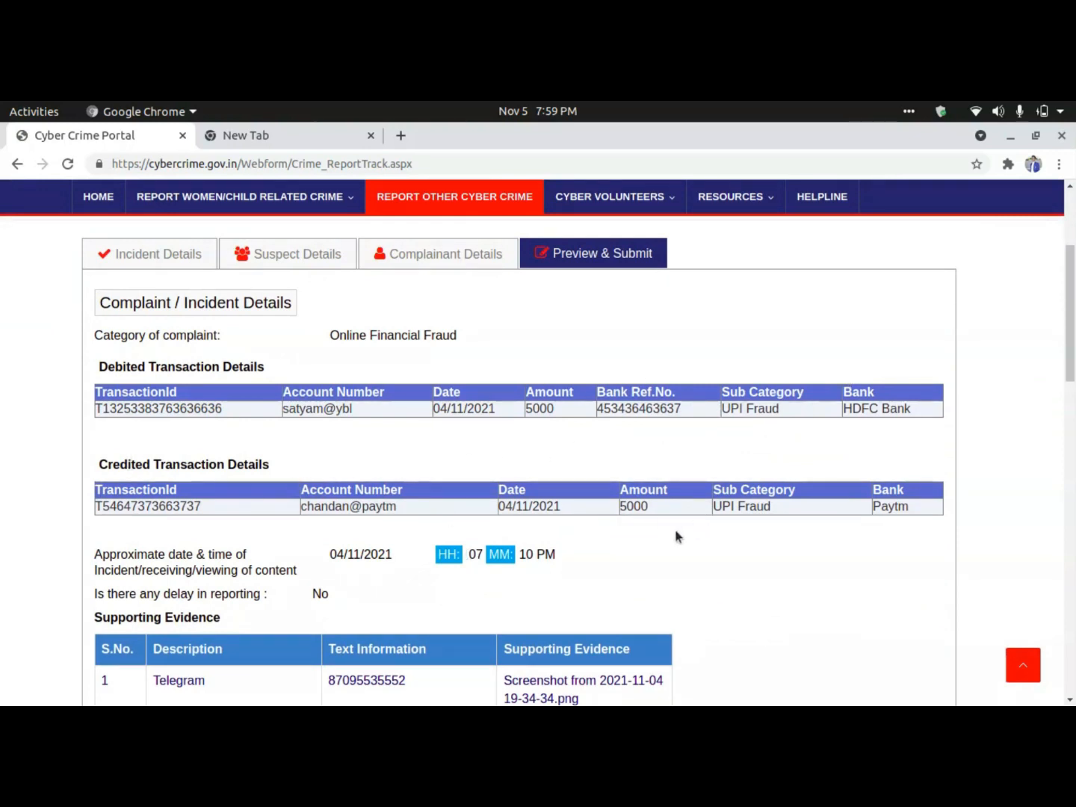
{"action": "scroll", "coordinate": [576, 569], "scroll_direction": "down", "scroll_amount": 5}
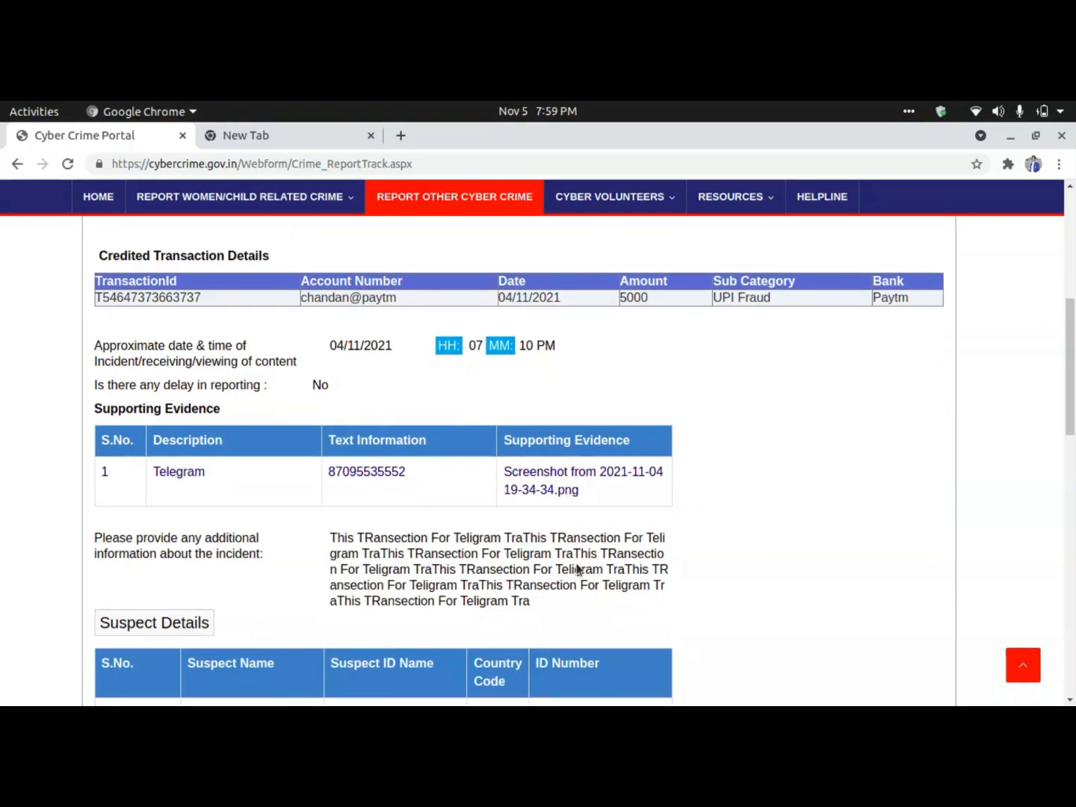
{"action": "scroll", "coordinate": [461, 558], "scroll_direction": "down", "scroll_amount": 3}
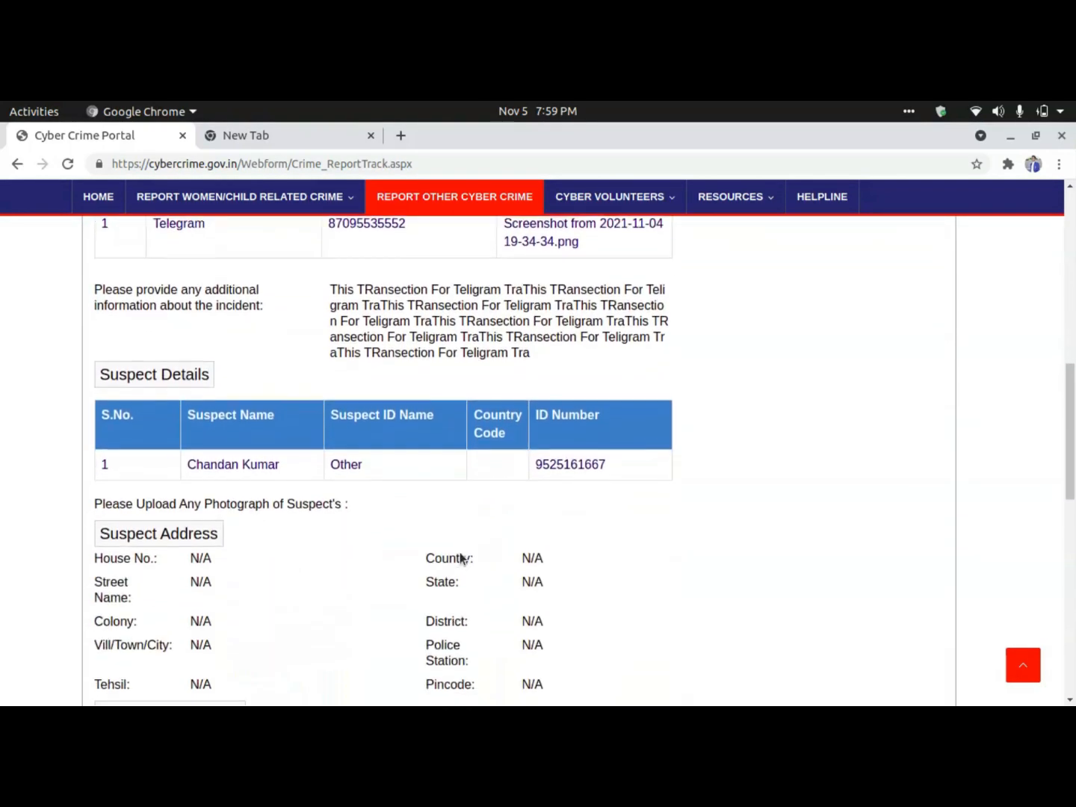
{"action": "scroll", "coordinate": [321, 545], "scroll_direction": "down", "scroll_amount": 3}
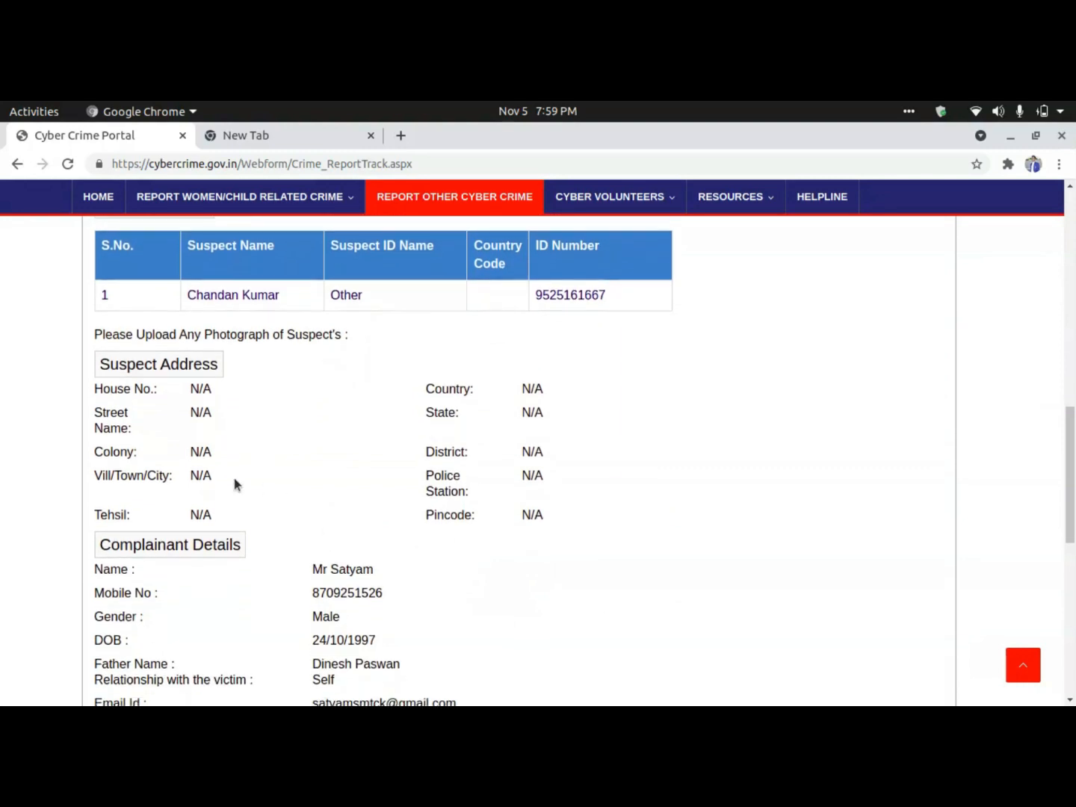
{"action": "scroll", "coordinate": [402, 523], "scroll_direction": "down", "scroll_amount": 2}
{"action": "scroll", "coordinate": [407, 520], "scroll_direction": "down", "scroll_amount": 5}
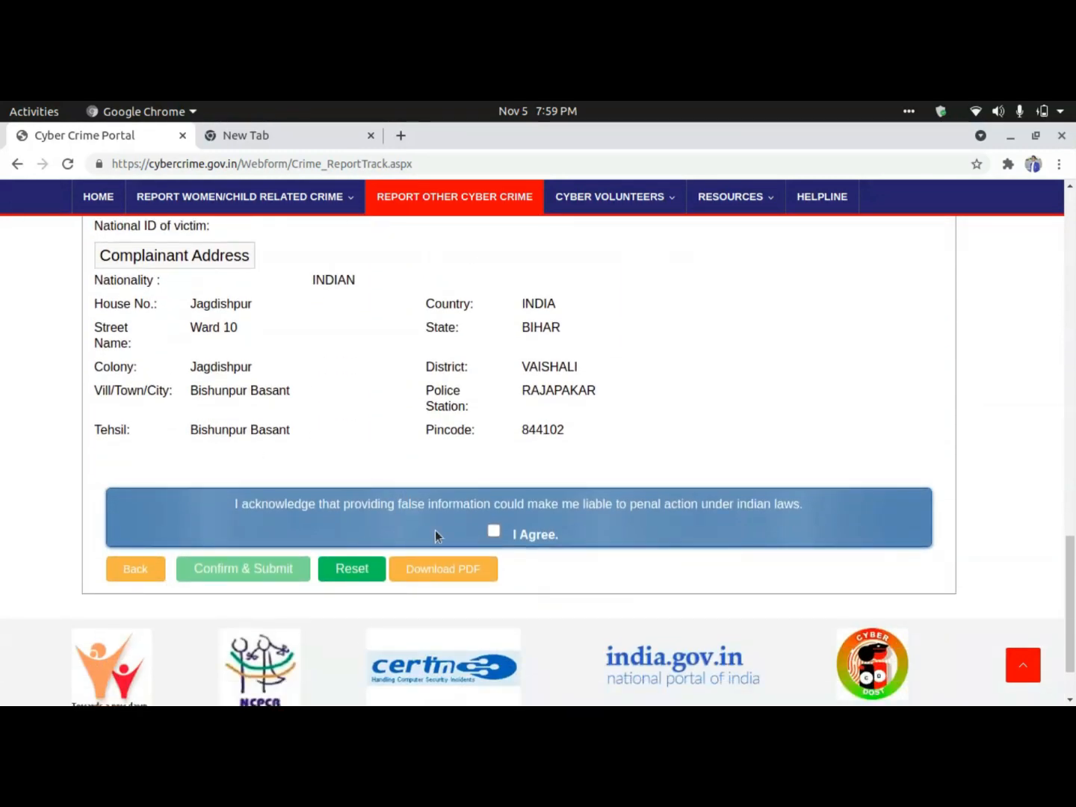
Tick I Agree on the false-information declaration to enable Confirm & Submit.
{"action": "left_click", "coordinate": [493, 531]}
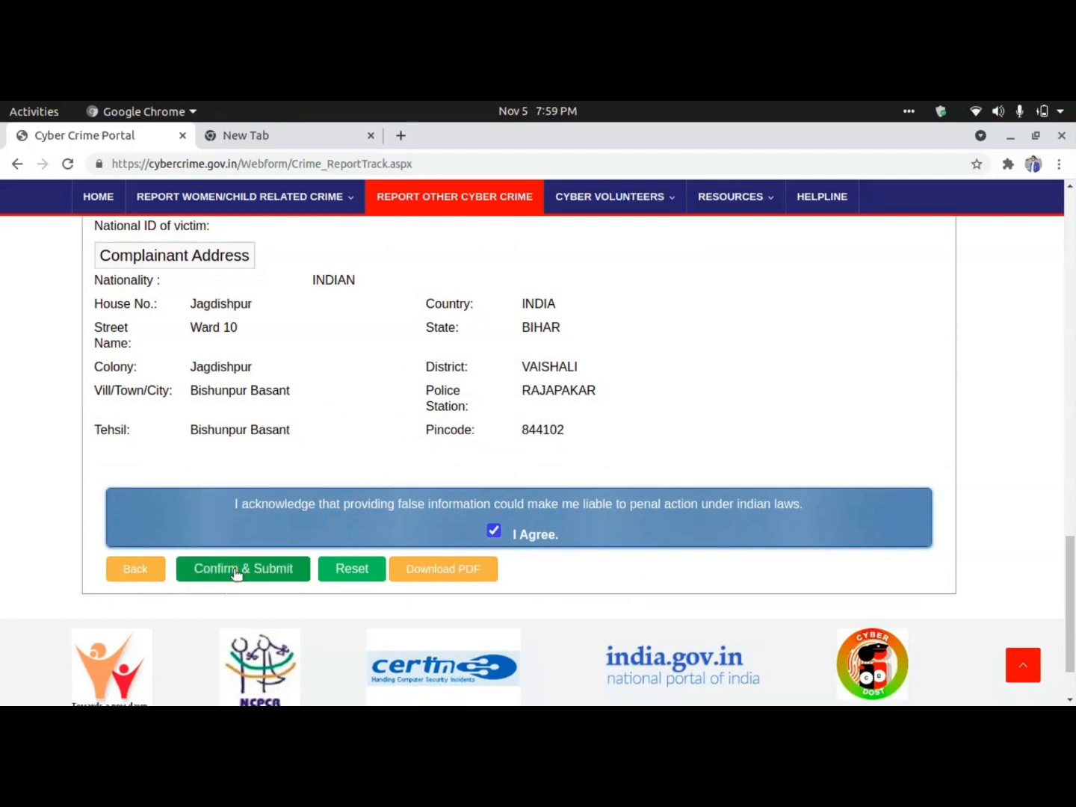